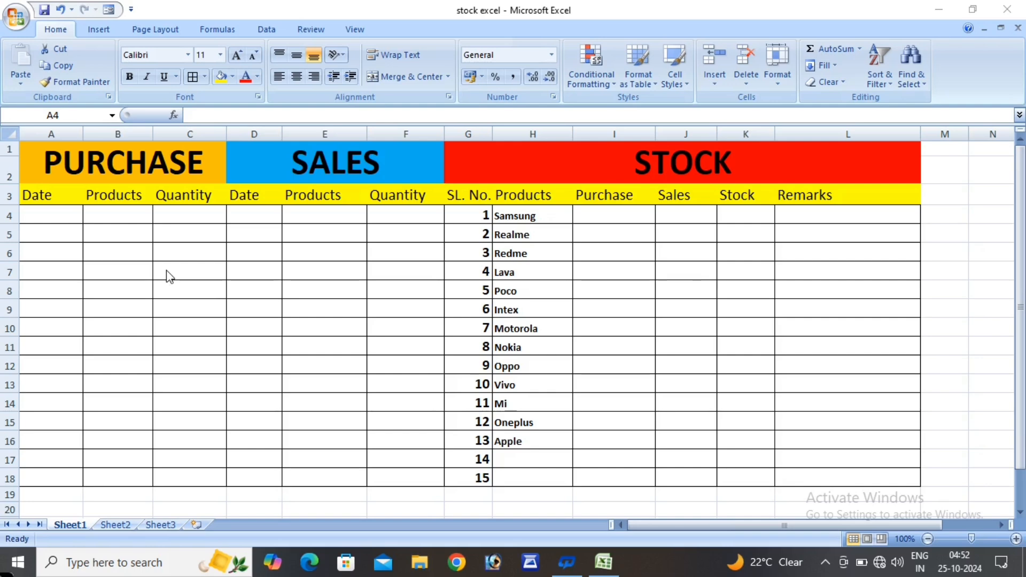
Enter =TODAY() in the first Date cell of the PURCHASE section, A4, and fill it down to A6.
{"action": "left_click", "coordinate": [55, 209]}
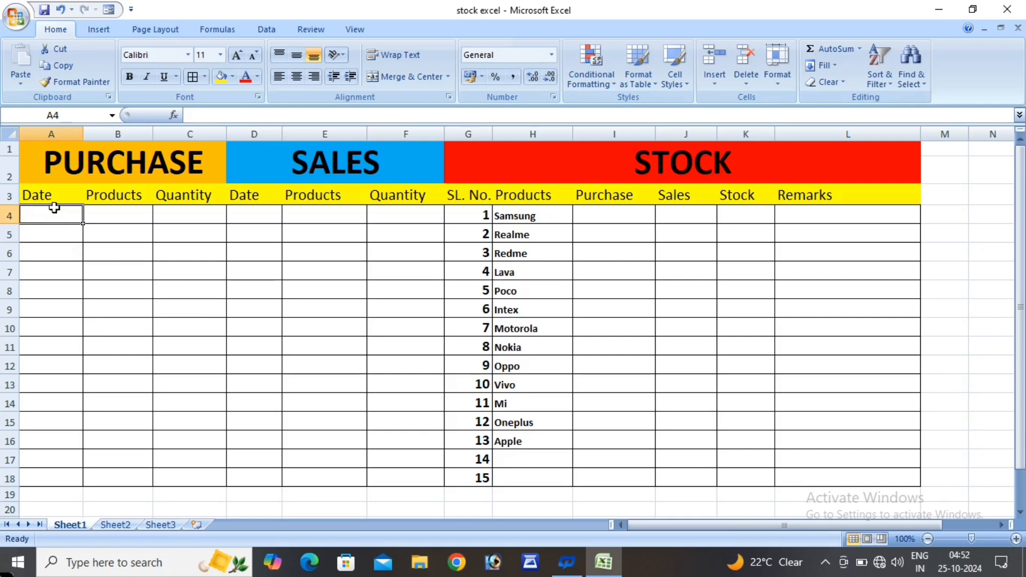
{"action": "type", "text": "="}
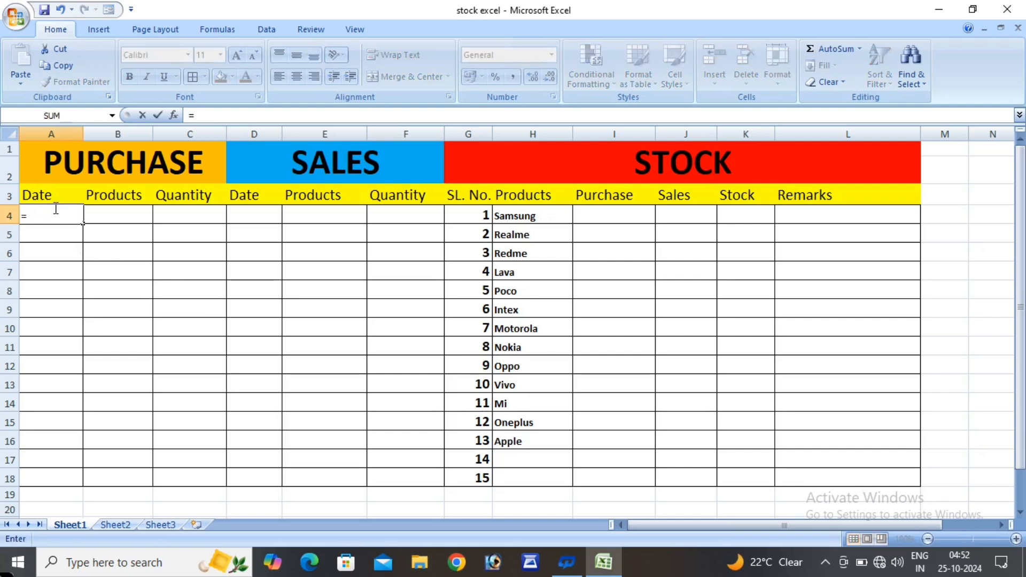
{"action": "type", "text": "today"}
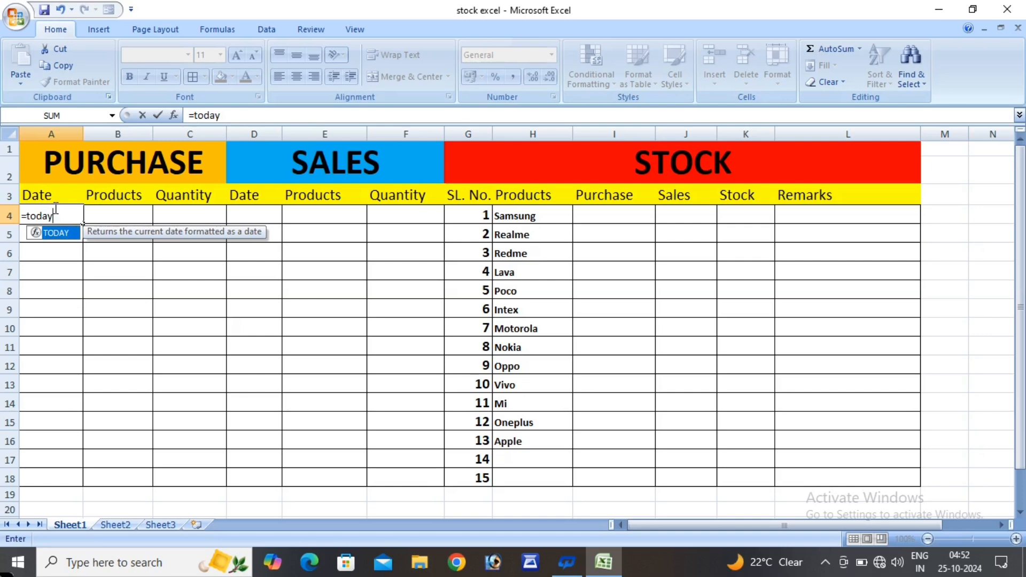
{"action": "type", "text": "("}
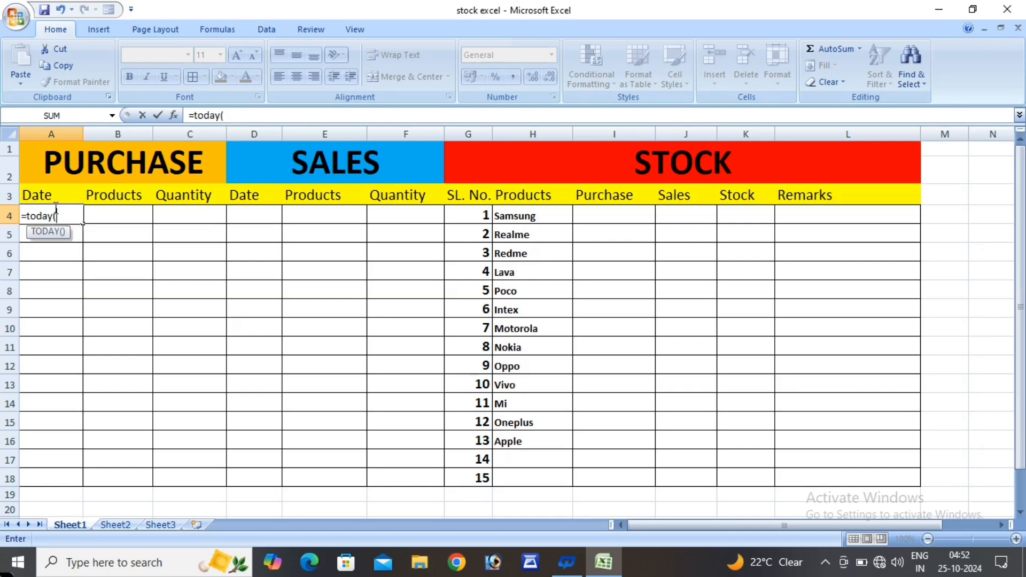
{"action": "key", "text": "Return"}
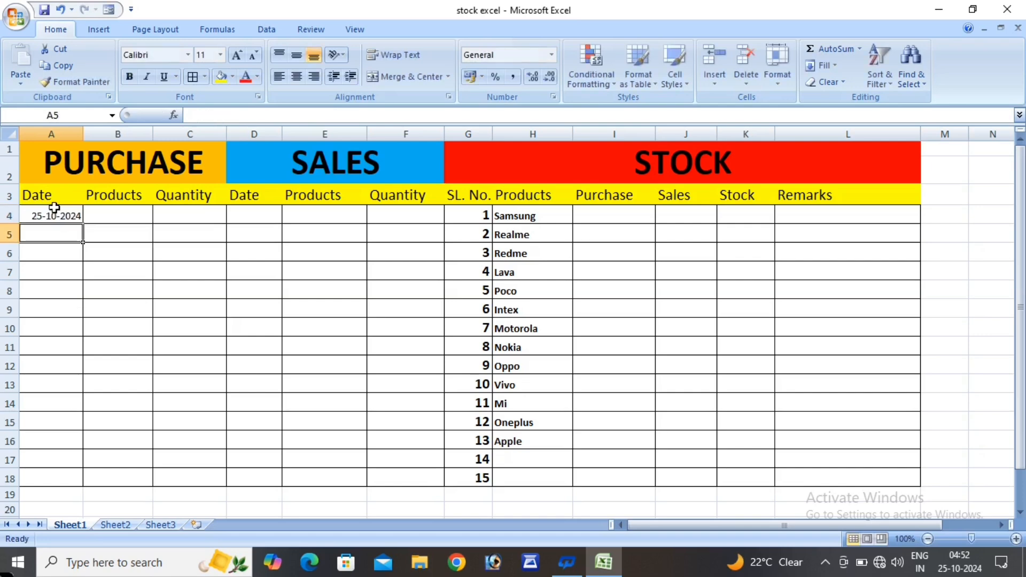
{"action": "left_click", "coordinate": [55, 210]}
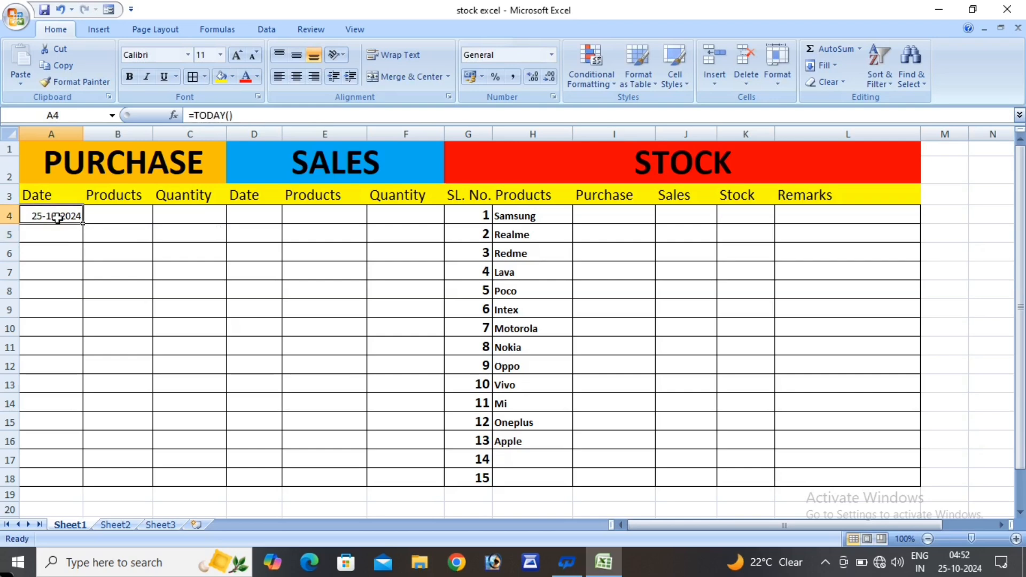
{"action": "left_click_drag", "start_coordinate": [82, 225], "coordinate": [83, 257]}
{"action": "left_click", "coordinate": [95, 258]}
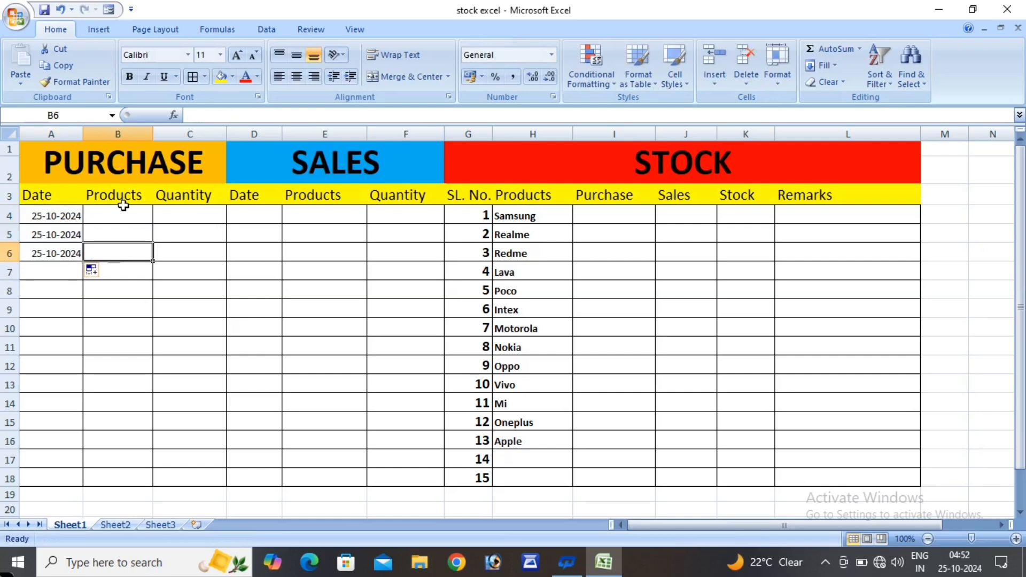
Add List data validation to the PURCHASE Products cell B4, using the stock product names =$H$4:$H$16 as its source.
{"action": "left_click", "coordinate": [114, 213]}
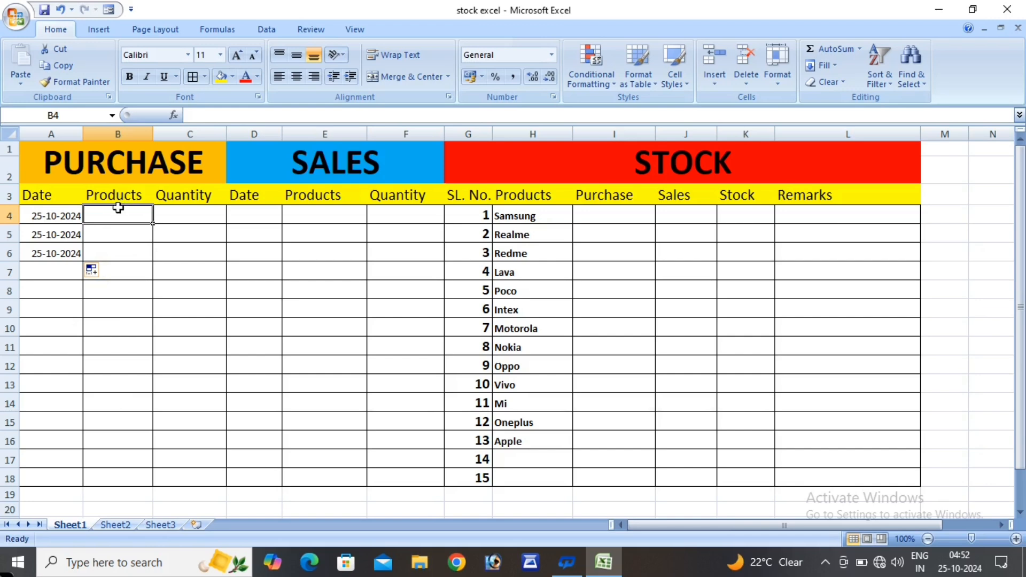
{"action": "left_click", "coordinate": [266, 30]}
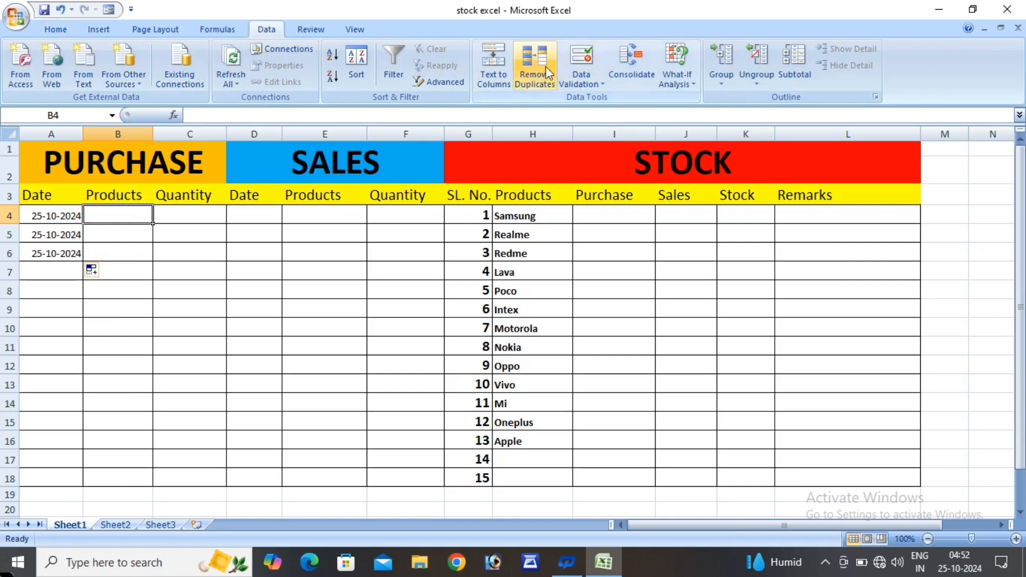
{"action": "left_click", "coordinate": [601, 85]}
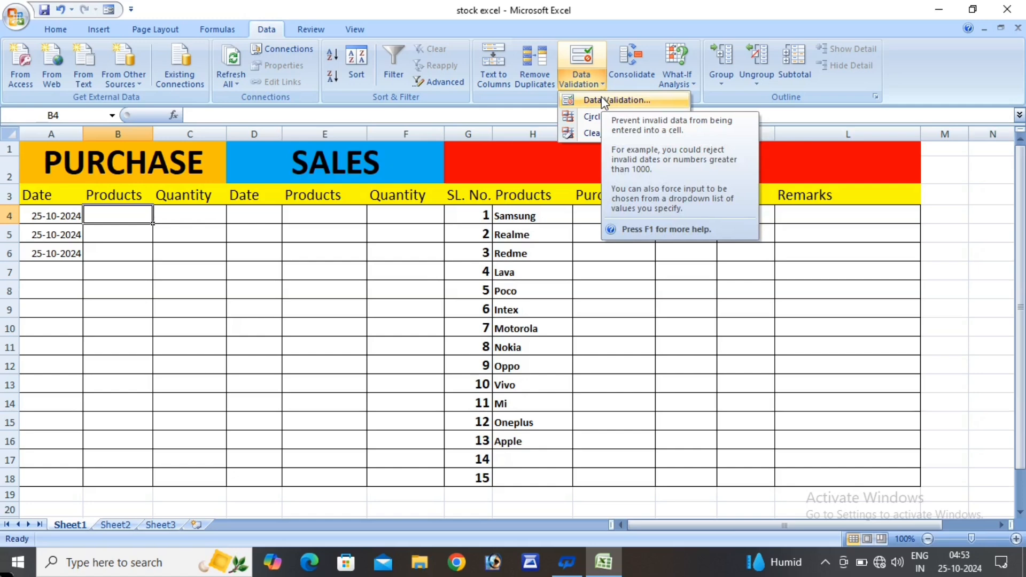
{"action": "left_click", "coordinate": [604, 101]}
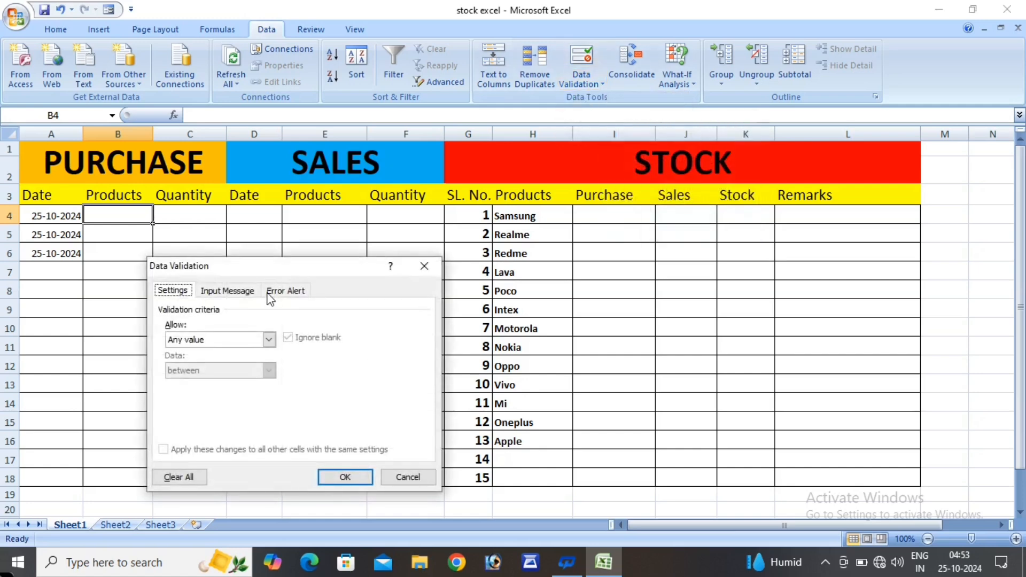
{"action": "left_click", "coordinate": [269, 339]}
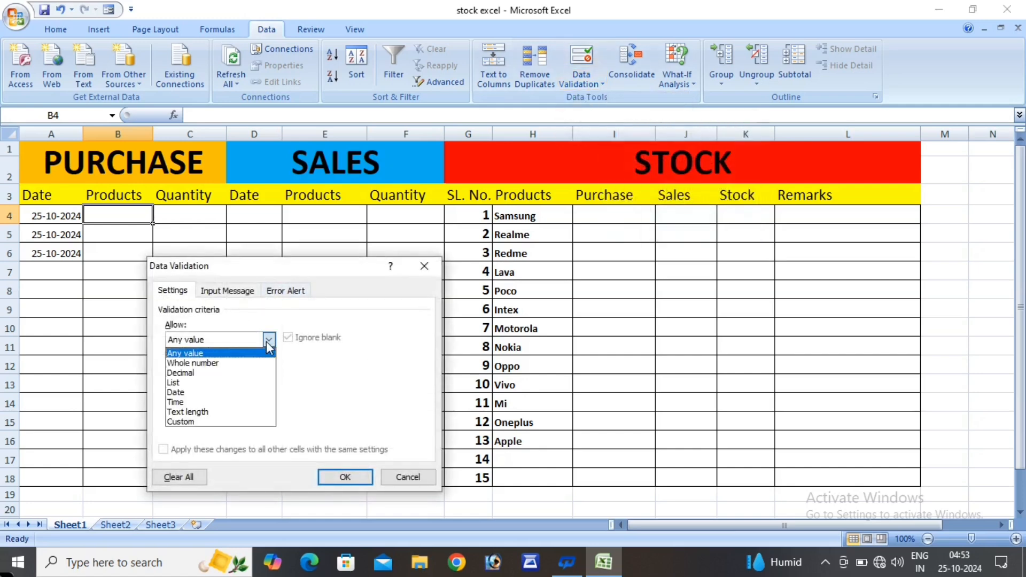
{"action": "left_click", "coordinate": [234, 382]}
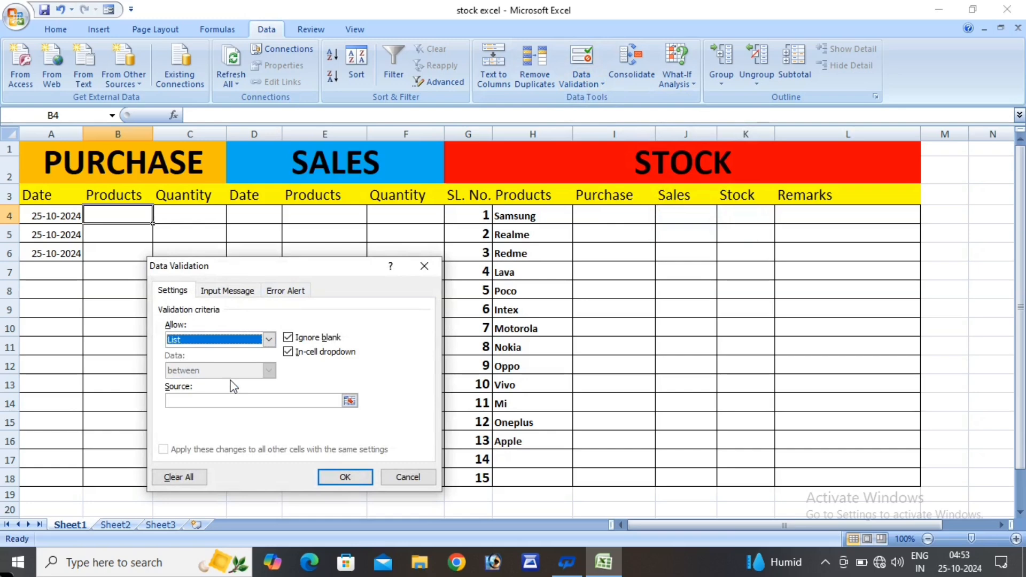
{"action": "left_click", "coordinate": [231, 401]}
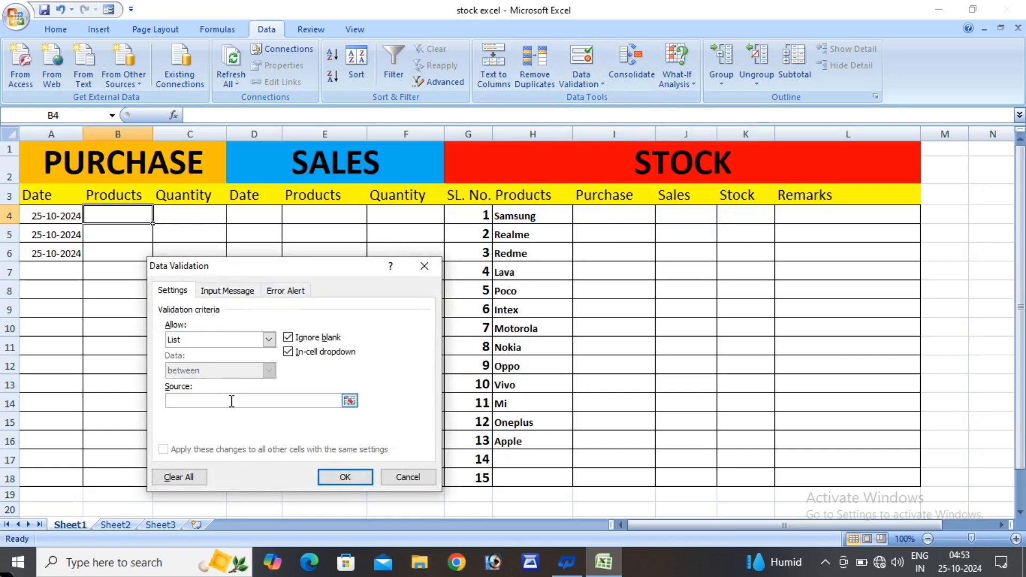
{"action": "left_click", "coordinate": [497, 215]}
{"action": "left_click_drag", "start_coordinate": [497, 214], "coordinate": [499, 440]}
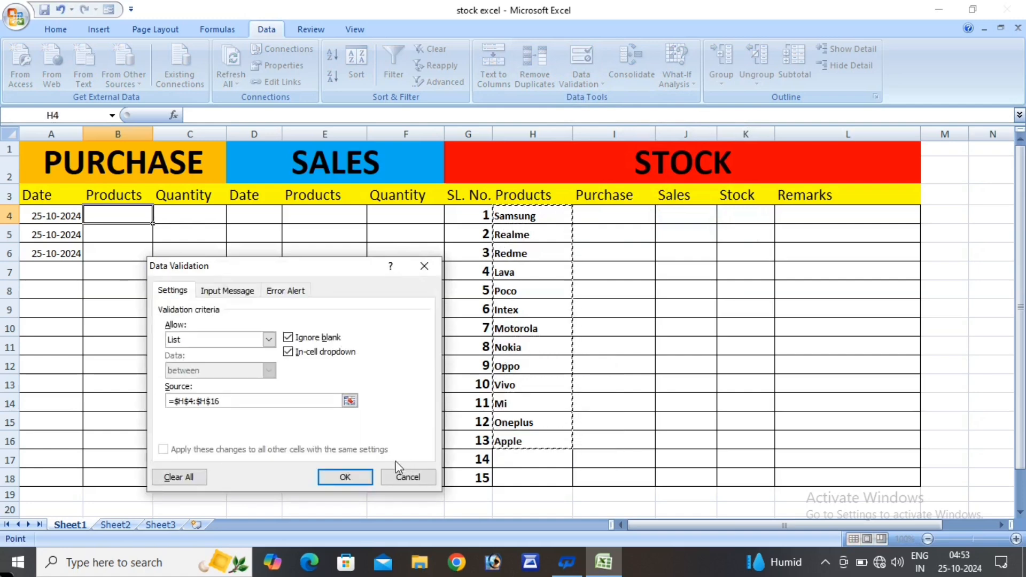
{"action": "left_click", "coordinate": [344, 477]}
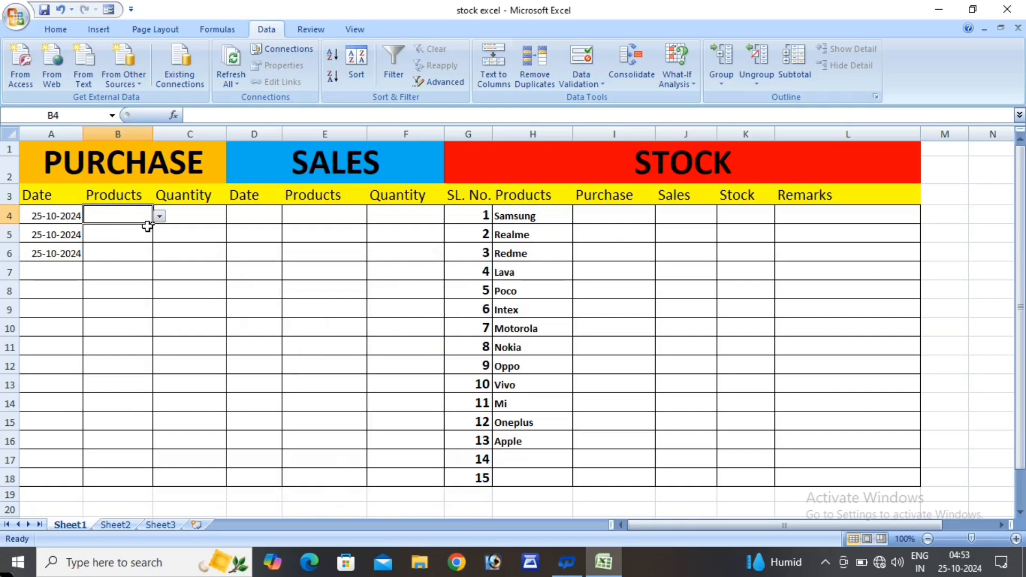
Fill the product dropdown from B4 down to B18 and check that a lower cell offers it.
{"action": "left_click_drag", "start_coordinate": [150, 226], "coordinate": [137, 484]}
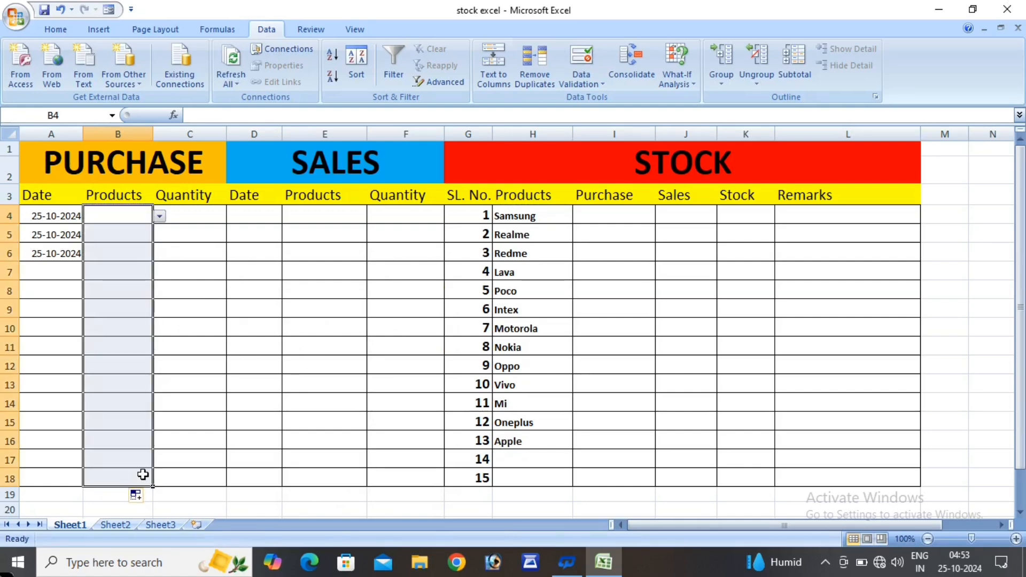
{"action": "left_click", "coordinate": [193, 403]}
{"action": "left_click", "coordinate": [146, 408]}
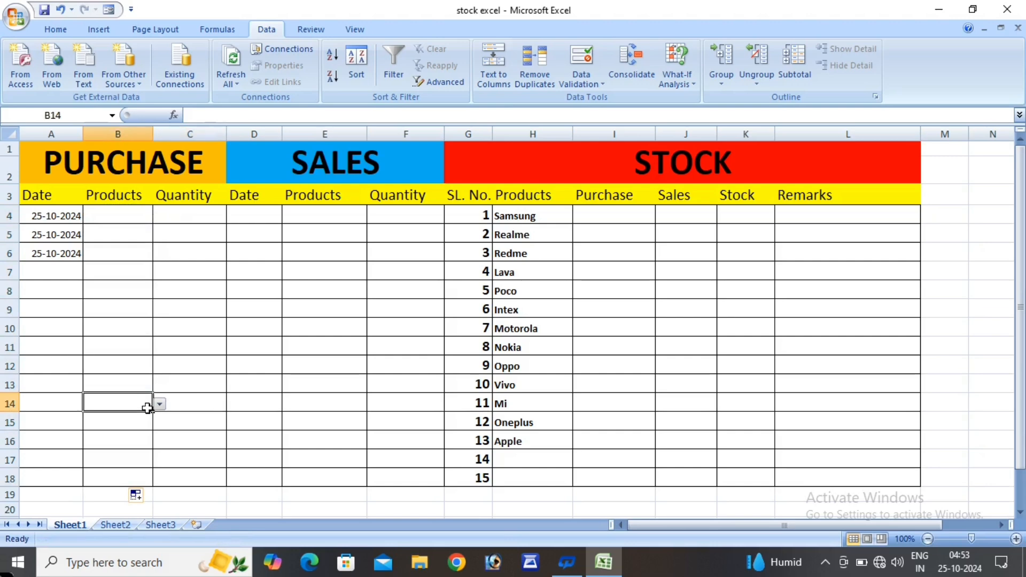
Record the first purchase by choosing Samsung from the dropdown in B4 and entering a quantity of 50 in C4.
{"action": "left_click", "coordinate": [131, 214]}
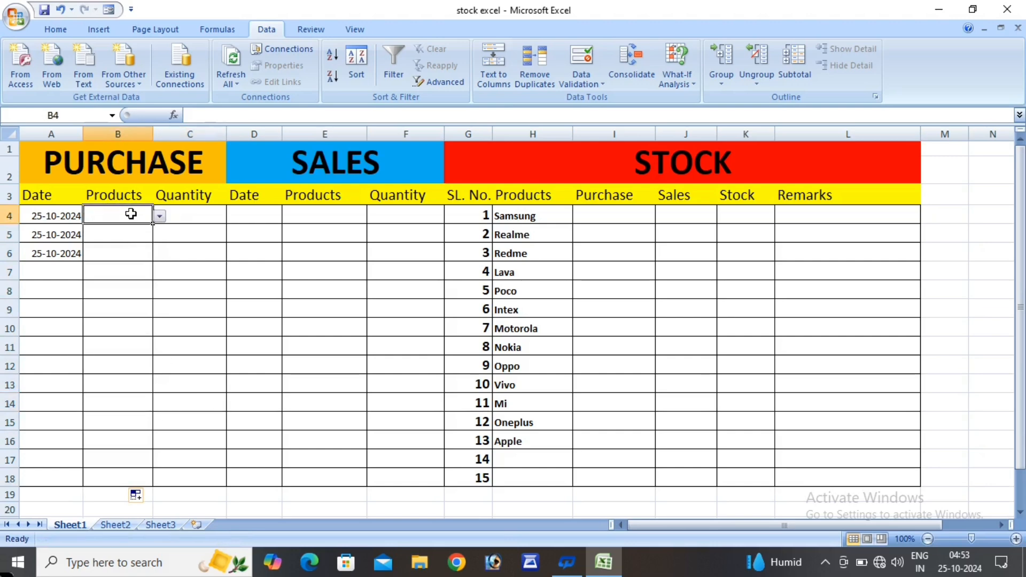
{"action": "left_click", "coordinate": [159, 217]}
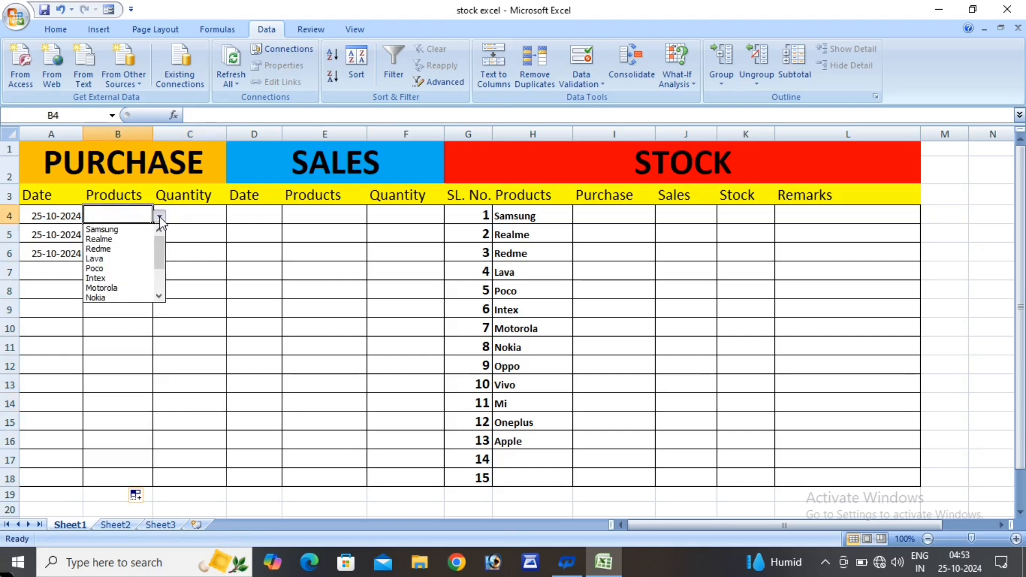
{"action": "left_click", "coordinate": [125, 228]}
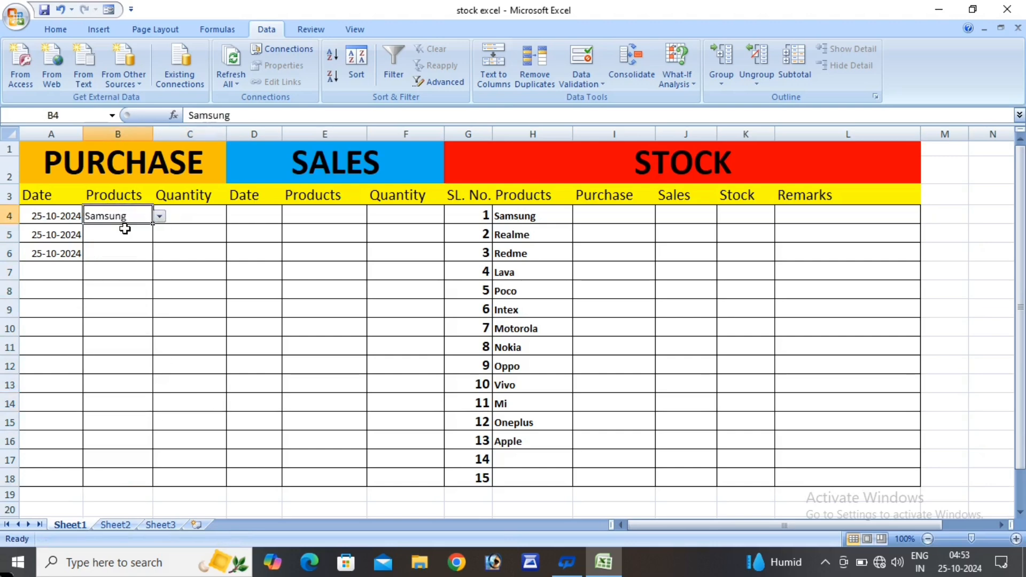
{"action": "left_click", "coordinate": [182, 218]}
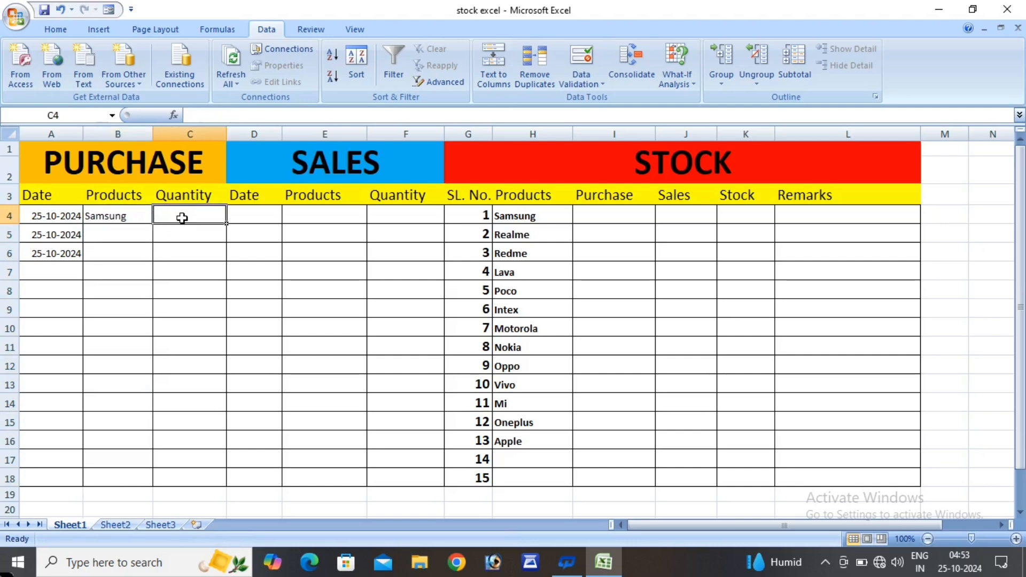
{"action": "type", "text": "50"}
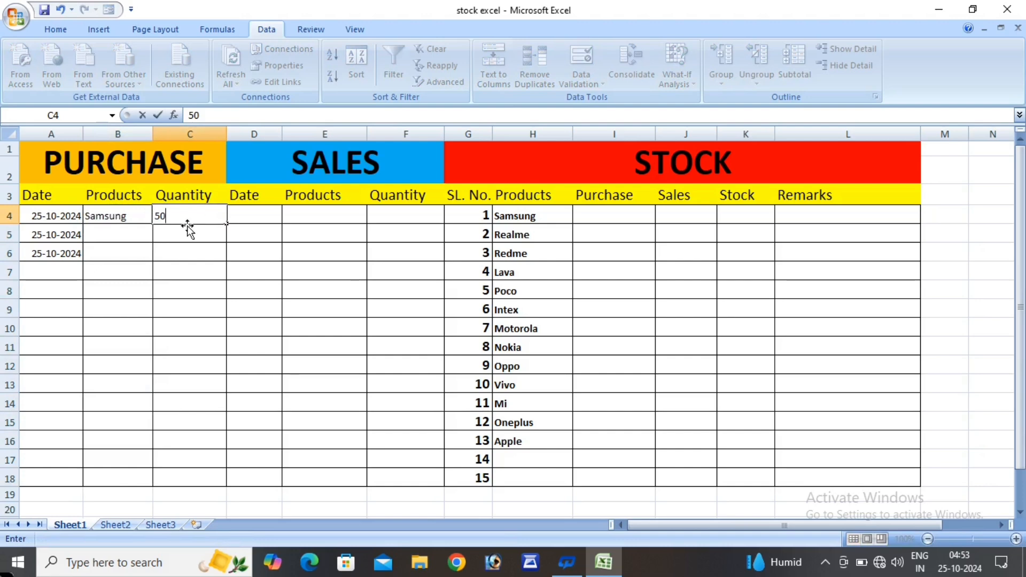
{"action": "left_click", "coordinate": [106, 250]}
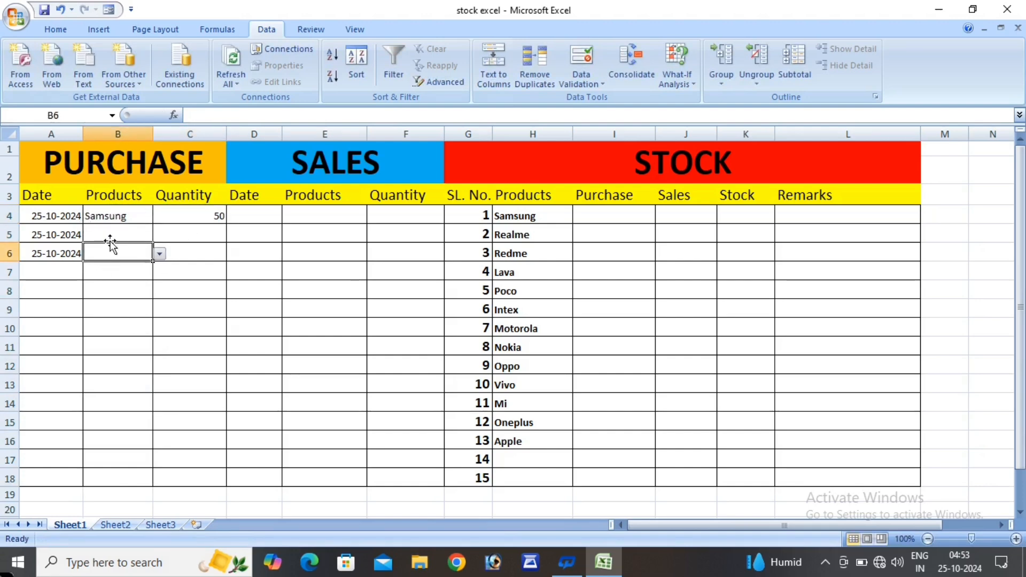
{"action": "left_click", "coordinate": [113, 235]}
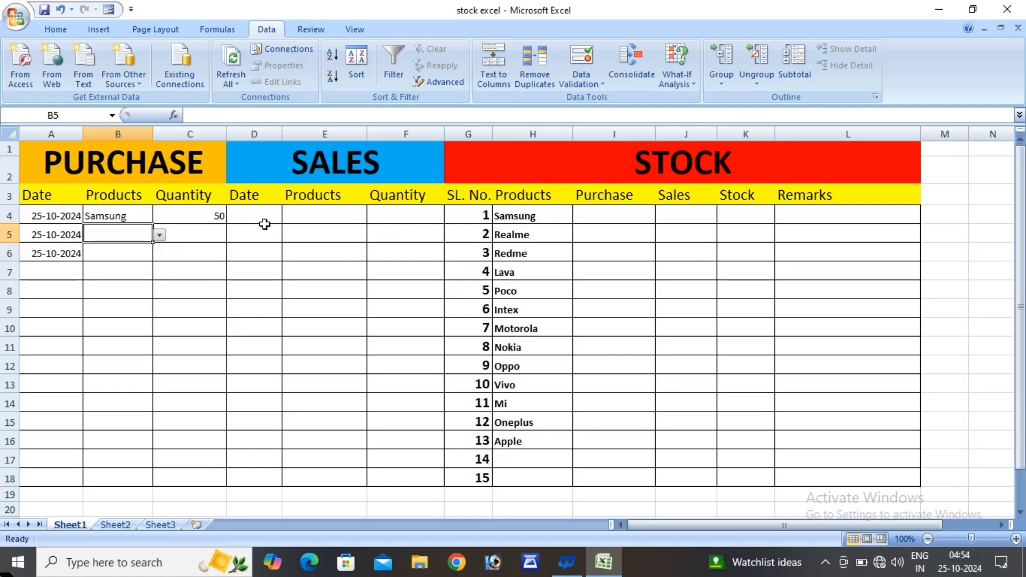
Enter =TODAY() in the first Date cell of the SALES section, D4, and fill it down to D10.
{"action": "left_click", "coordinate": [245, 217]}
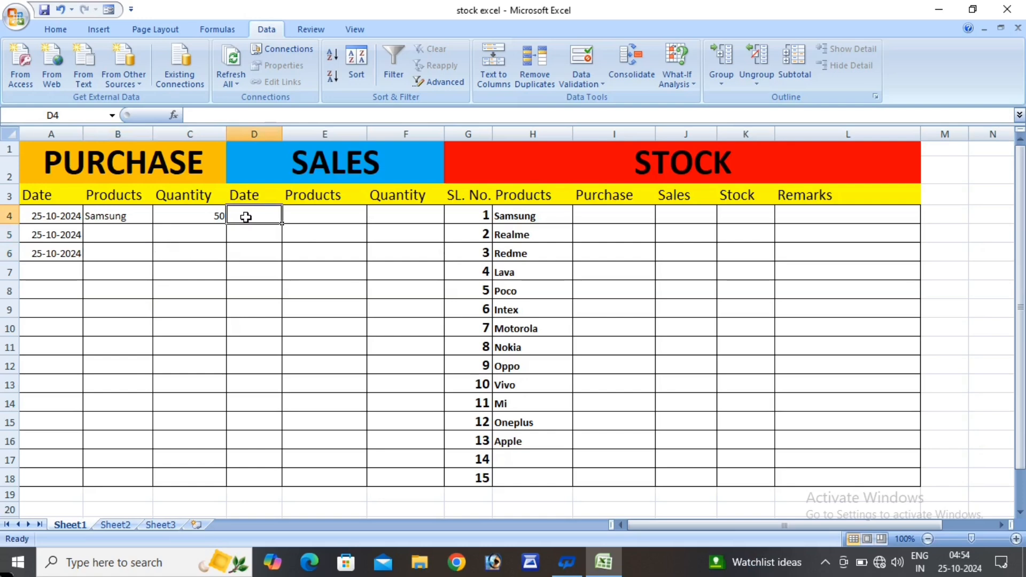
{"action": "type", "text": "to"}
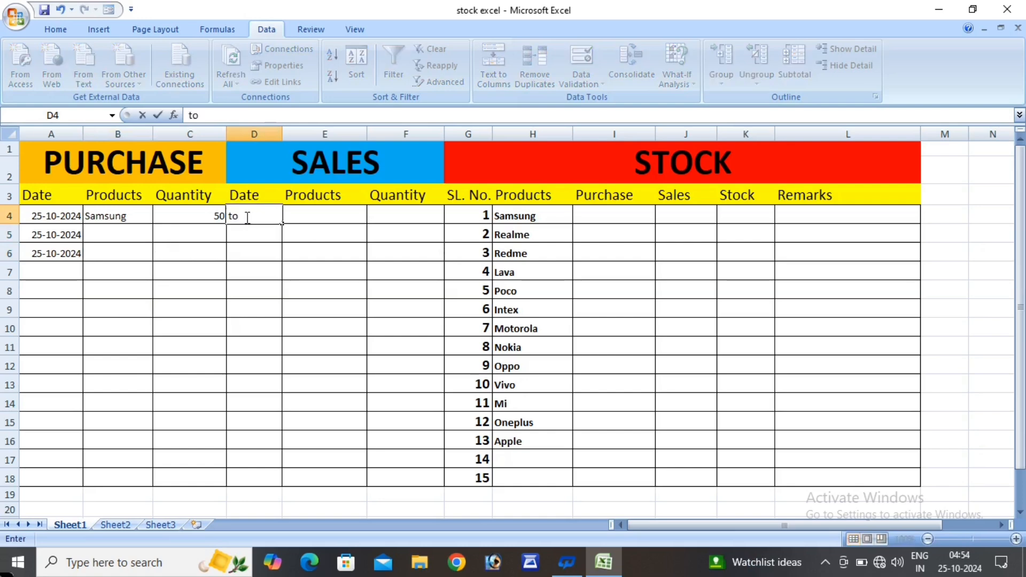
{"action": "key", "text": "BackSpace"}
{"action": "key", "text": "BackSpace"}
{"action": "type", "text": "=today"}
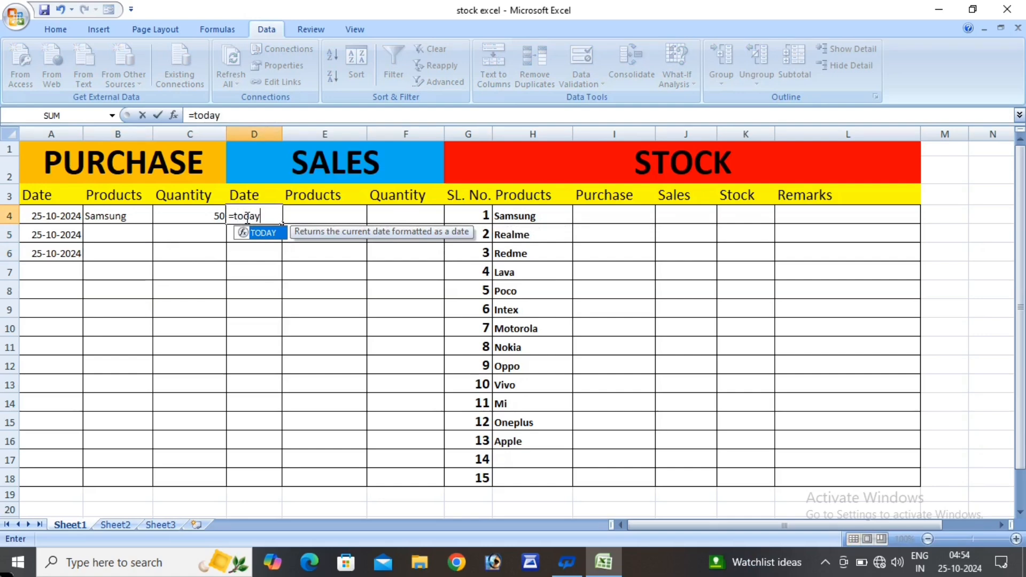
{"action": "type", "text": "("}
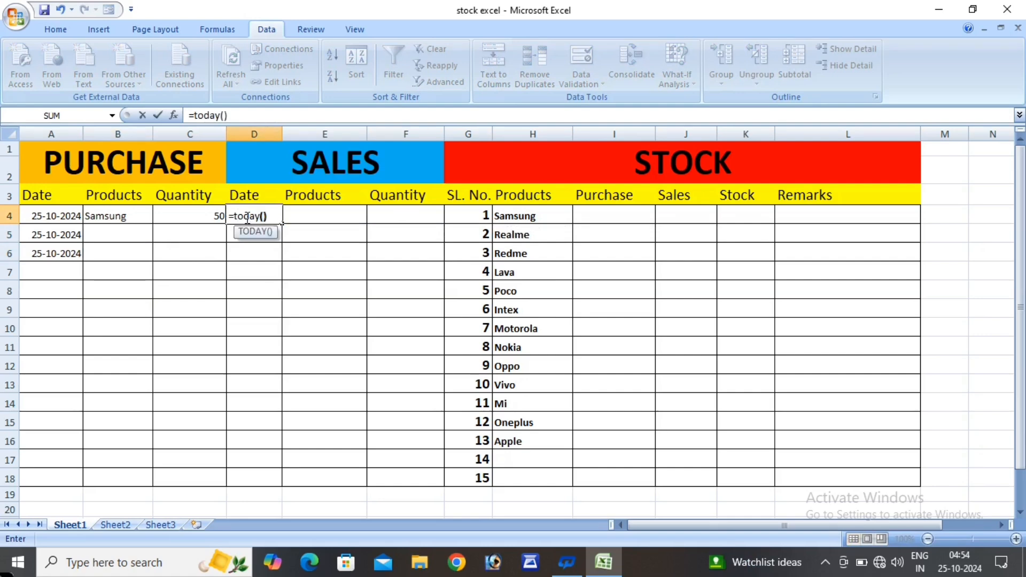
{"action": "key", "text": "Return"}
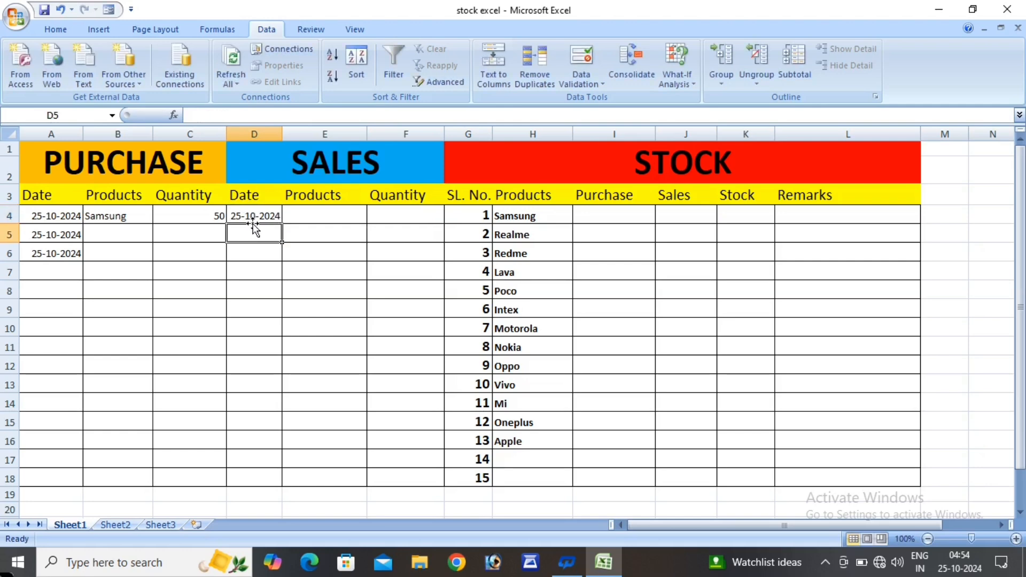
{"action": "left_click", "coordinate": [257, 215]}
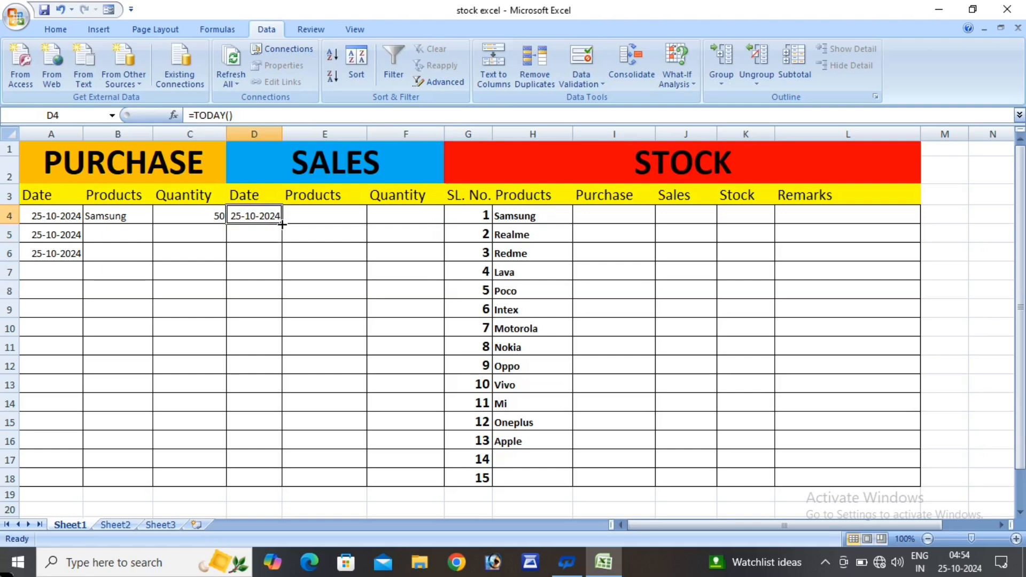
{"action": "left_click_drag", "start_coordinate": [282, 224], "coordinate": [272, 341]}
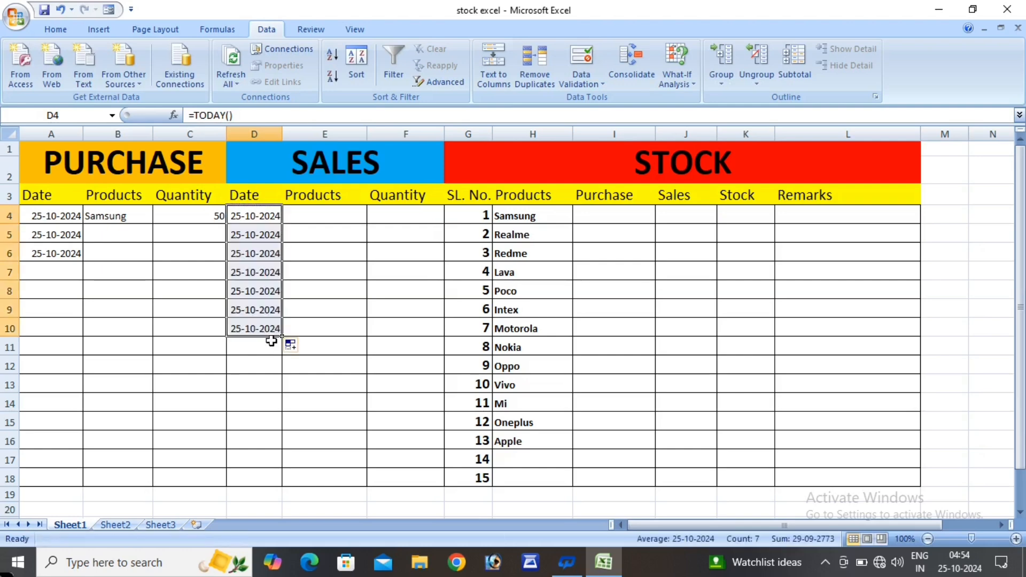
Copy the Samsung dropdown cell B4 into the SALES Products cell E4 and fill it down to E18.
{"action": "left_click", "coordinate": [313, 221]}
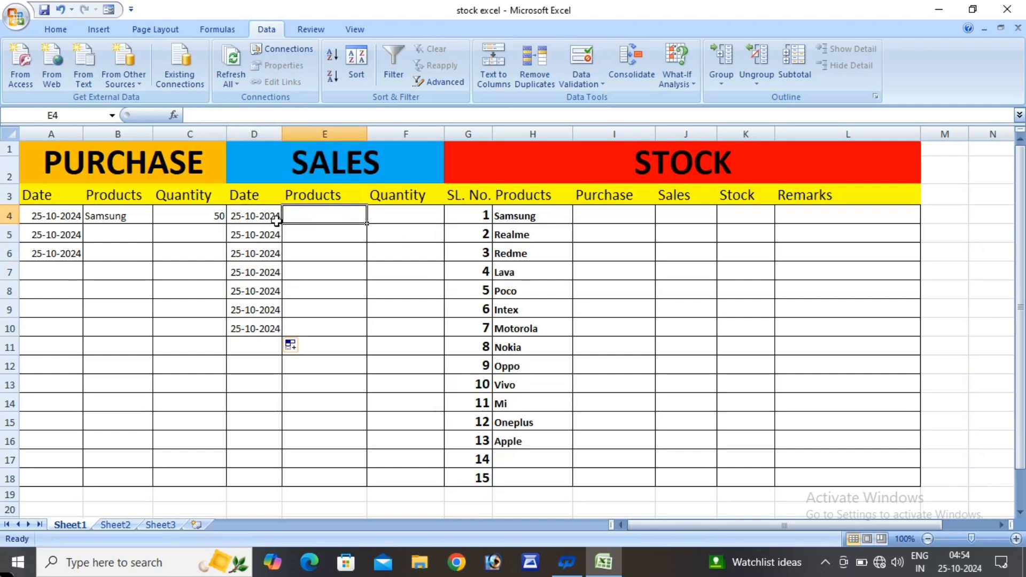
{"action": "left_click", "coordinate": [109, 214]}
{"action": "right_click", "coordinate": [135, 216]}
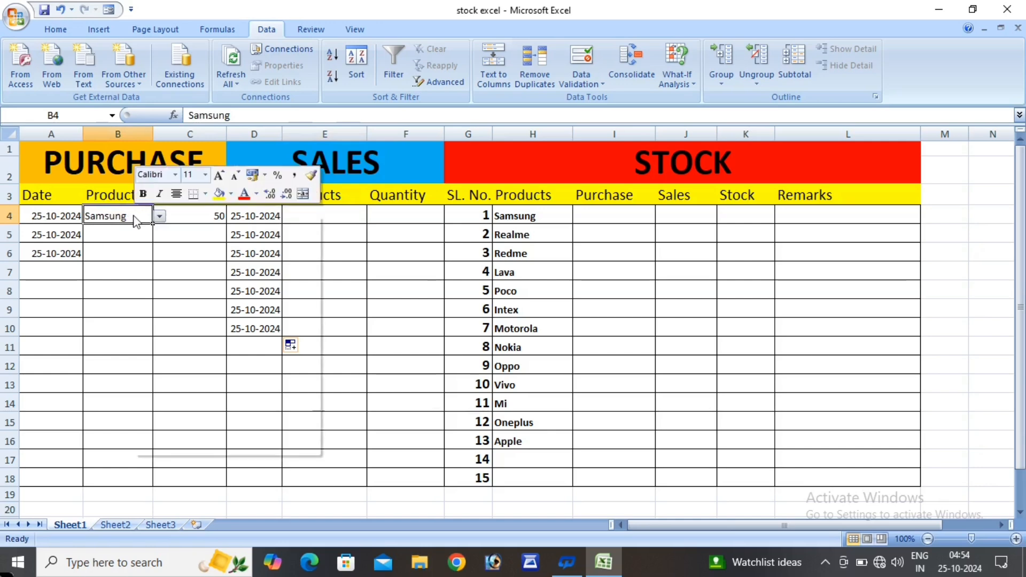
{"action": "left_click", "coordinate": [167, 241]}
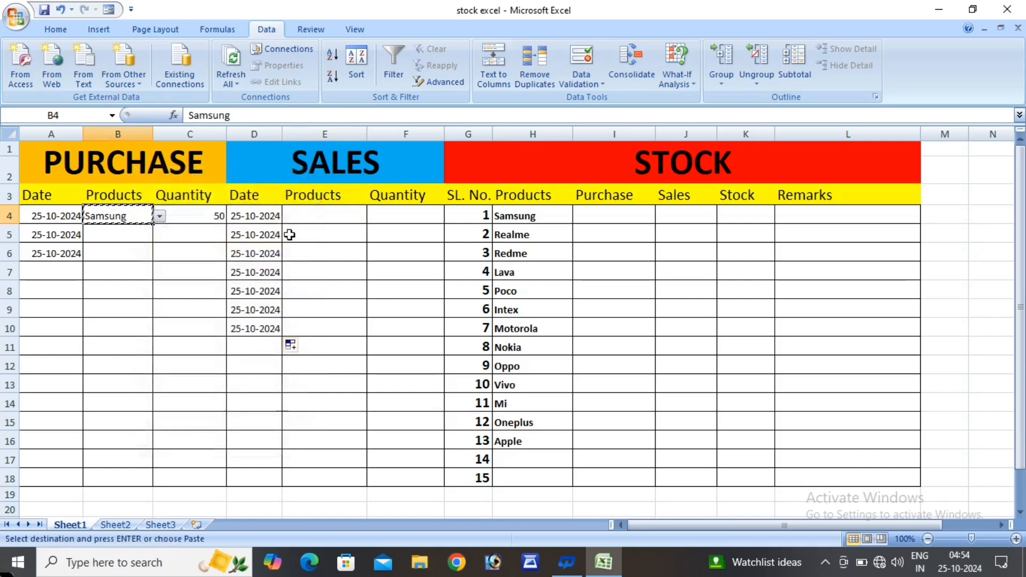
{"action": "left_click", "coordinate": [318, 224]}
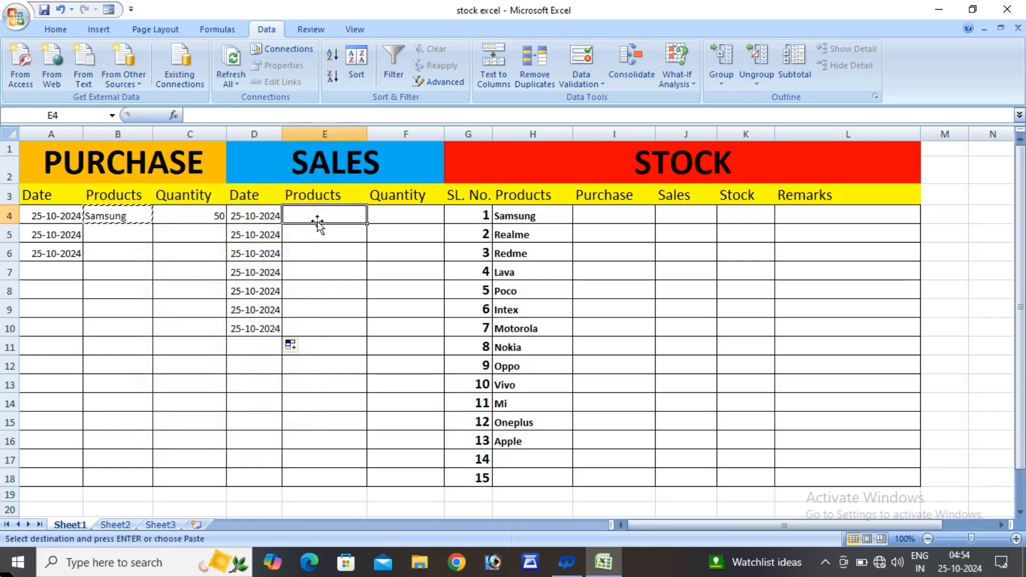
{"action": "key", "text": "ctrl+v"}
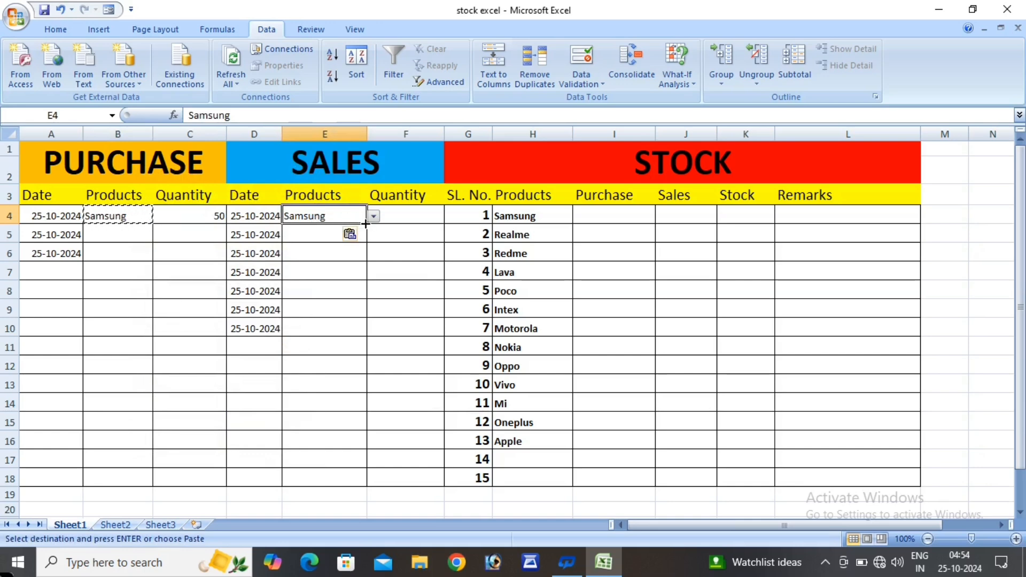
{"action": "left_click_drag", "start_coordinate": [366, 224], "coordinate": [350, 484]}
{"action": "left_click", "coordinate": [381, 347]}
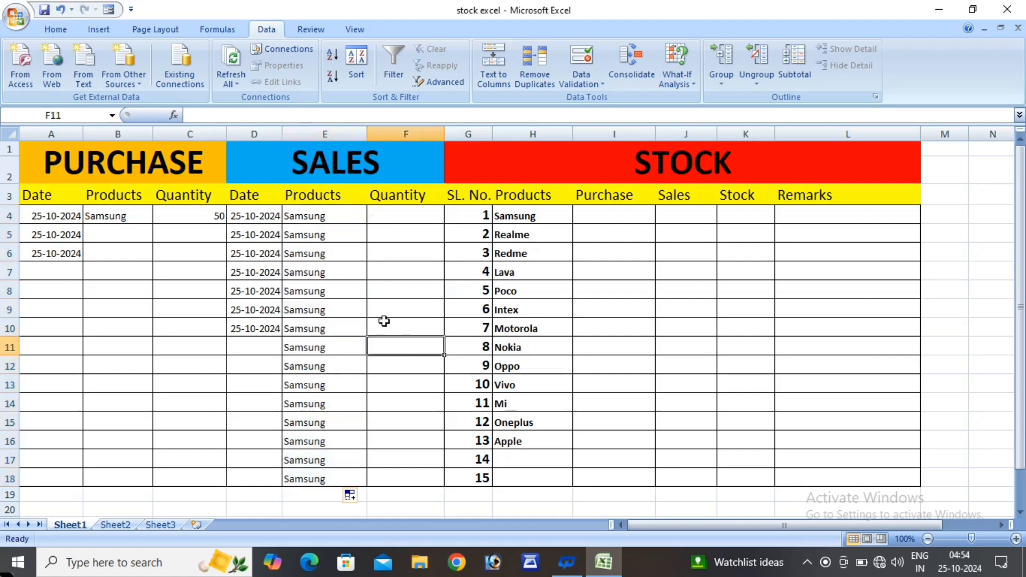
Clear the filled product names from E5 to E18 and check that the empty cell E6 still offers the product dropdown.
{"action": "left_click", "coordinate": [336, 240]}
{"action": "left_click_drag", "start_coordinate": [336, 240], "coordinate": [315, 483]}
{"action": "key", "text": "Delete"}
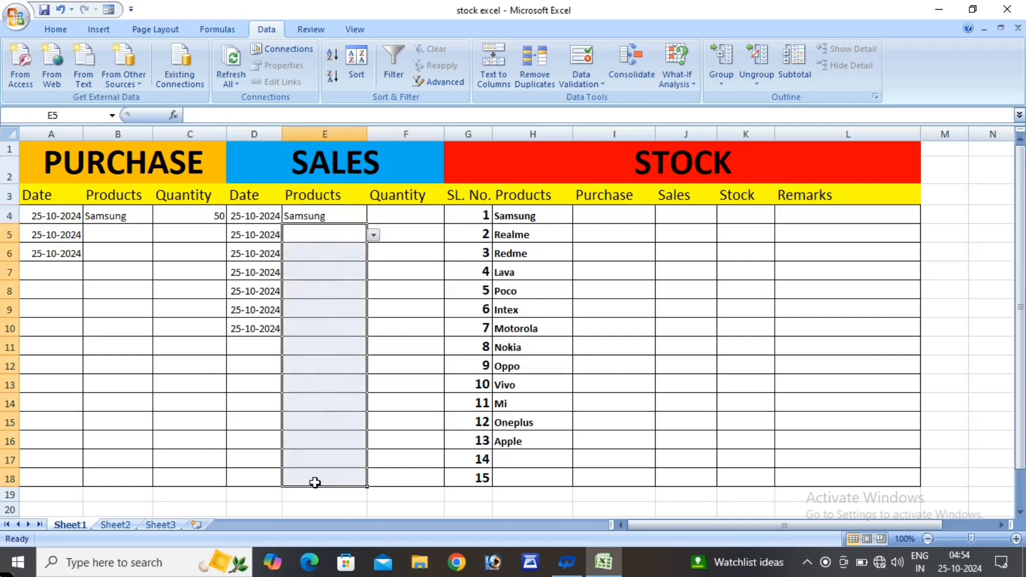
{"action": "left_click", "coordinate": [389, 357]}
{"action": "left_click", "coordinate": [343, 236]}
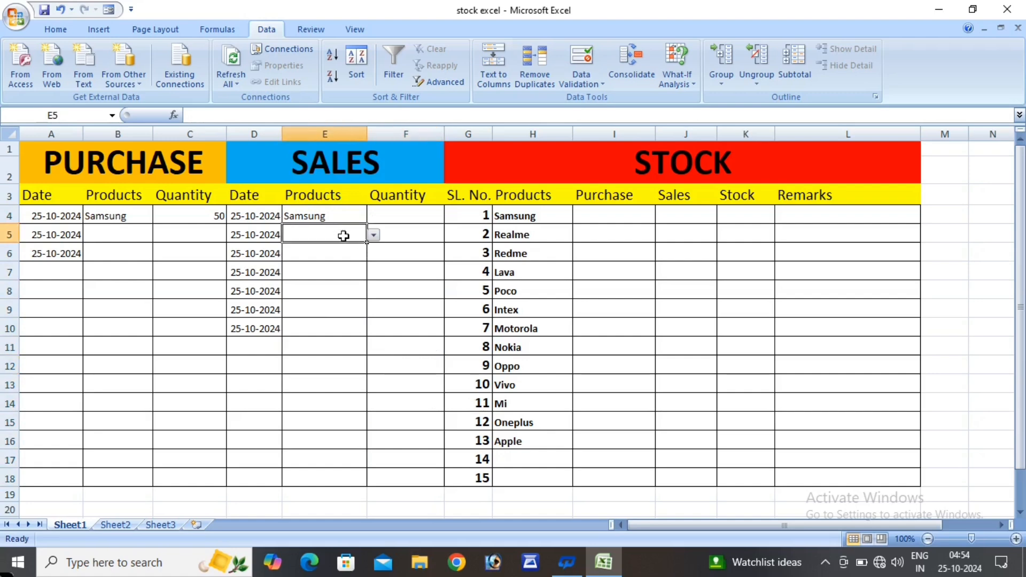
{"action": "left_click", "coordinate": [341, 253]}
{"action": "left_click", "coordinate": [373, 254]}
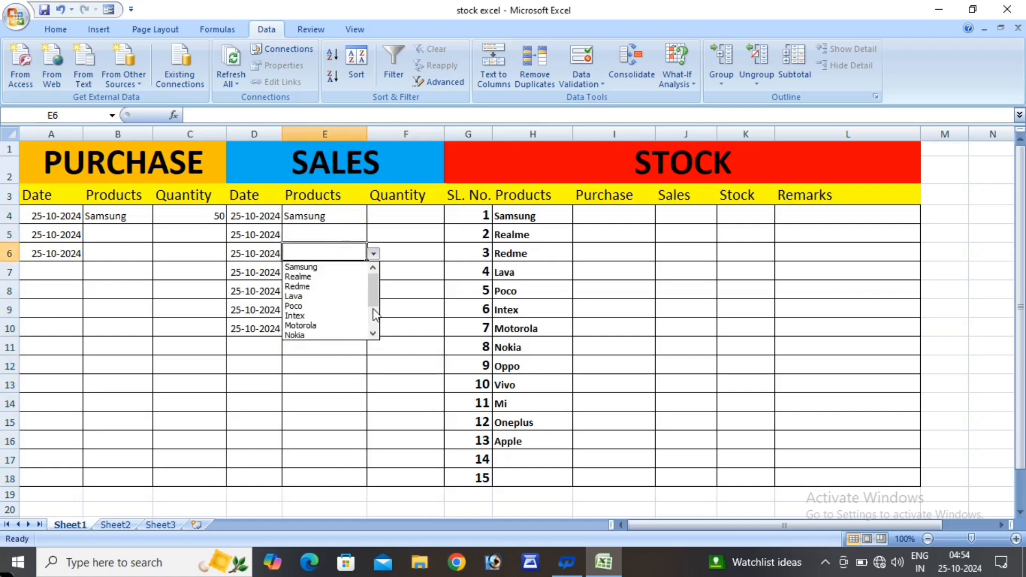
{"action": "key", "text": "Escape"}
{"action": "left_click", "coordinate": [433, 343]}
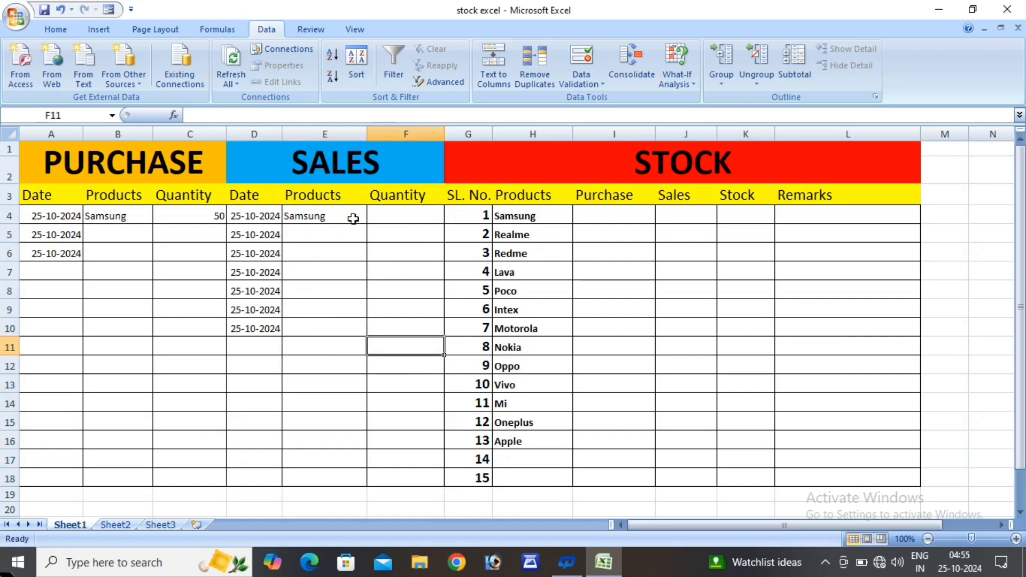
Enter a sold quantity of 30 for Samsung in the SALES Quantity cell F4.
{"action": "left_click", "coordinate": [401, 220]}
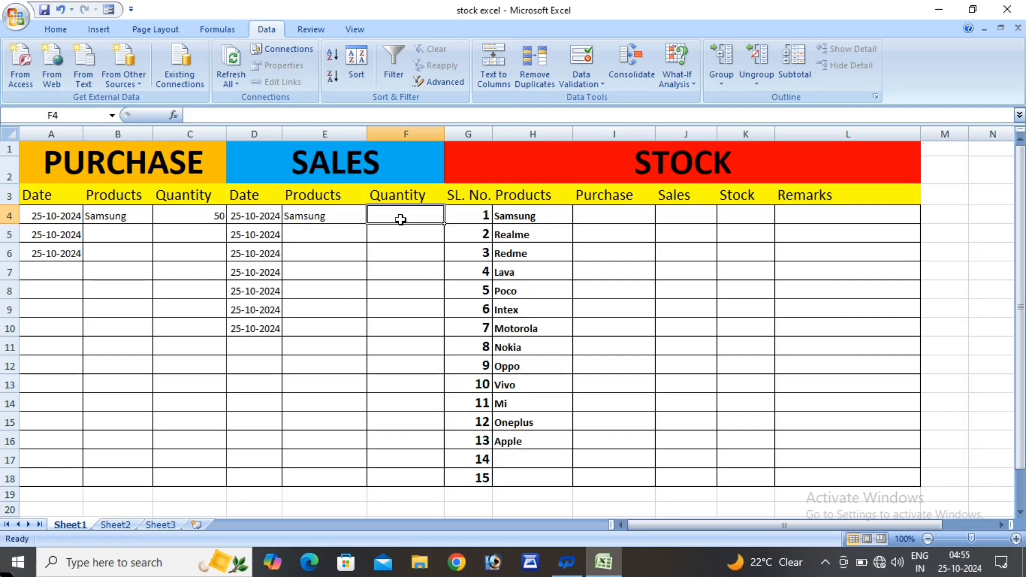
{"action": "type", "text": "3"}
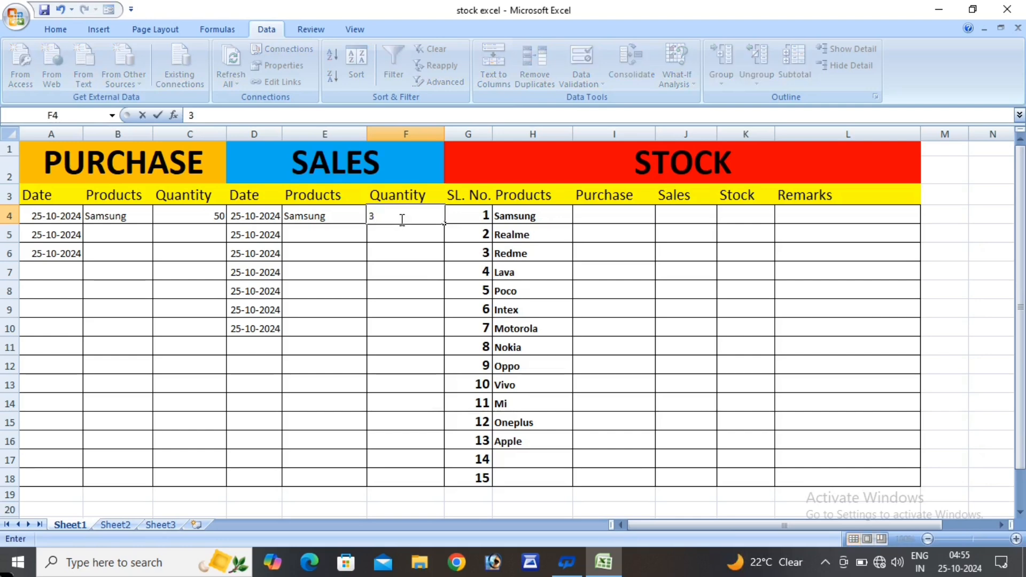
{"action": "type", "text": "0"}
Enter =SUMIF($B$4:$B$18,H4,$C$4:$C$18) in the STOCK Purchase cell I4 to total the purchased quantity per product.
{"action": "left_click", "coordinate": [598, 214]}
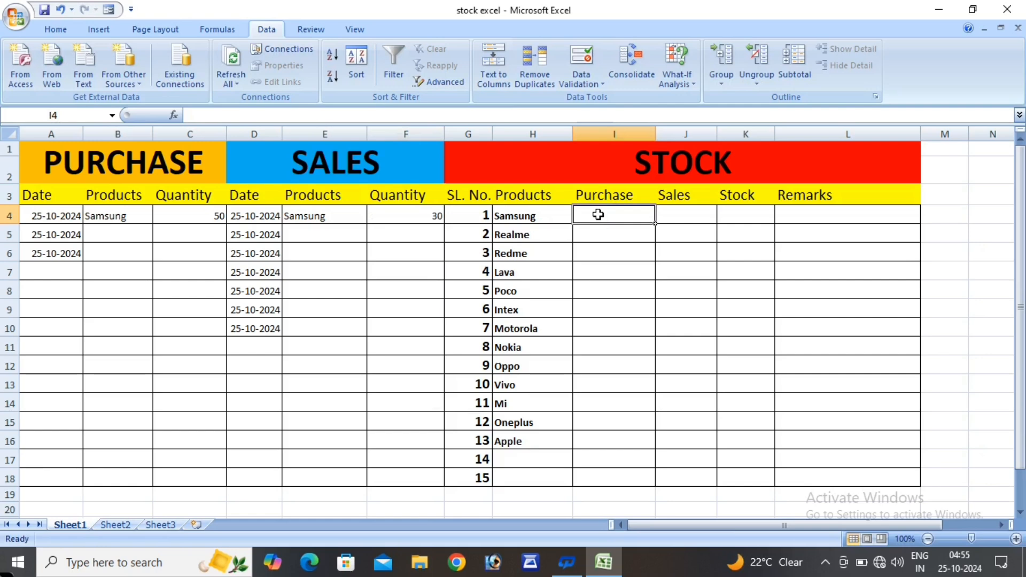
{"action": "type", "text": "="}
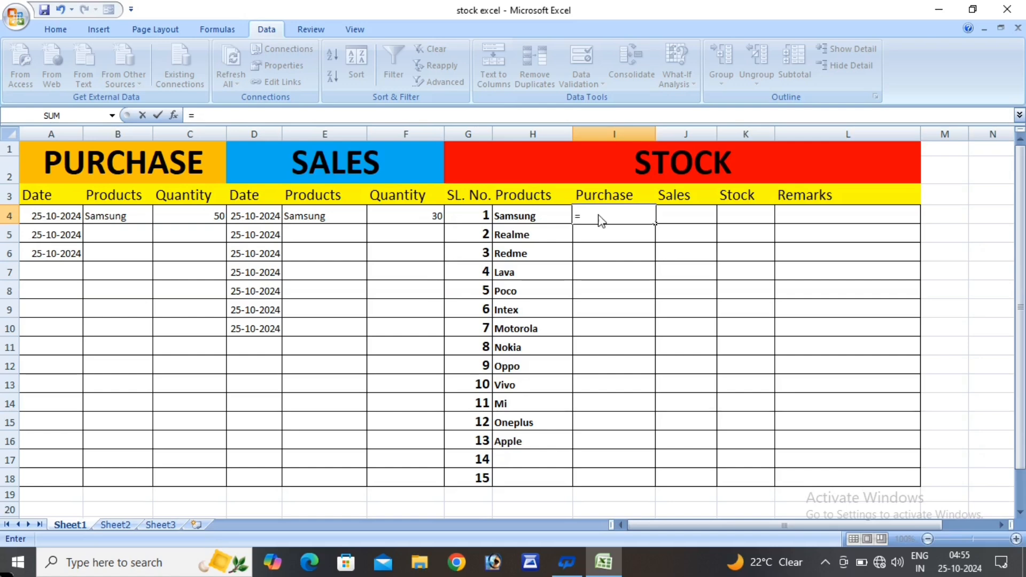
{"action": "type", "text": "sumif"}
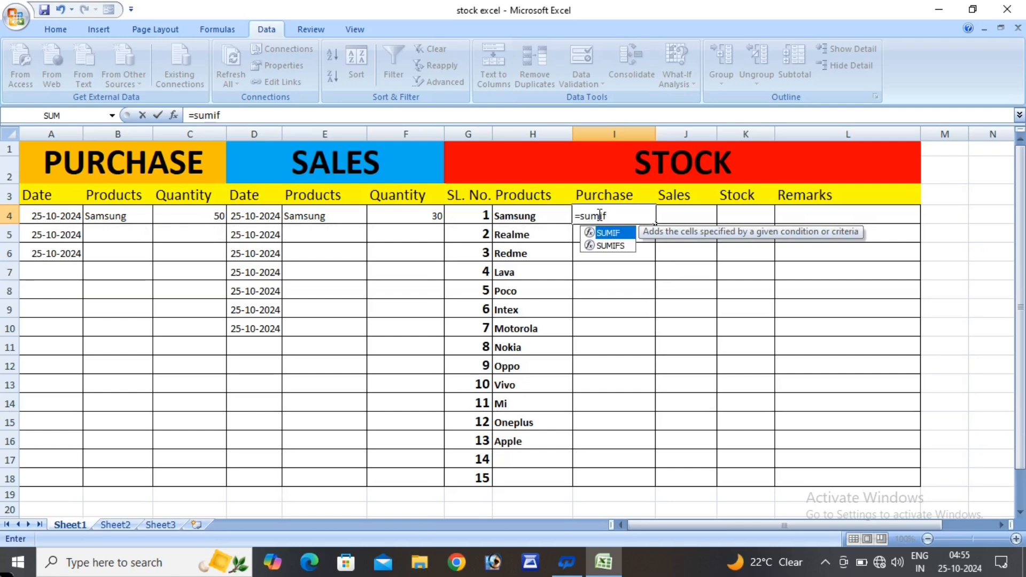
{"action": "type", "text": "("}
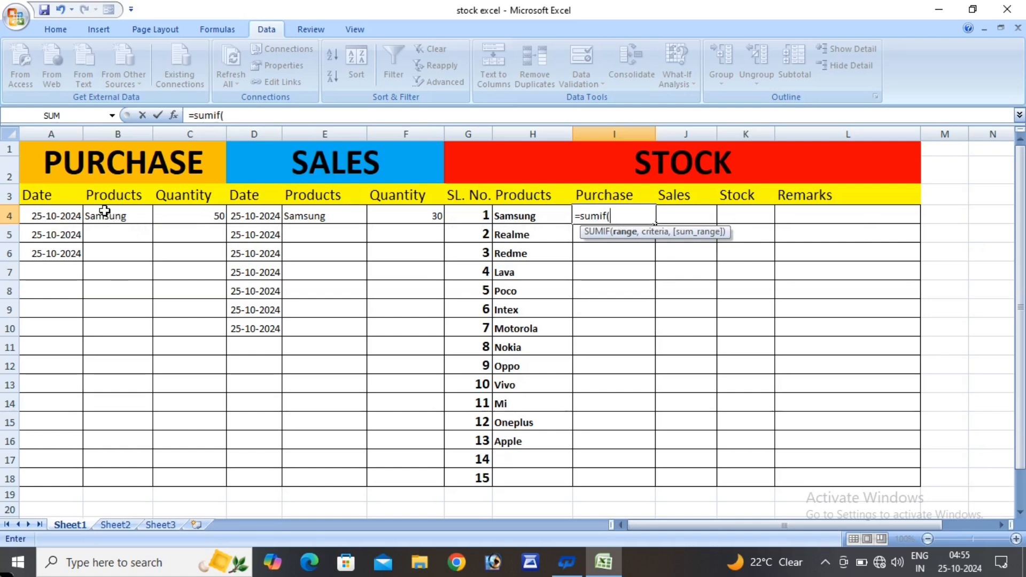
{"action": "left_click_drag", "start_coordinate": [105, 211], "coordinate": [105, 474]}
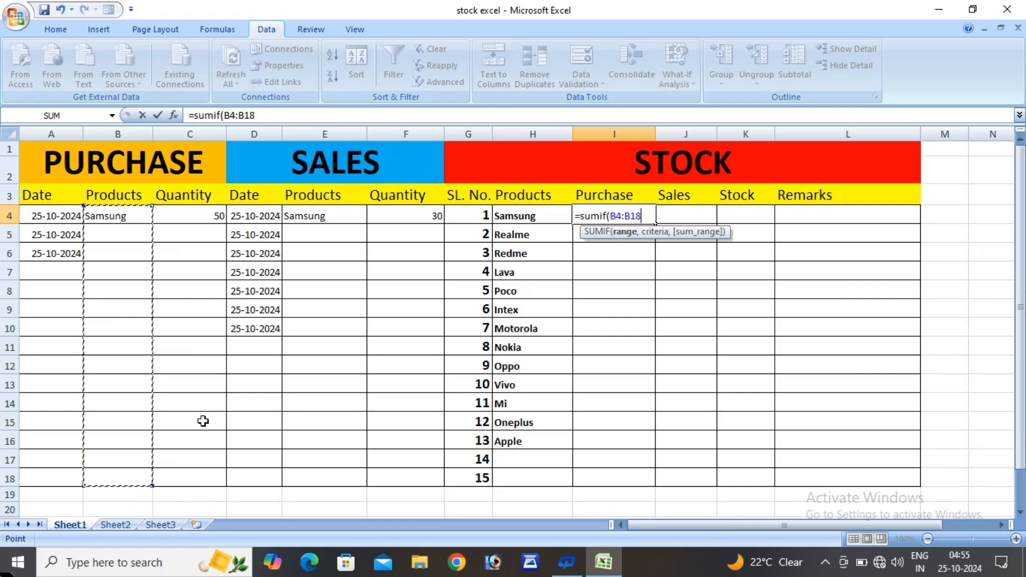
{"action": "key", "text": "F4"}
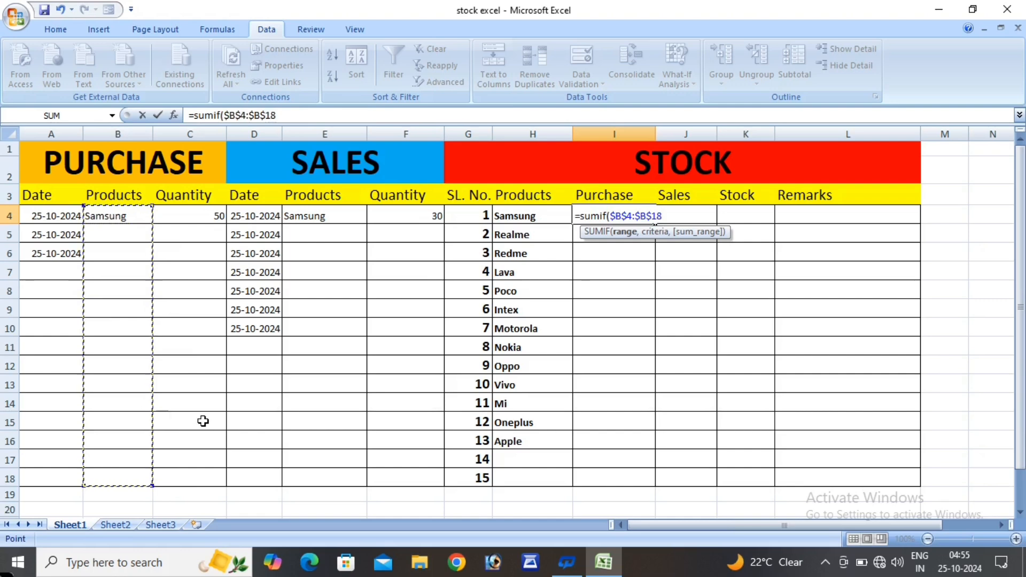
{"action": "type", "text": ","}
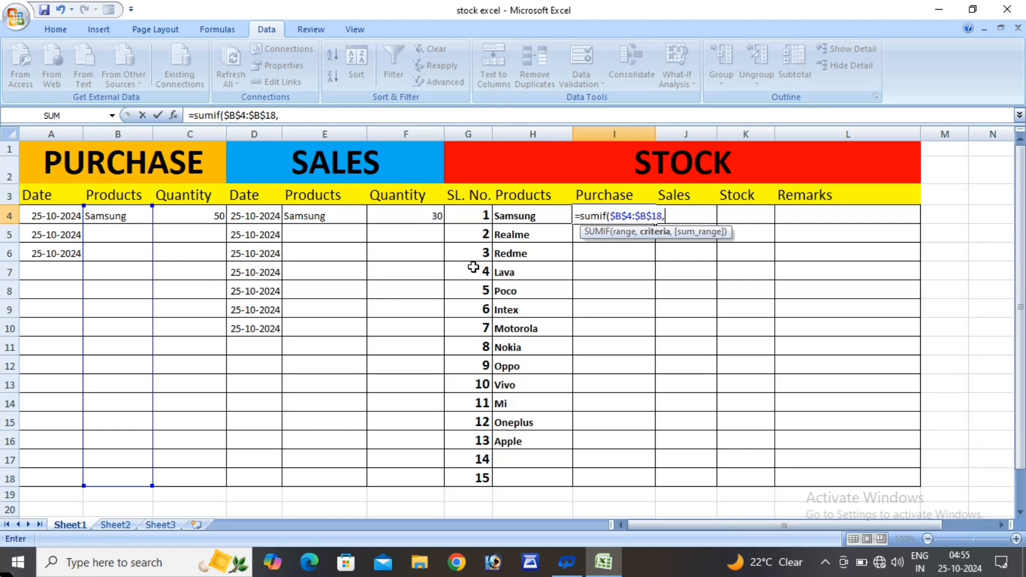
{"action": "left_click", "coordinate": [529, 215]}
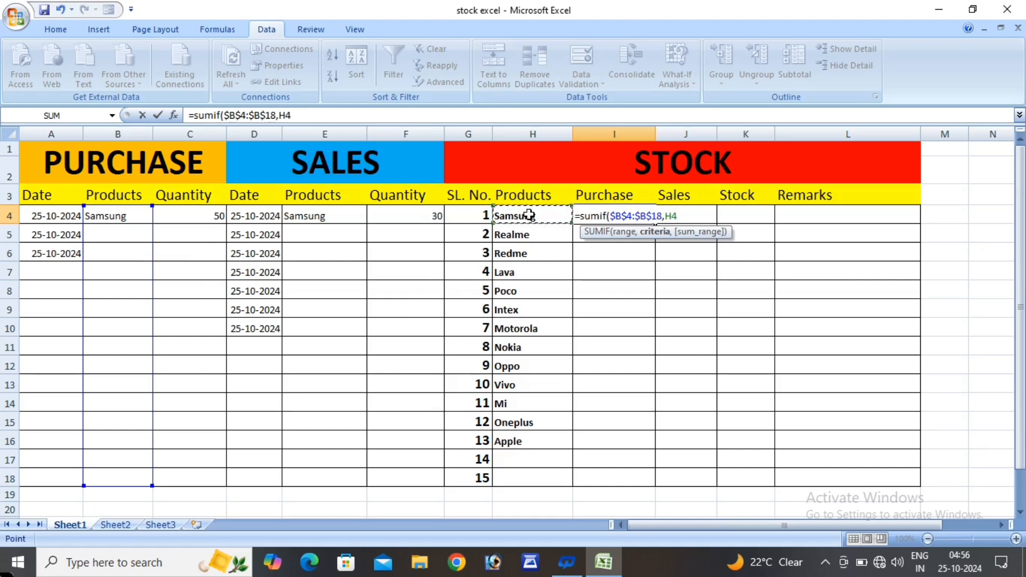
{"action": "type", "text": ","}
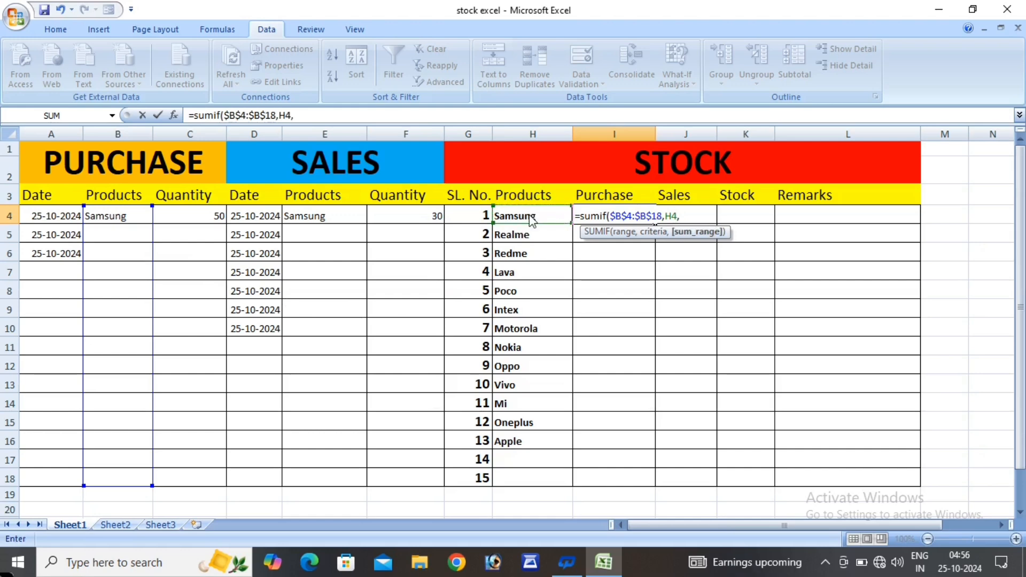
{"action": "left_click_drag", "start_coordinate": [188, 211], "coordinate": [182, 477]}
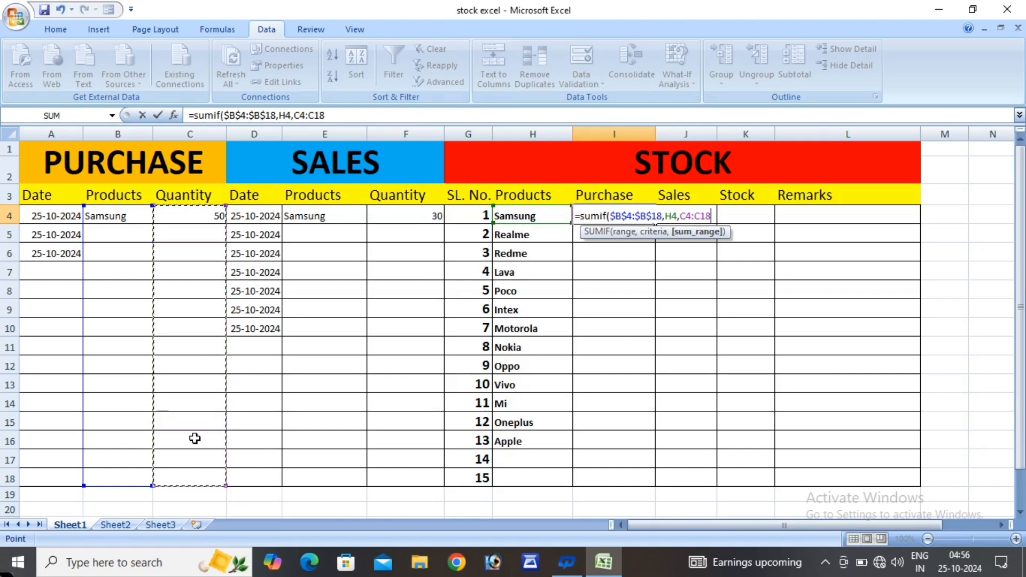
{"action": "key", "text": "F4"}
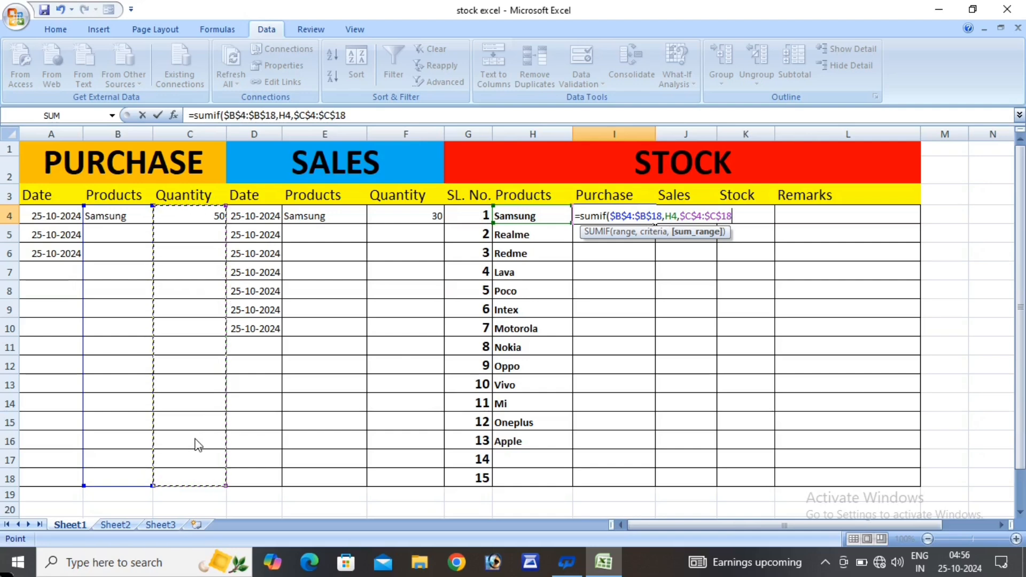
{"action": "type", "text": ")"}
{"action": "key", "text": "Return"}
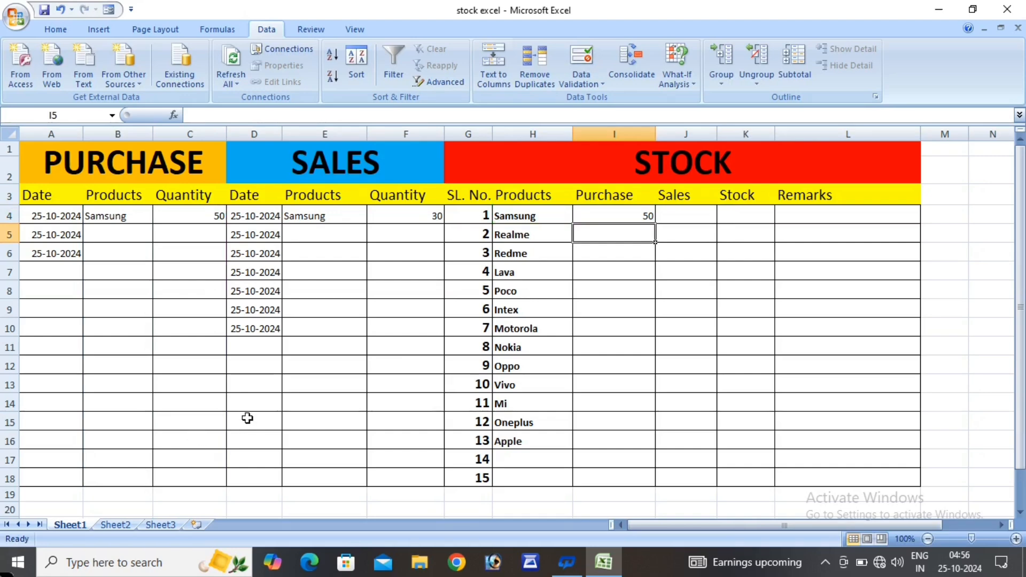
Fill the purchase SUMIF formula from I4 down to I18.
{"action": "left_click", "coordinate": [596, 210]}
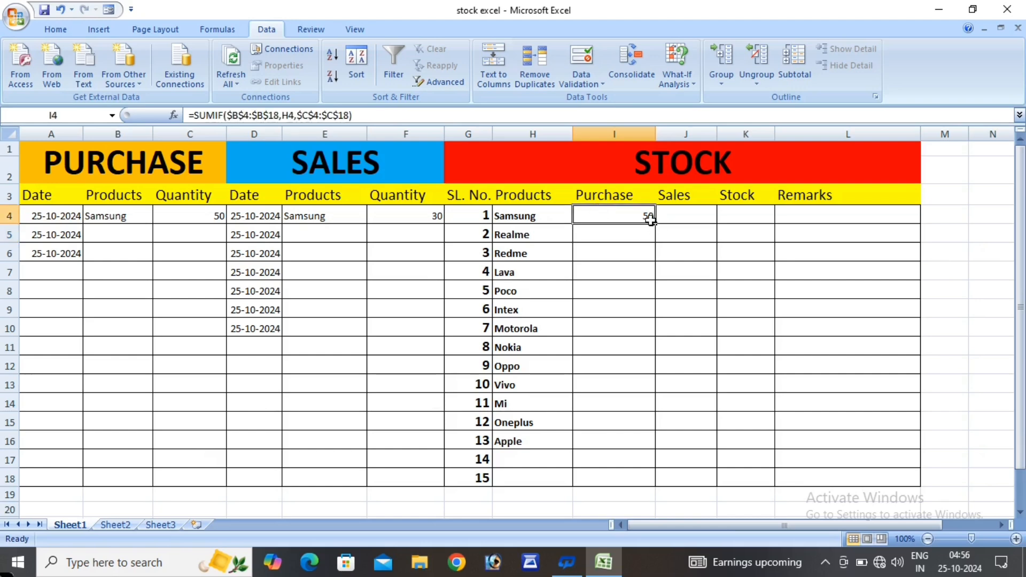
{"action": "left_click_drag", "start_coordinate": [655, 224], "coordinate": [625, 478]}
{"action": "left_click", "coordinate": [621, 390]}
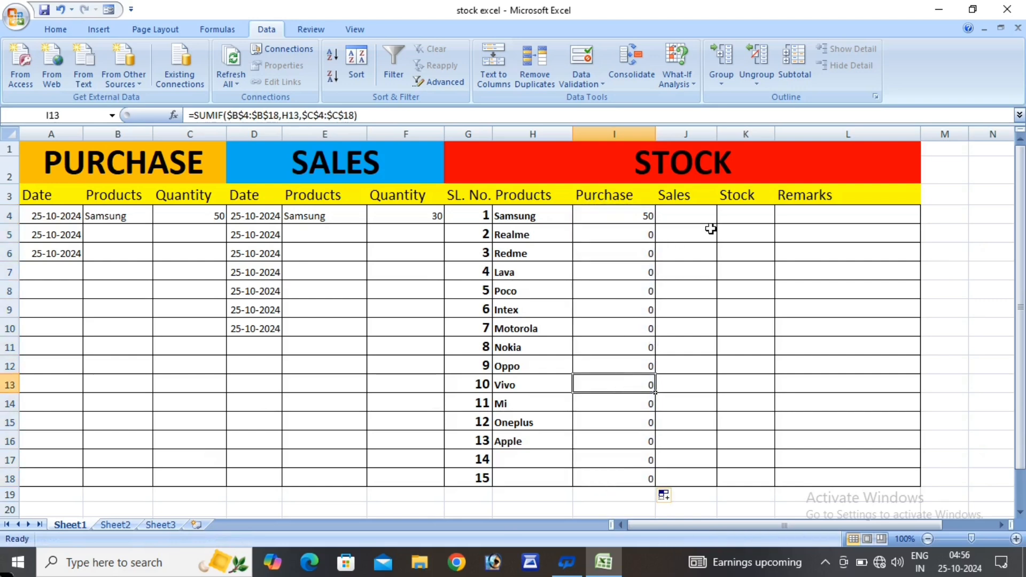
Enter =SUMIF($E$4:$E$18,H4,$F$4:$F$18) in the STOCK Sales cell J4 to total the sold quantity per product.
{"action": "left_click", "coordinate": [685, 215]}
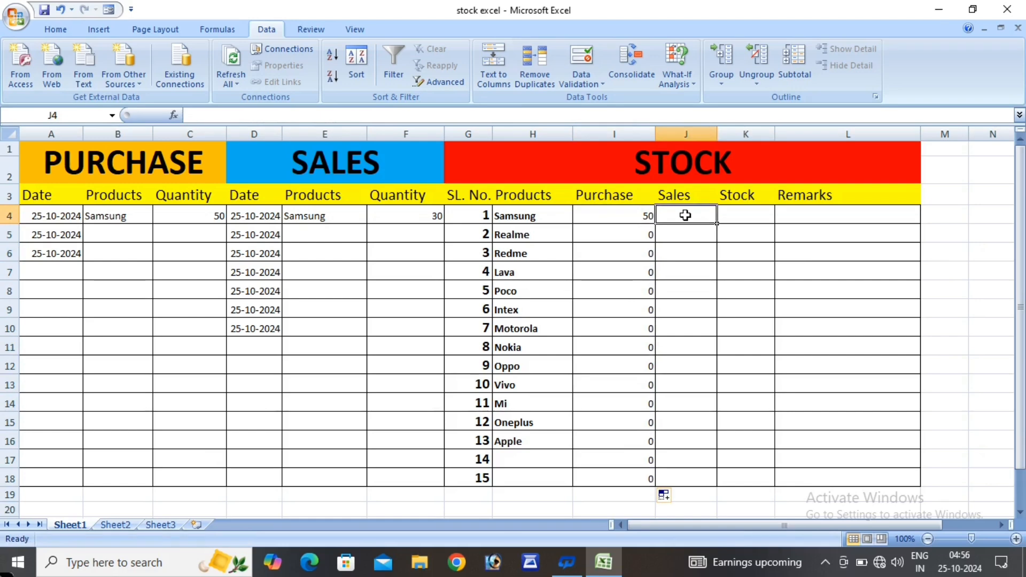
{"action": "type", "text": "="}
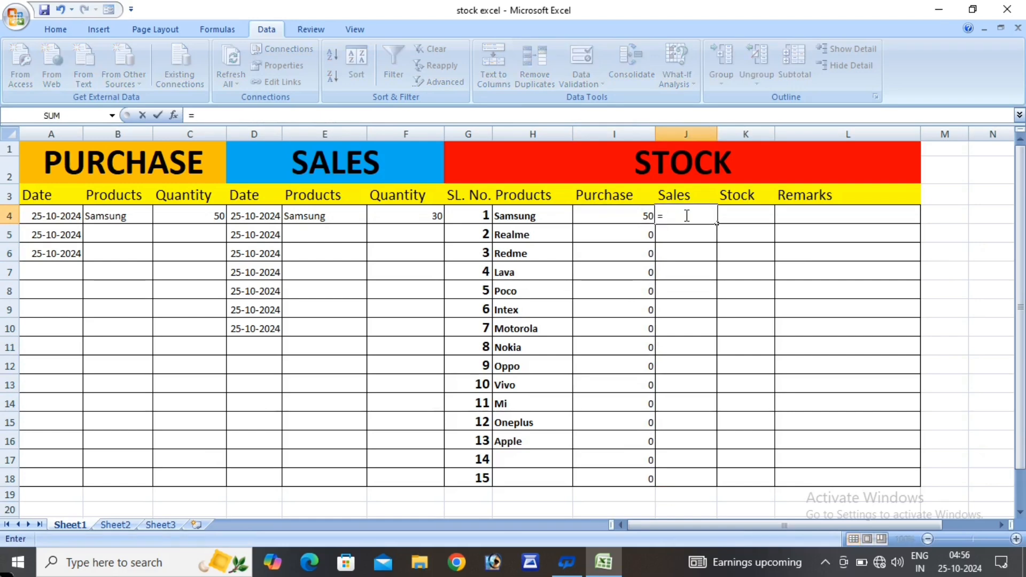
{"action": "type", "text": "sum"}
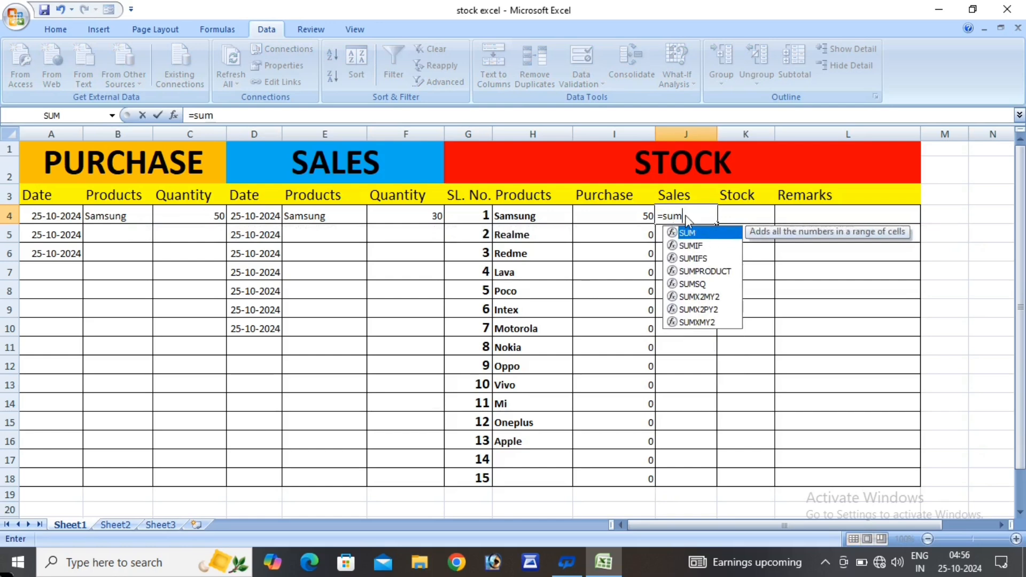
{"action": "type", "text": "if"}
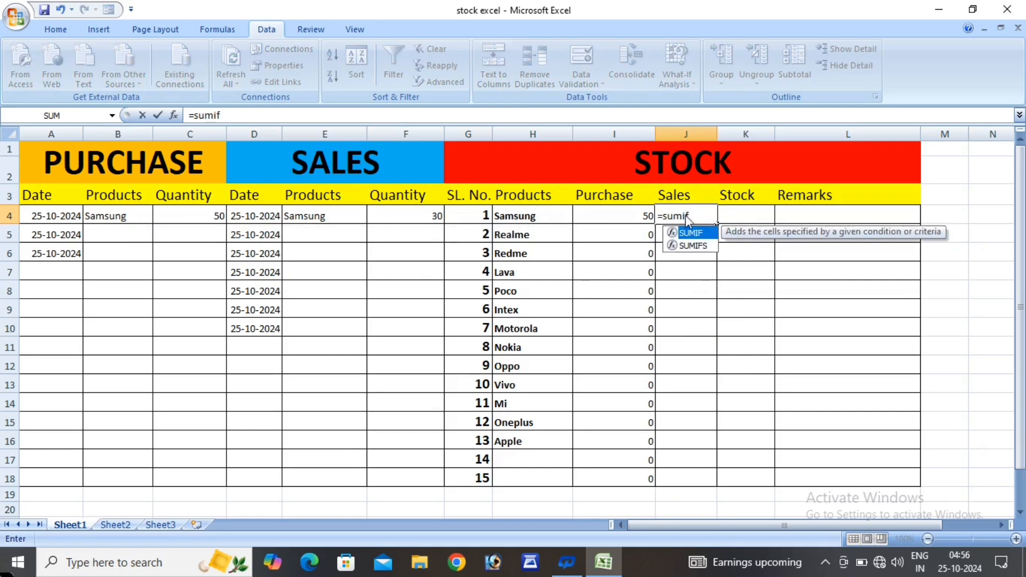
{"action": "type", "text": "("}
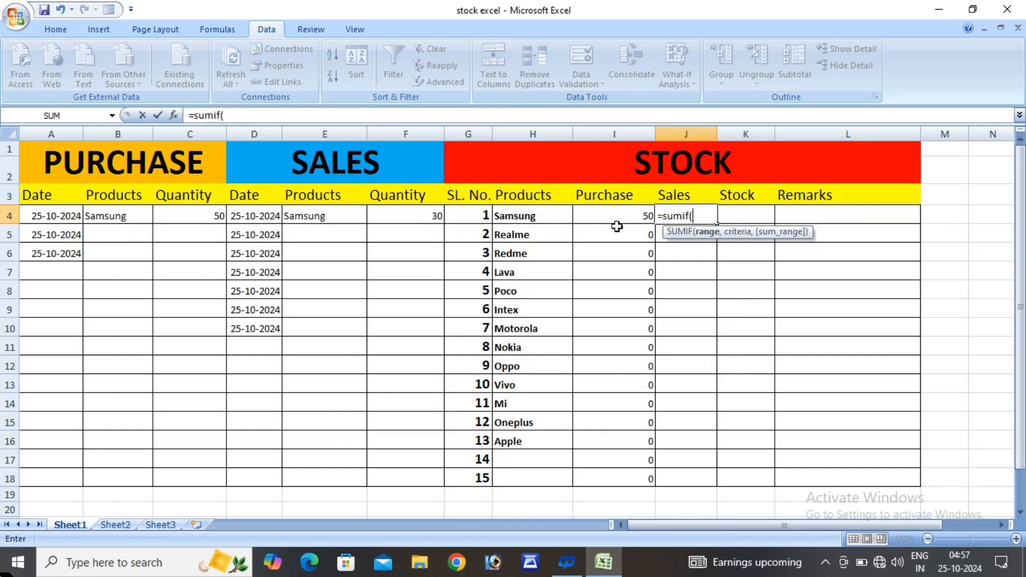
{"action": "left_click_drag", "start_coordinate": [303, 221], "coordinate": [314, 478]}
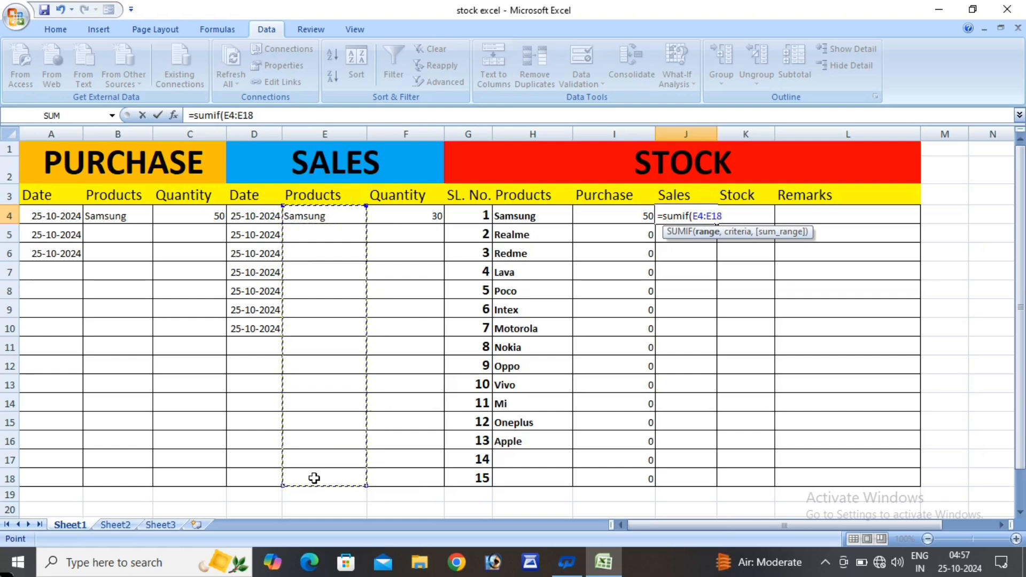
{"action": "key", "text": "F4"}
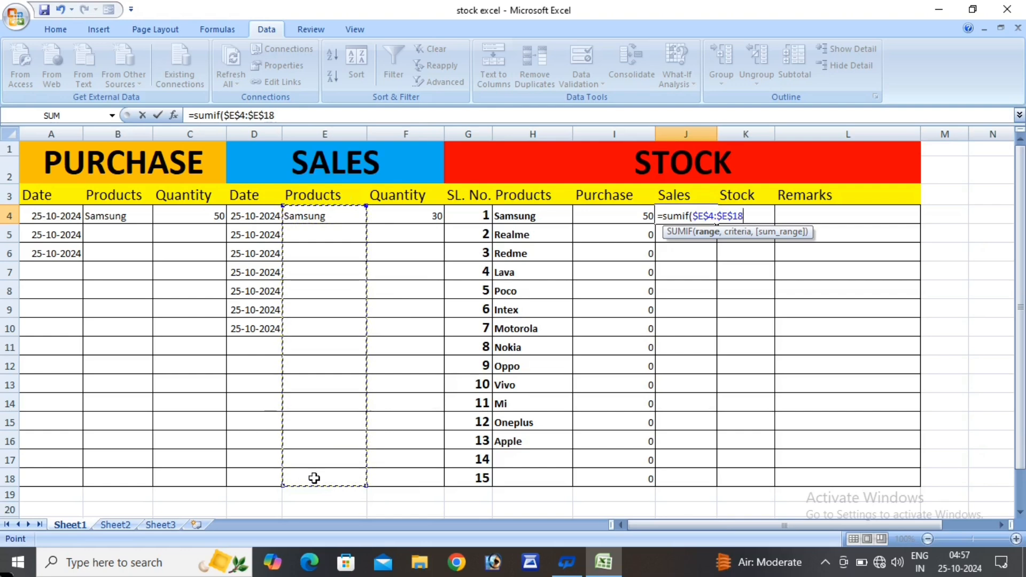
{"action": "type", "text": ","}
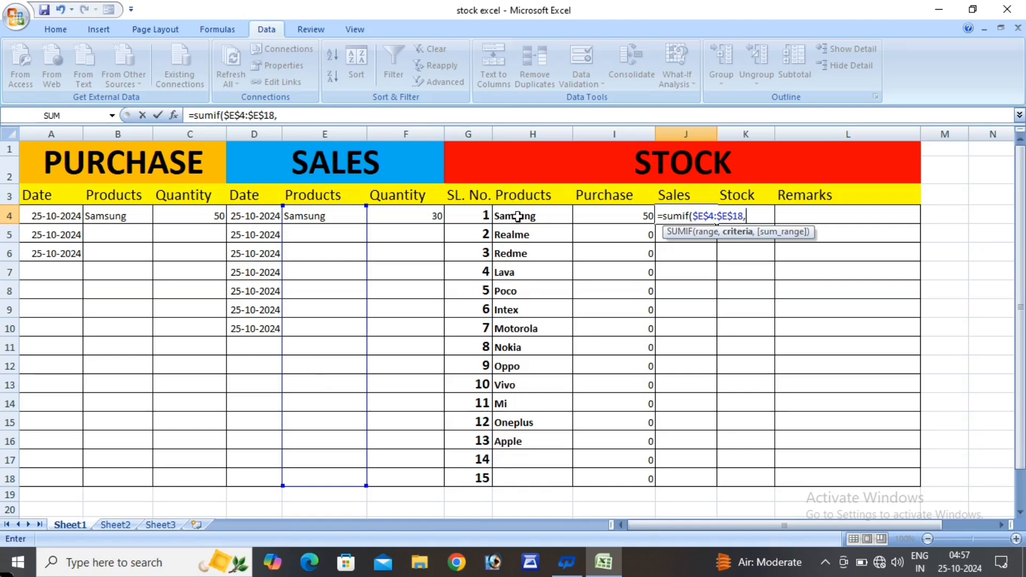
{"action": "left_click", "coordinate": [517, 218]}
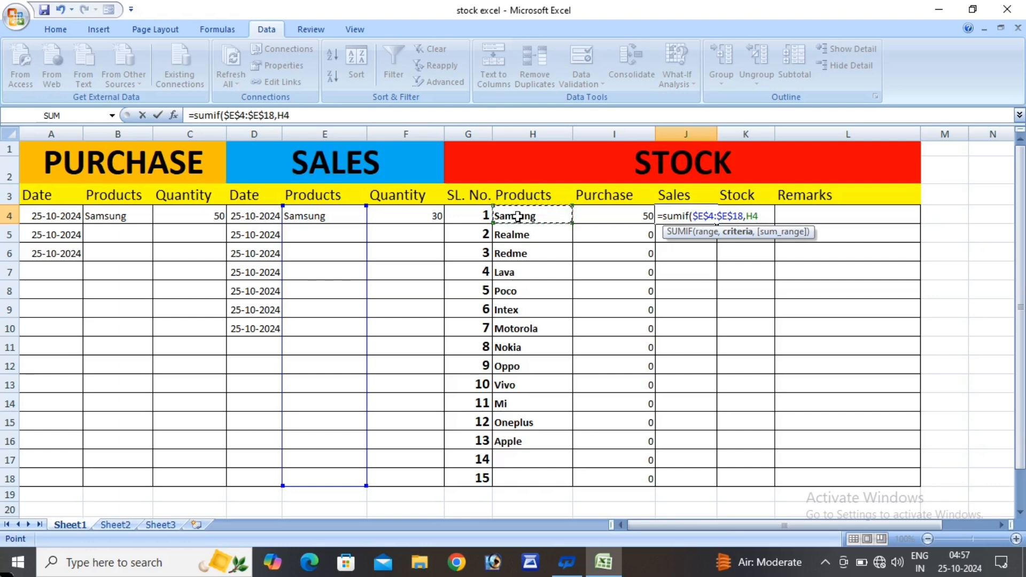
{"action": "type", "text": ","}
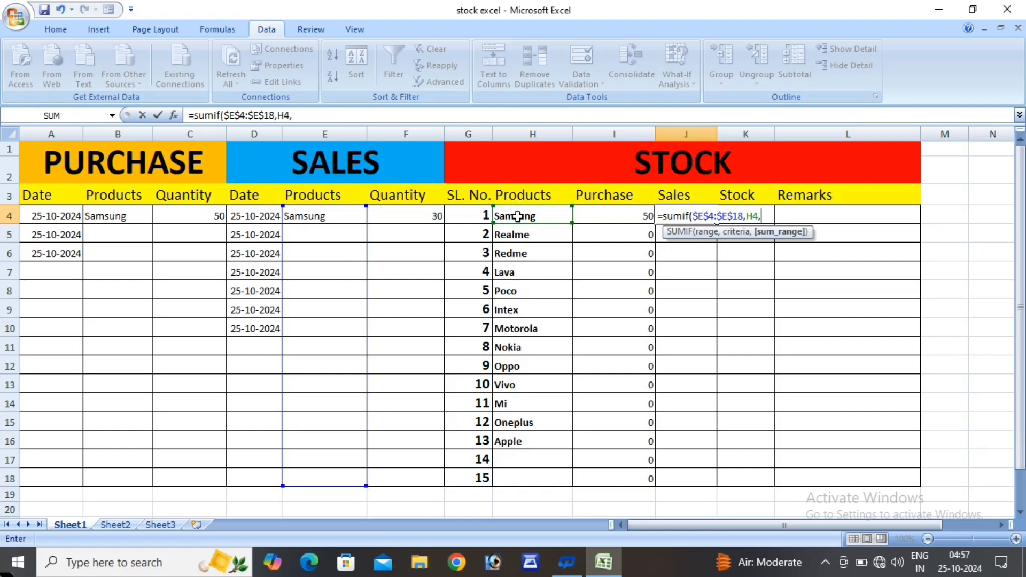
{"action": "left_click", "coordinate": [396, 214]}
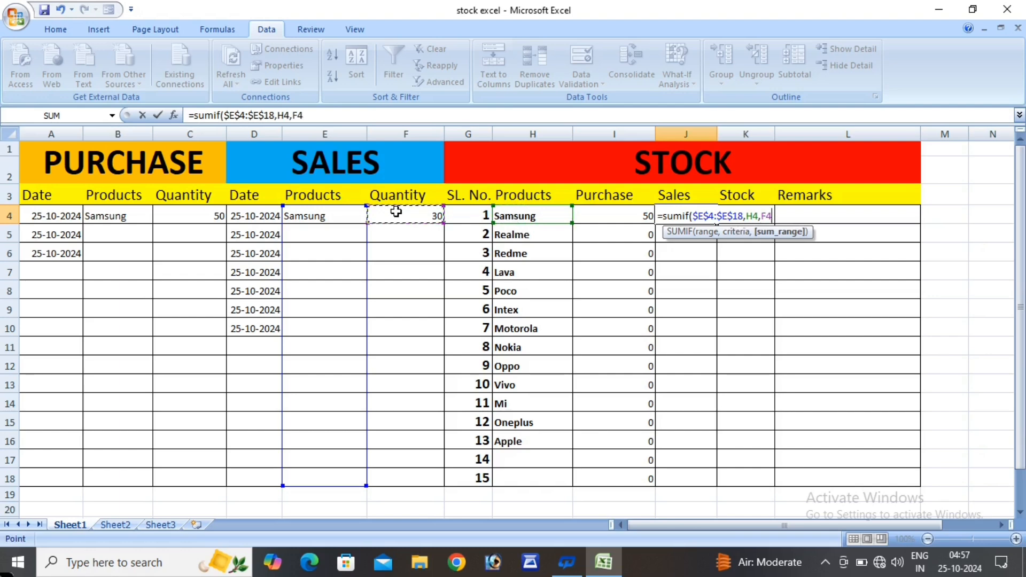
{"action": "left_click_drag", "start_coordinate": [396, 226], "coordinate": [395, 481]}
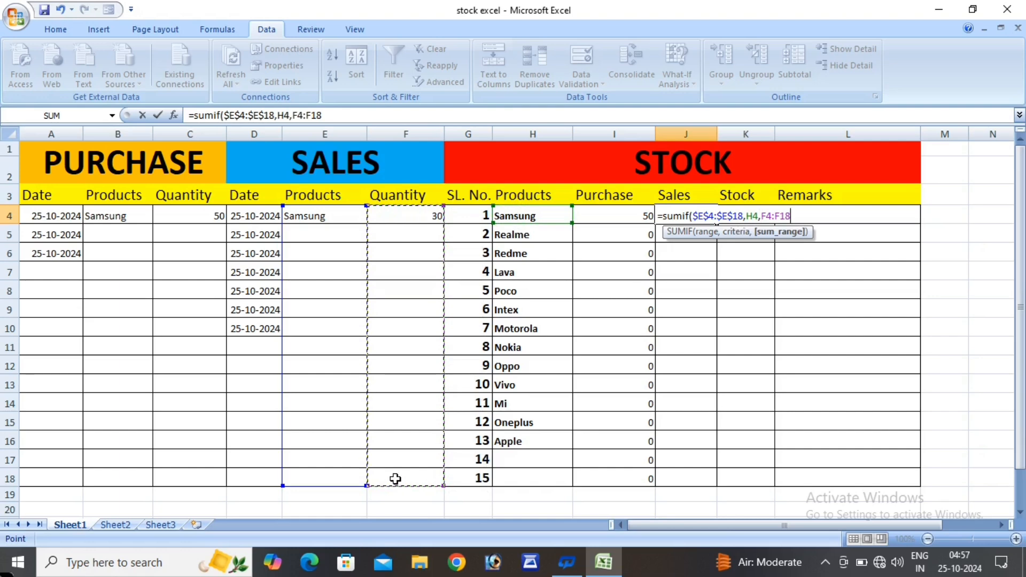
{"action": "key", "text": "F4"}
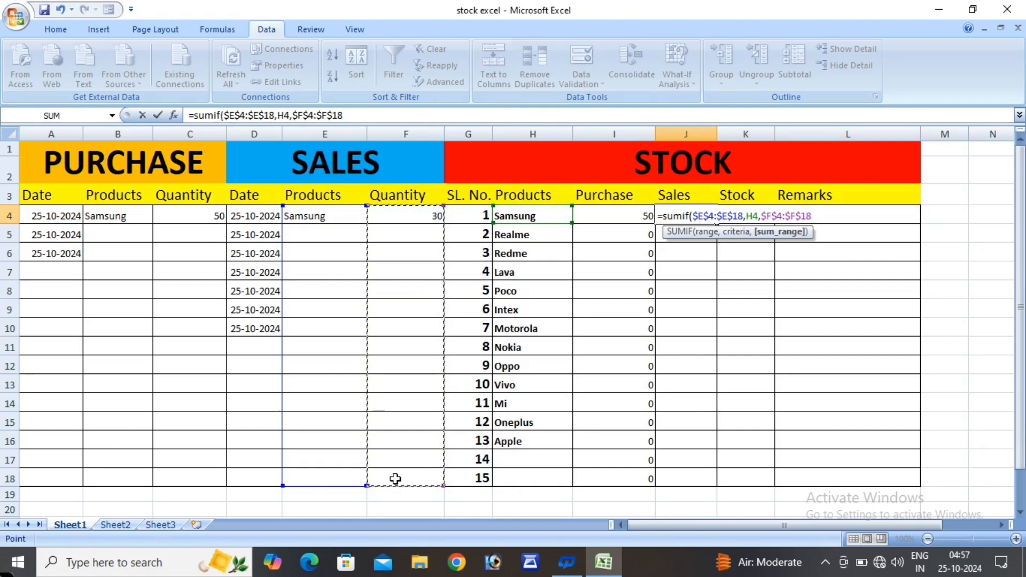
{"action": "type", "text": ")"}
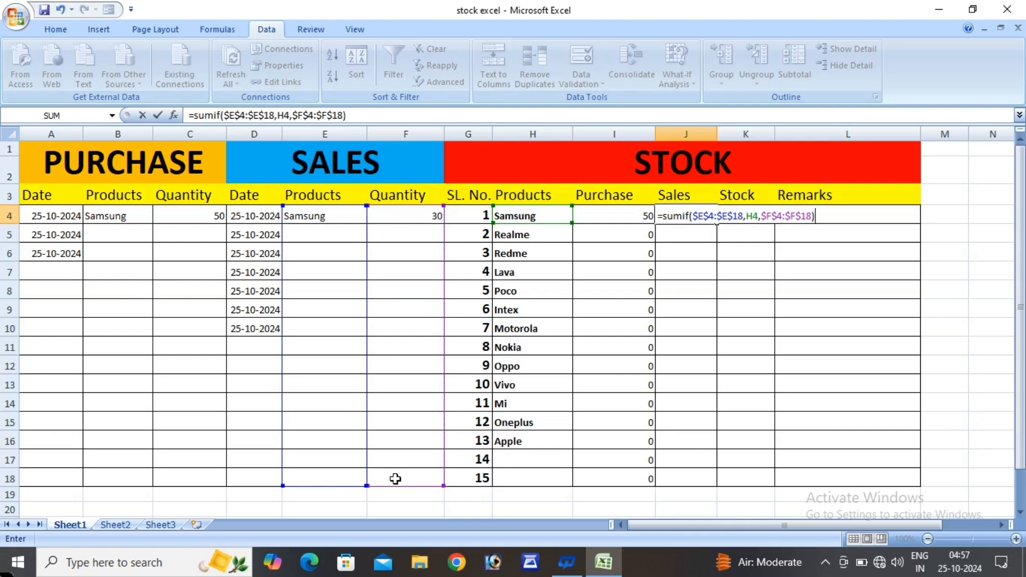
{"action": "key", "text": "Return"}
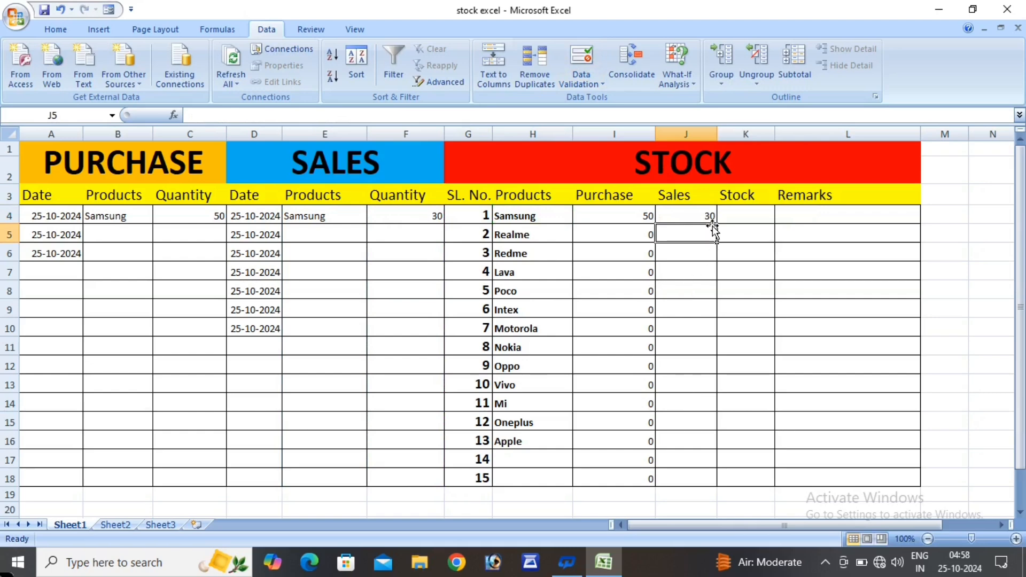
Fill the sales SUMIF formula from J4 down to J18.
{"action": "left_click", "coordinate": [698, 215]}
{"action": "left_click_drag", "start_coordinate": [716, 223], "coordinate": [694, 483]}
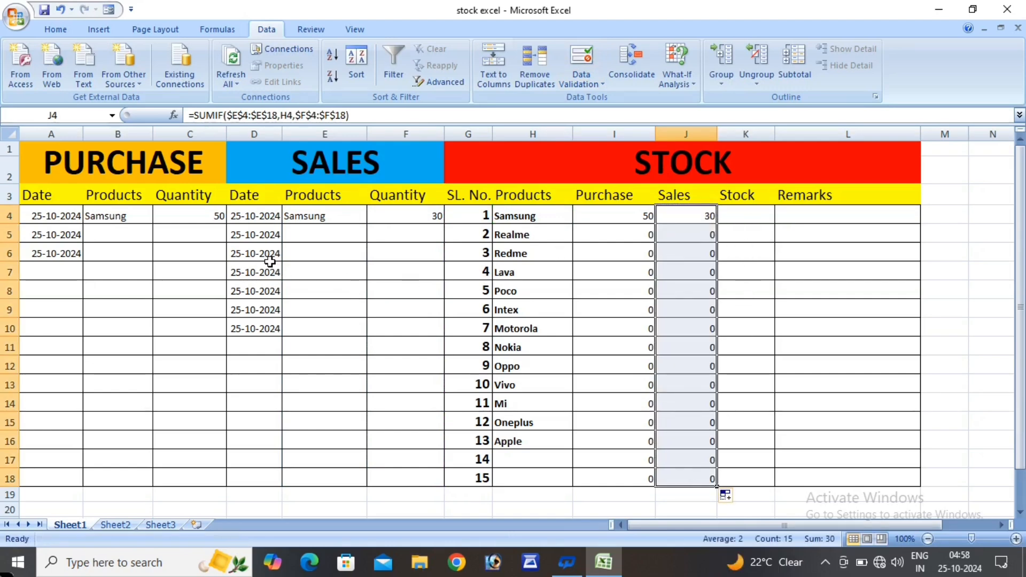
Record a purchase in row 5 of the PURCHASE table with product Realme and quantity 60.
{"action": "left_click", "coordinate": [109, 235]}
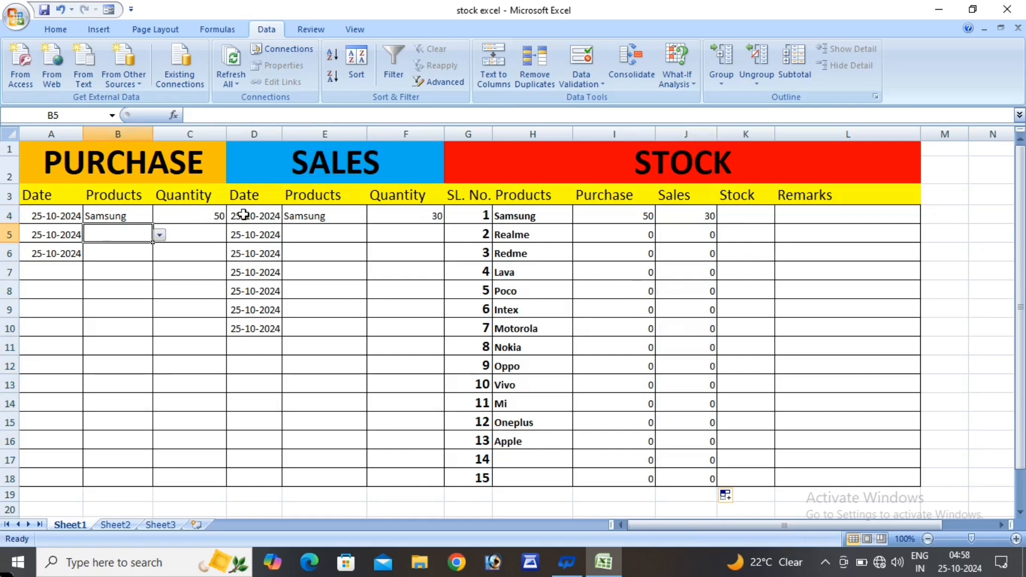
{"action": "left_click", "coordinate": [159, 235]}
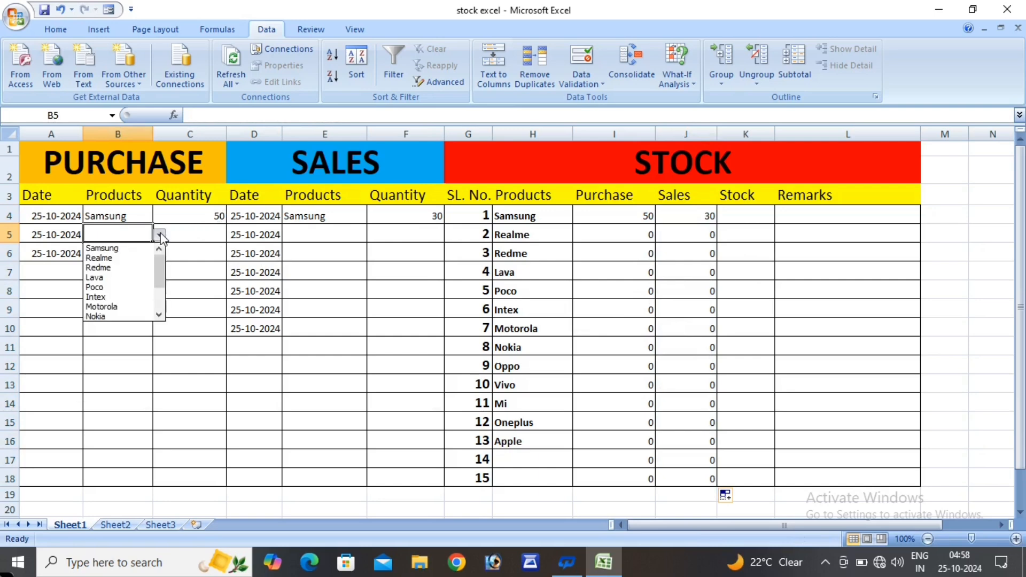
{"action": "left_click", "coordinate": [134, 258]}
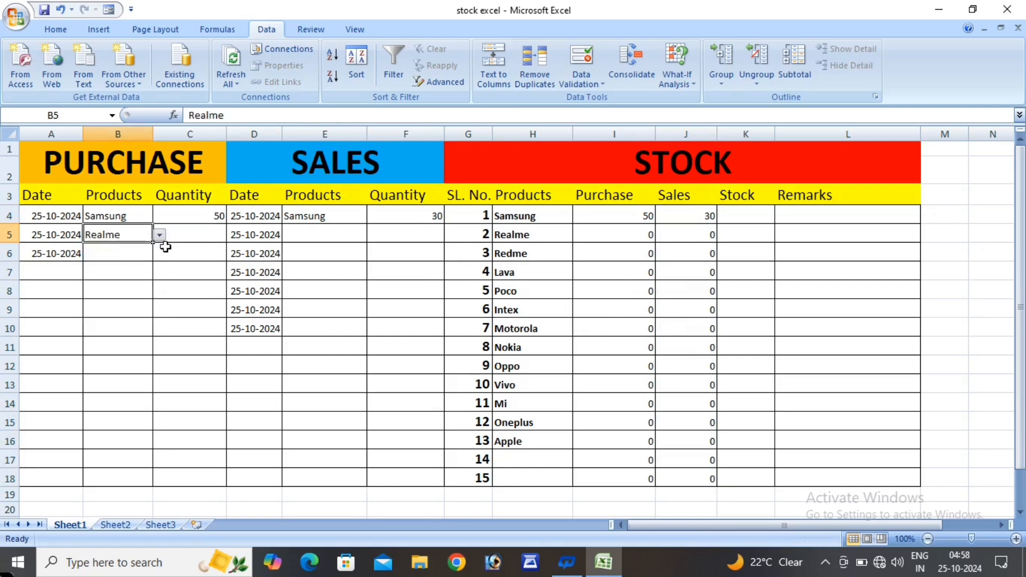
{"action": "left_click", "coordinate": [193, 235]}
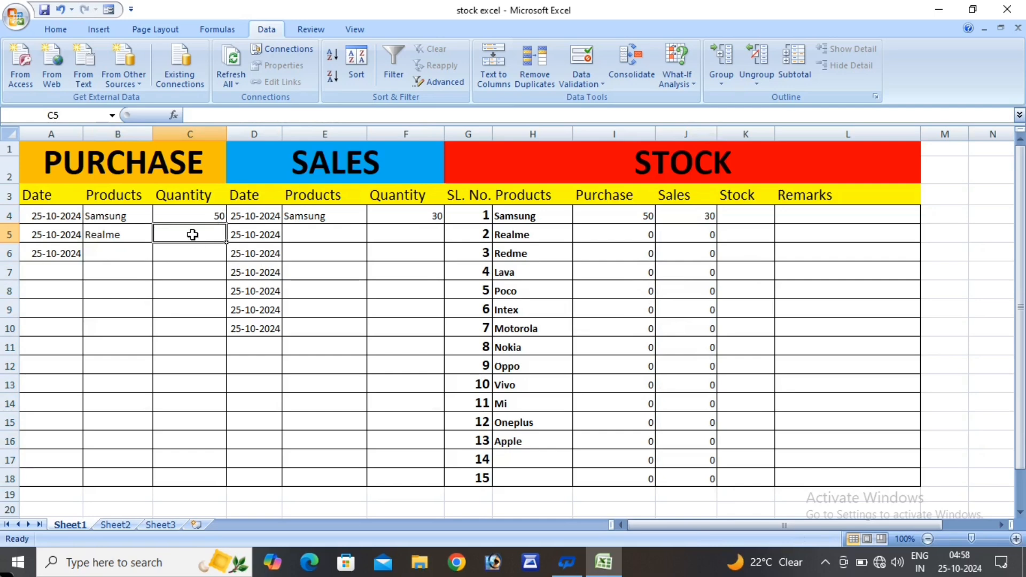
{"action": "type", "text": "60"}
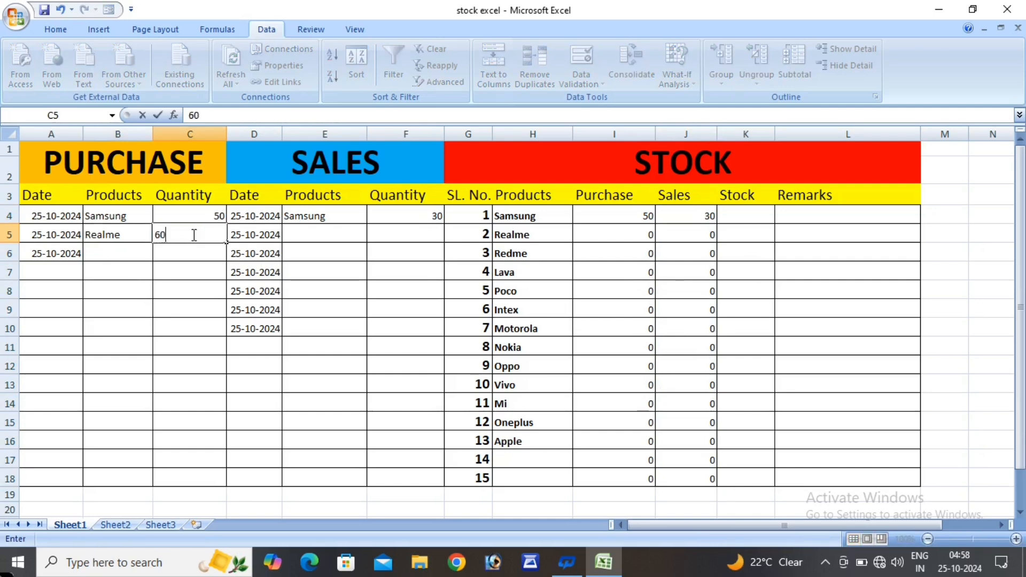
Record a sale in row 5 of the SALES table with product Realme and quantity 50.
{"action": "left_click", "coordinate": [301, 236]}
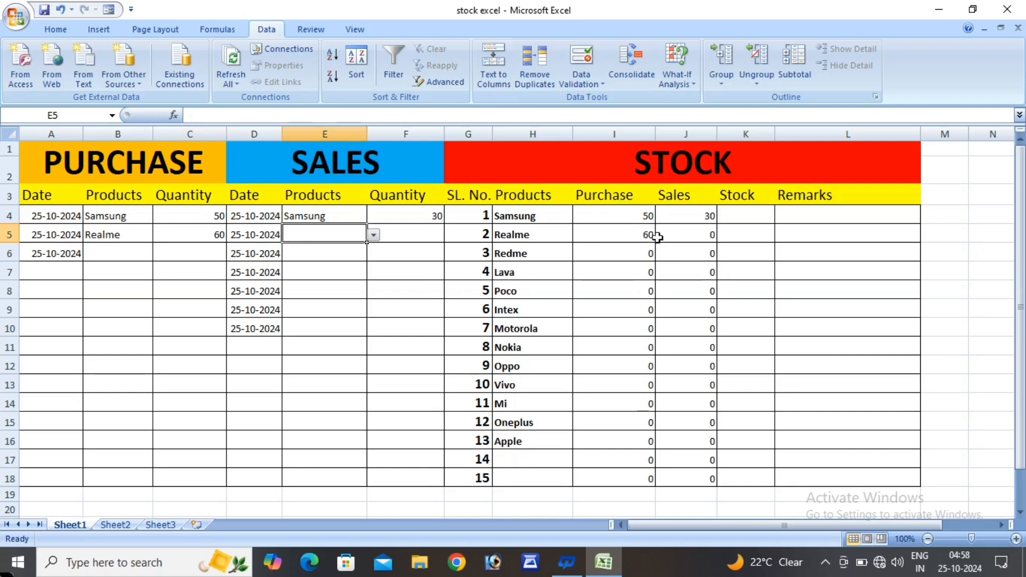
{"action": "left_click", "coordinate": [373, 235]}
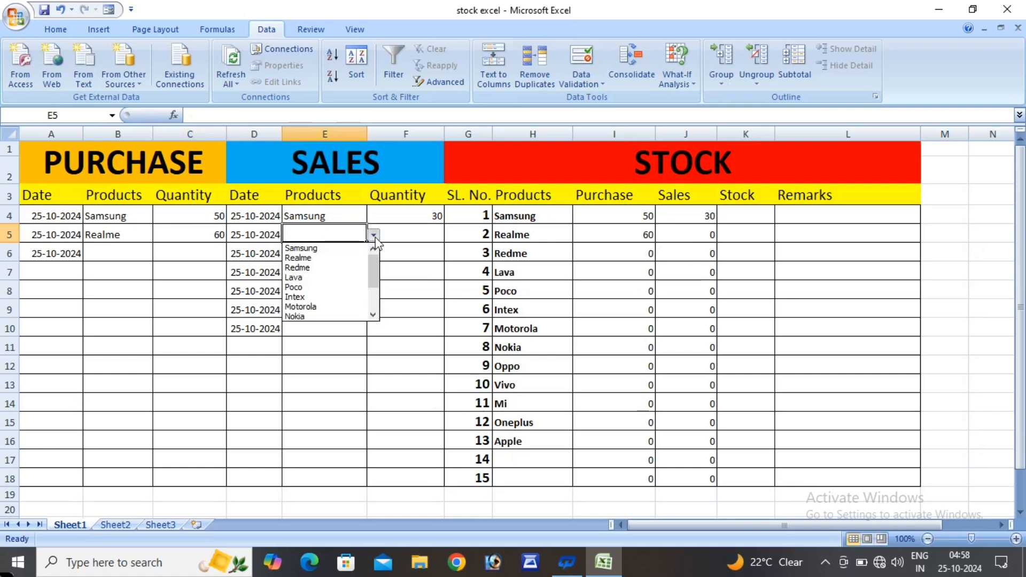
{"action": "left_click", "coordinate": [357, 259]}
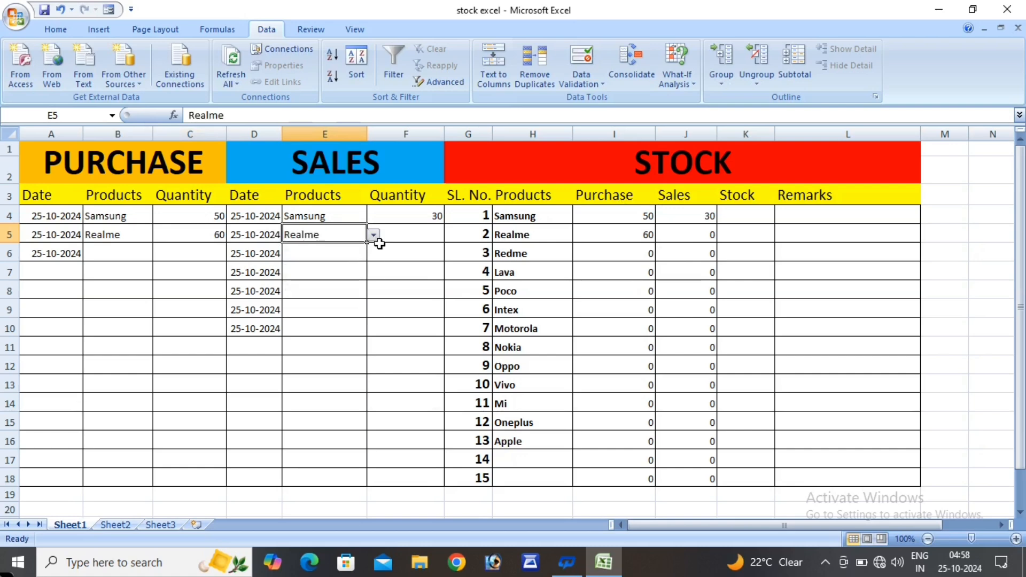
{"action": "left_click", "coordinate": [409, 234]}
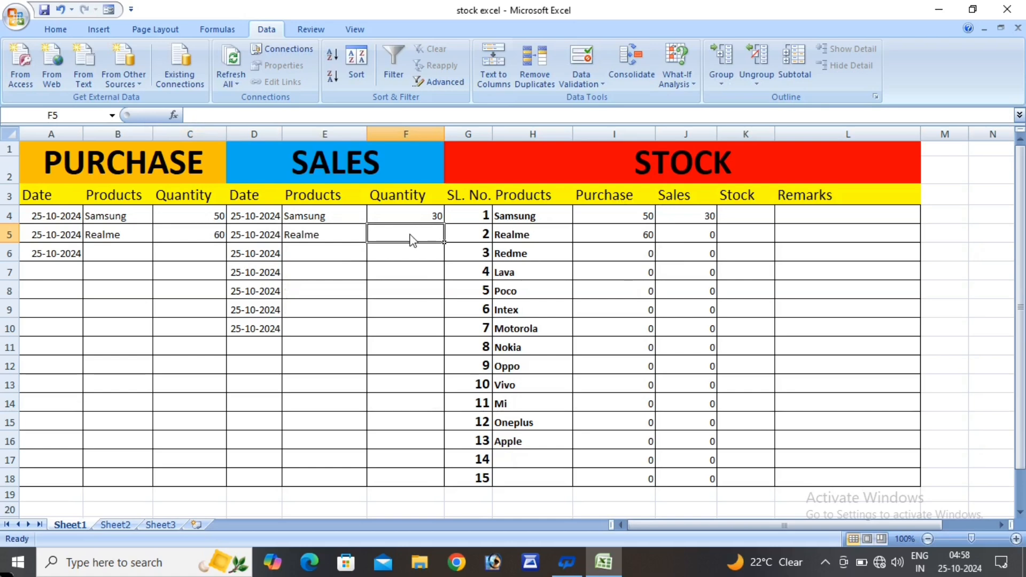
{"action": "type", "text": "50"}
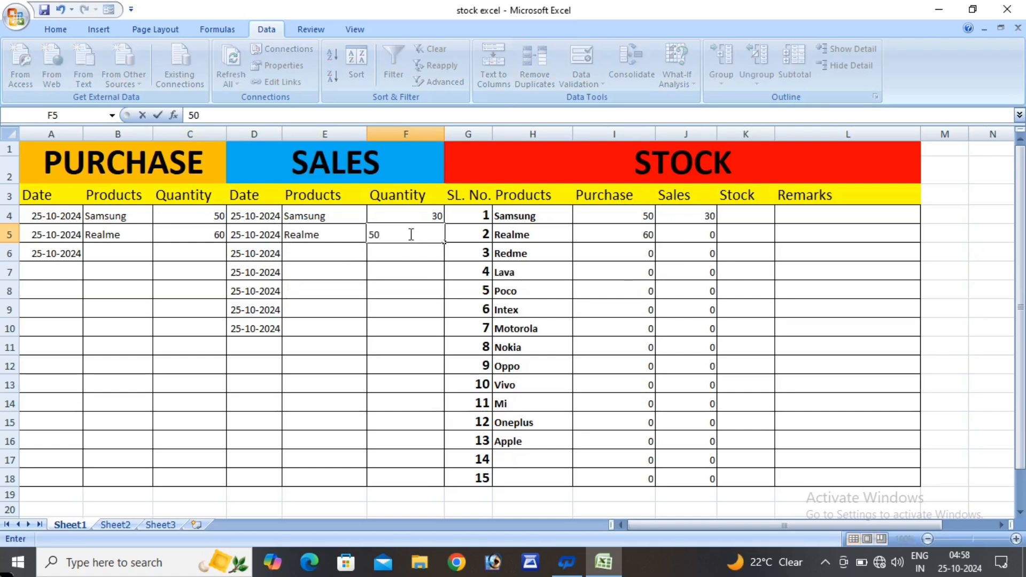
{"action": "left_click", "coordinate": [403, 256]}
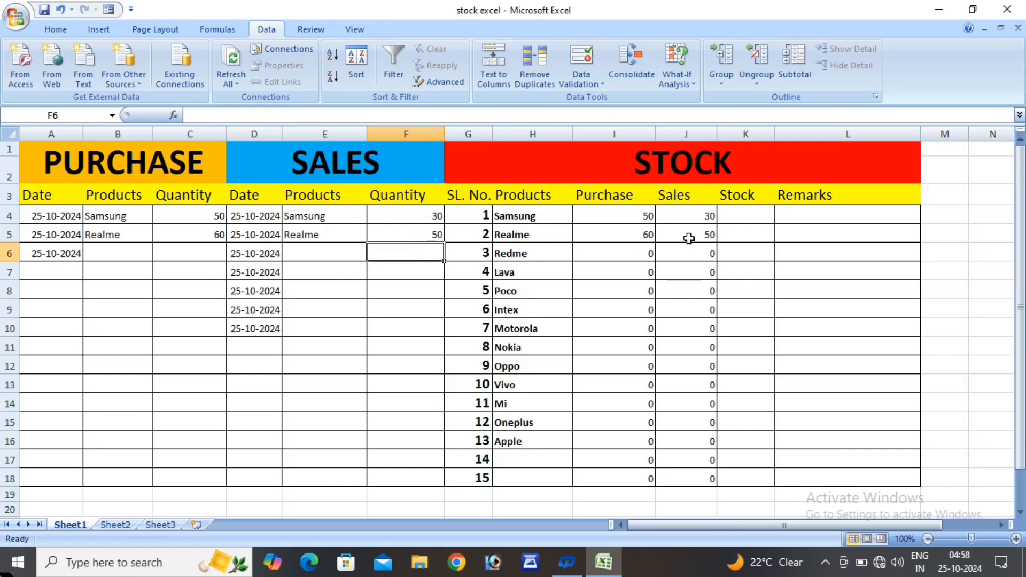
Fill the purchase date formula from A6 down to A11 and record a Lava purchase with quantity 30 in row 6.
{"action": "left_click", "coordinate": [54, 251]}
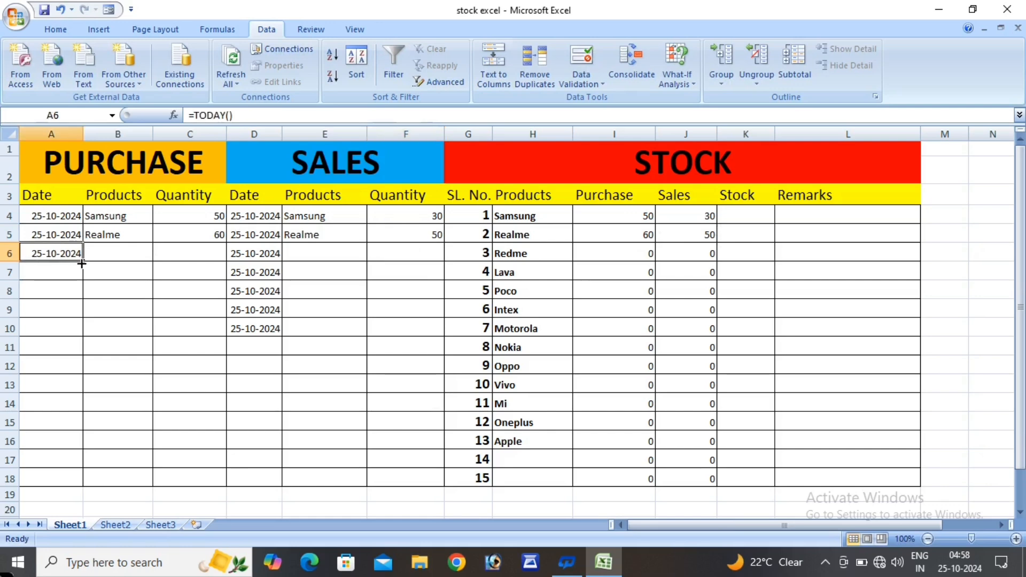
{"action": "left_click_drag", "start_coordinate": [82, 263], "coordinate": [64, 357]}
{"action": "left_click", "coordinate": [111, 255]}
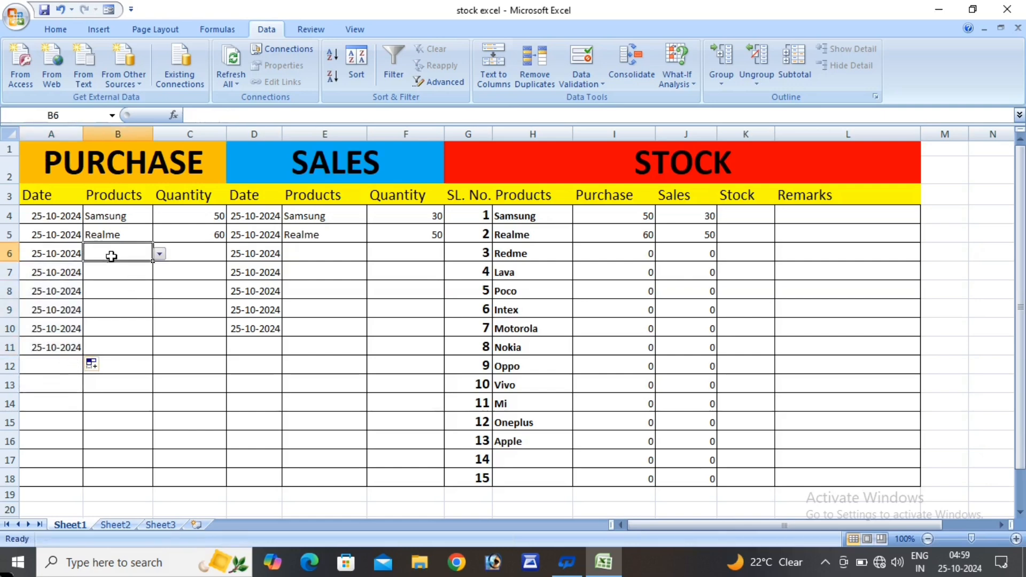
{"action": "left_click", "coordinate": [159, 254]}
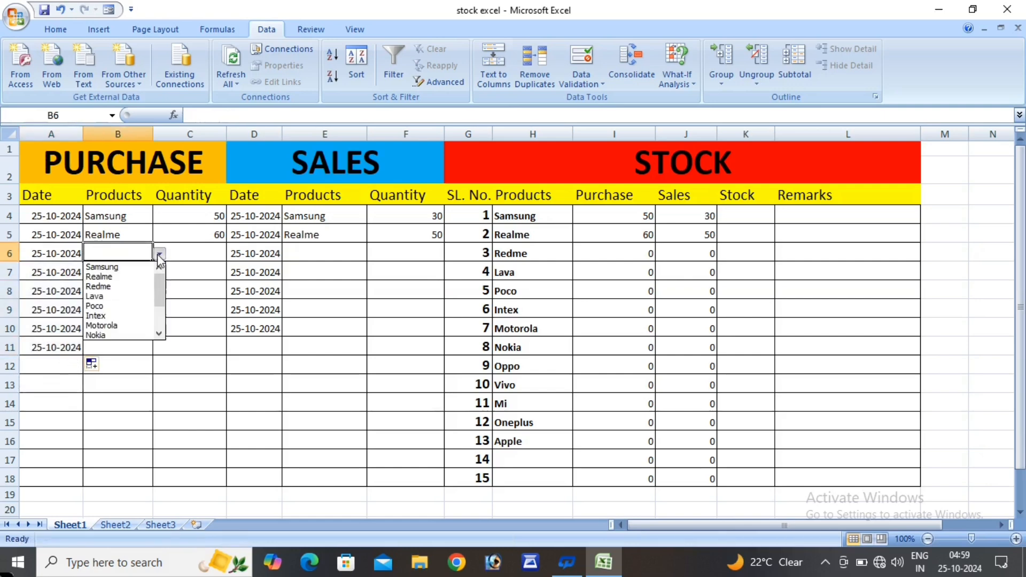
{"action": "left_click", "coordinate": [143, 297]}
{"action": "left_click", "coordinate": [200, 256]}
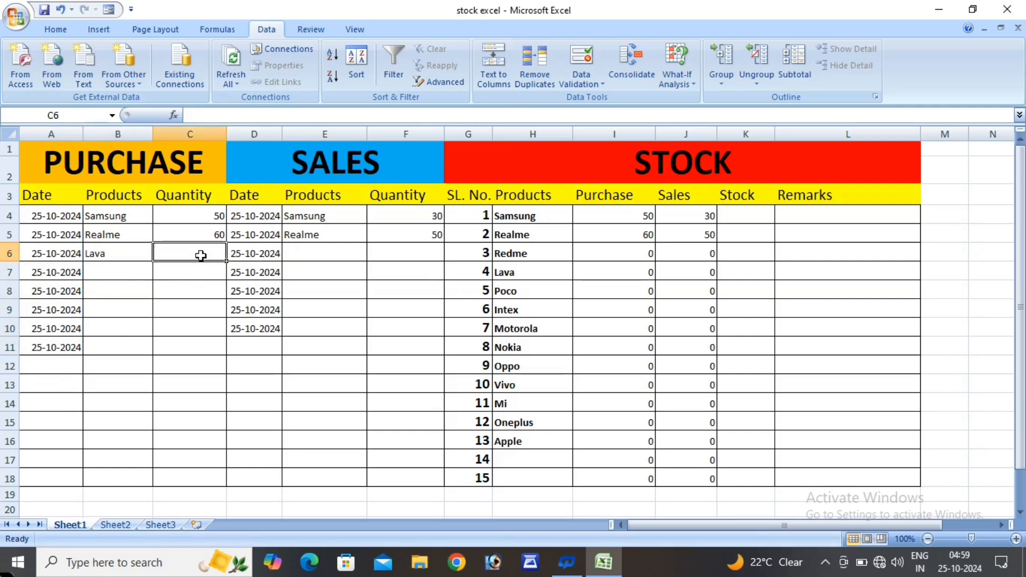
{"action": "type", "text": "30"}
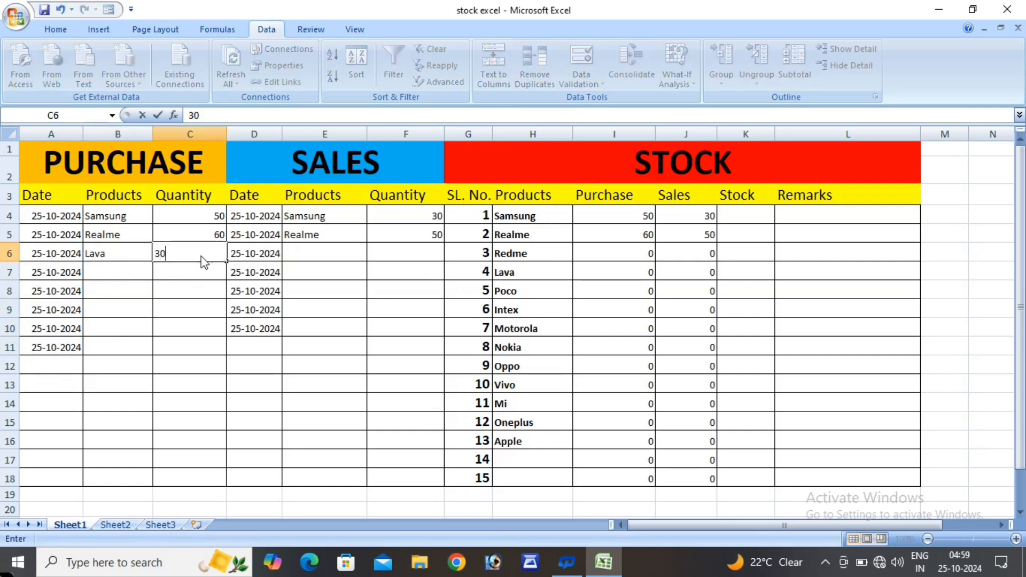
Record a sale in row 6 of the SALES table with product Lava and quantity 25.
{"action": "left_click", "coordinate": [307, 253]}
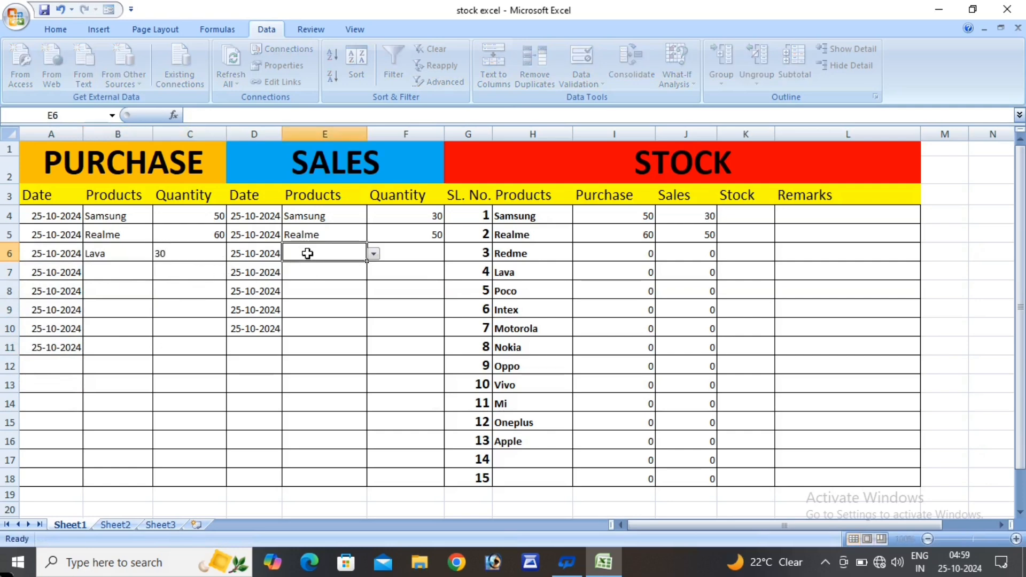
{"action": "left_click", "coordinate": [373, 254]}
{"action": "left_click", "coordinate": [359, 299]}
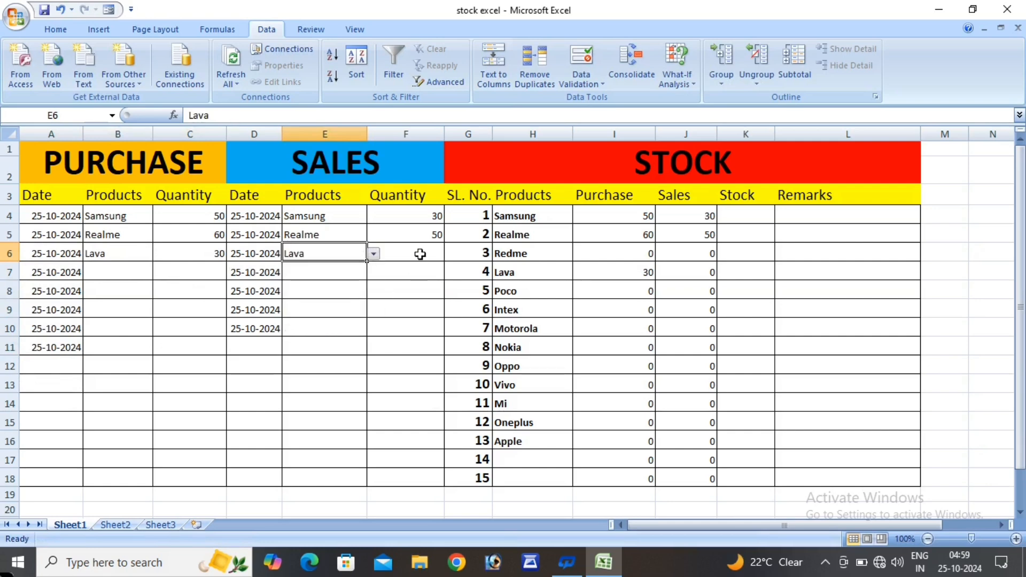
{"action": "left_click", "coordinate": [420, 254]}
{"action": "type", "text": "25"}
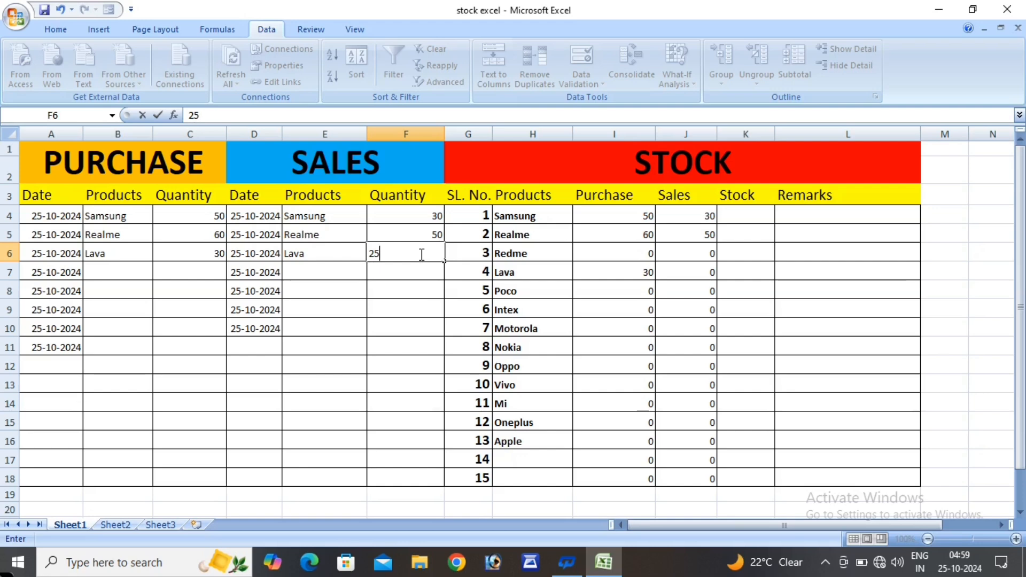
{"action": "left_click", "coordinate": [355, 293]}
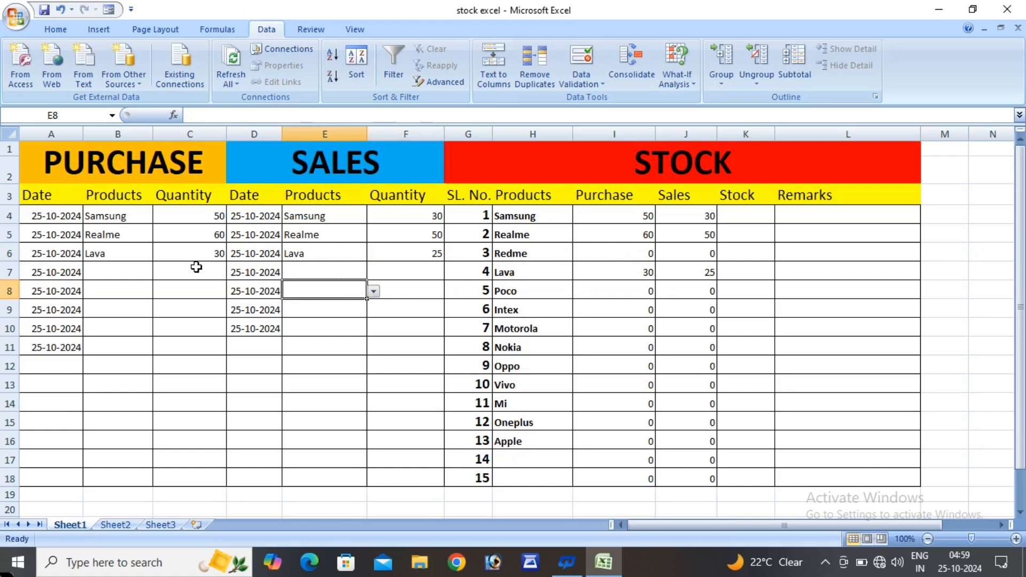
Record a purchase in row 7 of the PURCHASE table with product Redme and quantity 100.
{"action": "left_click", "coordinate": [130, 273]}
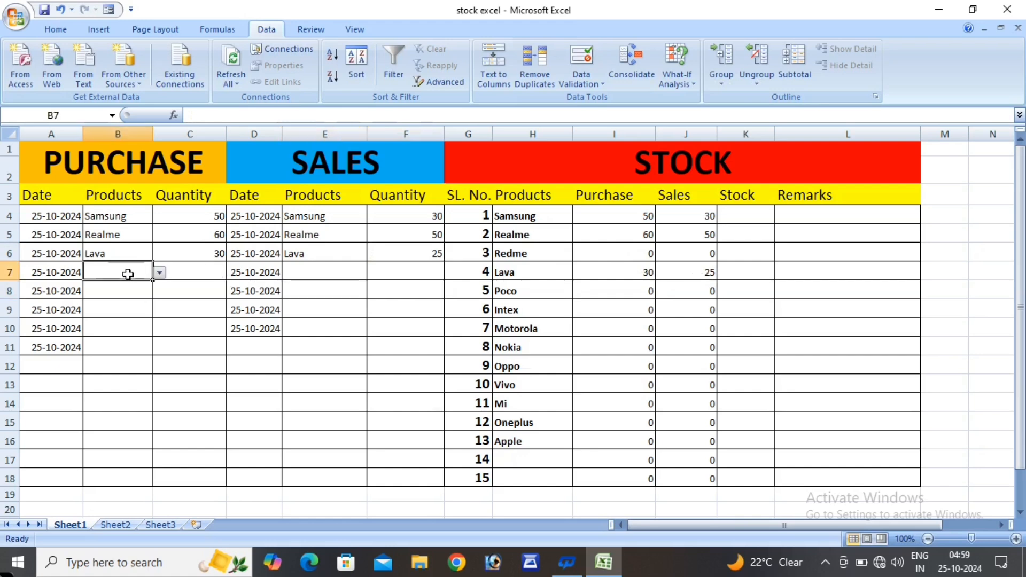
{"action": "left_click", "coordinate": [160, 274]}
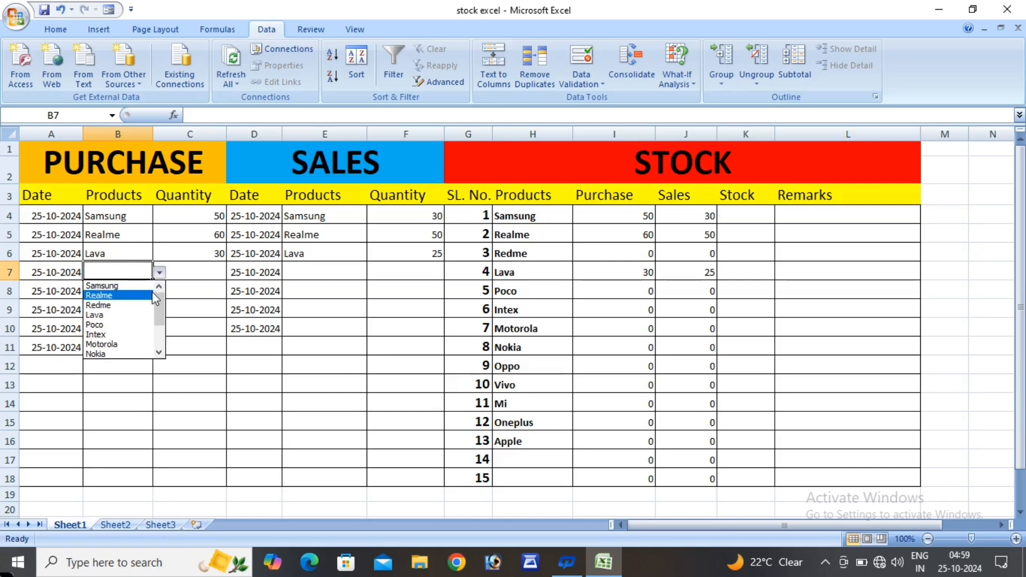
{"action": "left_click", "coordinate": [101, 305]}
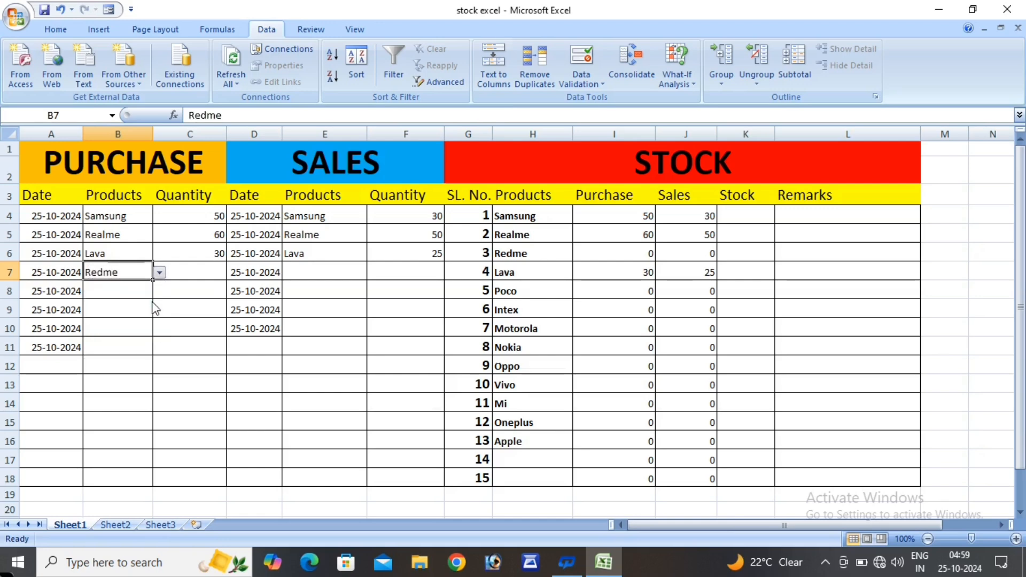
{"action": "left_click", "coordinate": [198, 277]}
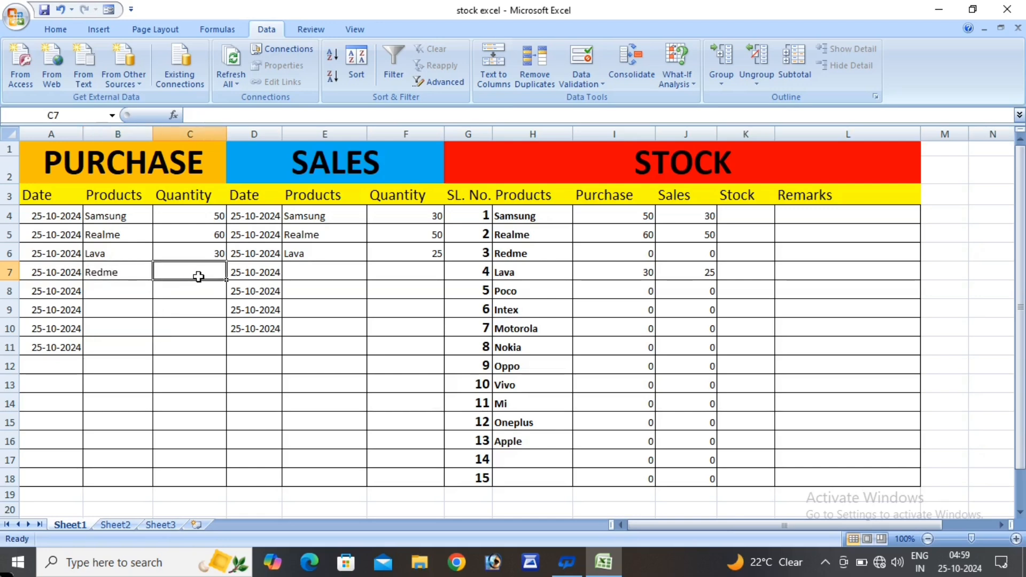
{"action": "type", "text": "100"}
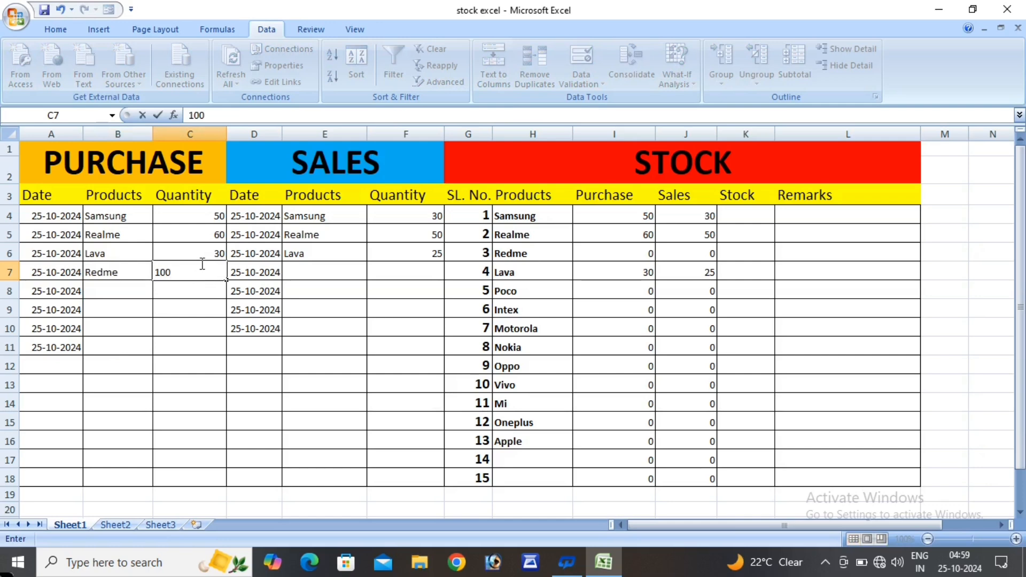
Record a sale in row 7 of the SALES table with product Redme and quantity 50.
{"action": "left_click", "coordinate": [313, 275]}
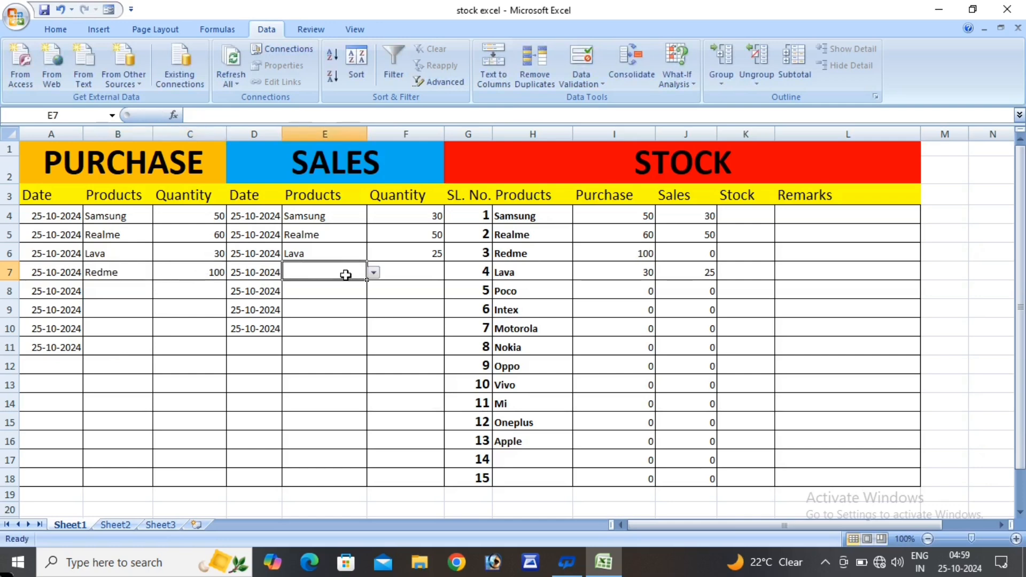
{"action": "left_click", "coordinate": [374, 273]}
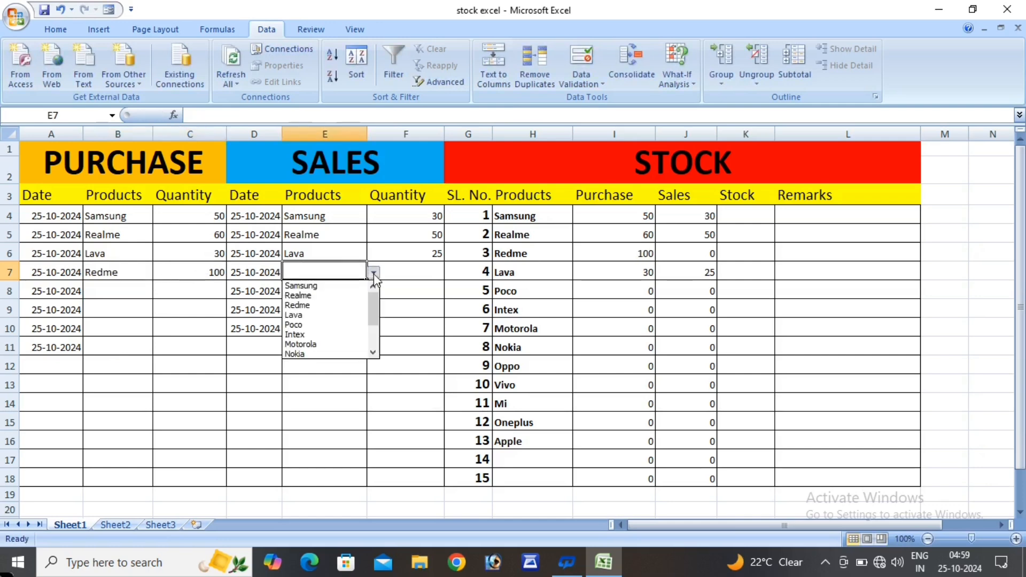
{"action": "left_click", "coordinate": [355, 305]}
{"action": "left_click", "coordinate": [408, 274]}
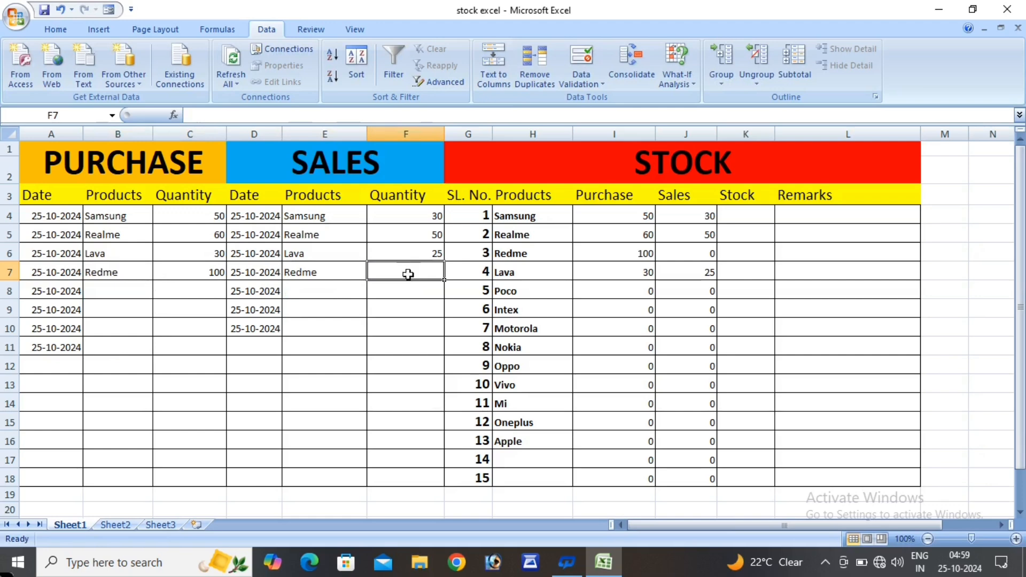
{"action": "type", "text": "50"}
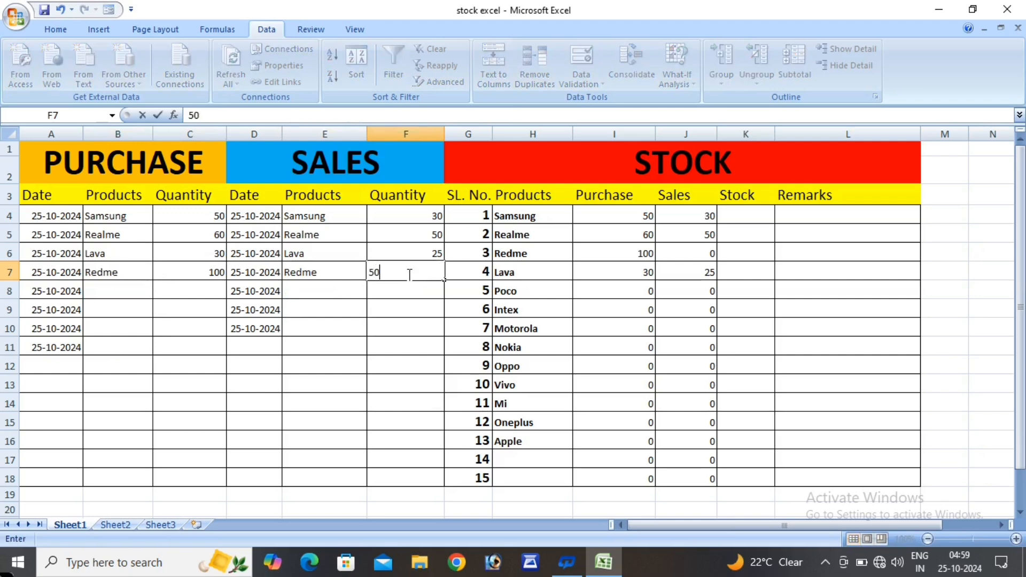
{"action": "key", "text": "Return"}
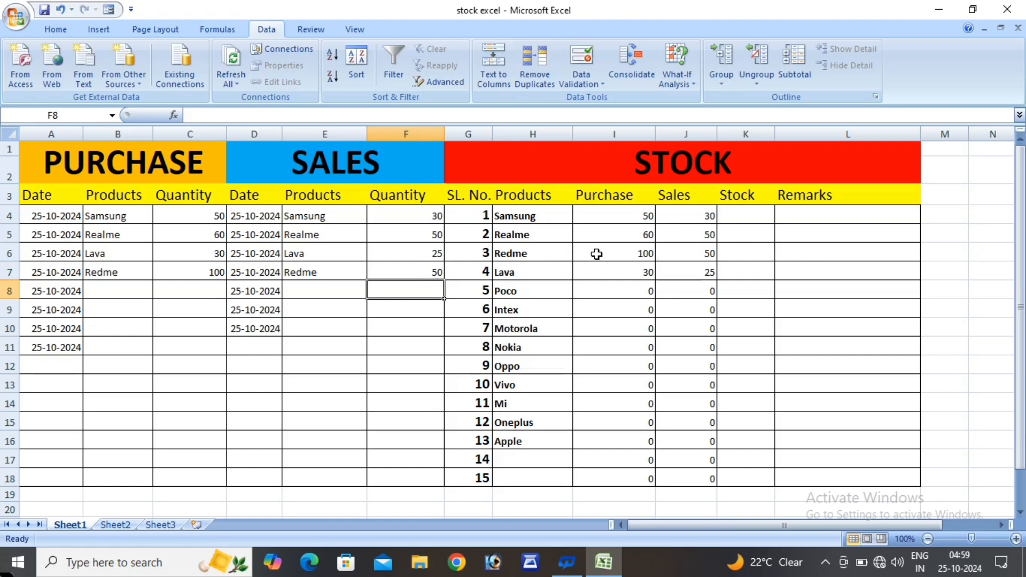
Record a purchase in row 8 of the PURCHASE table with product Poco and quantity 30.
{"action": "left_click", "coordinate": [112, 292]}
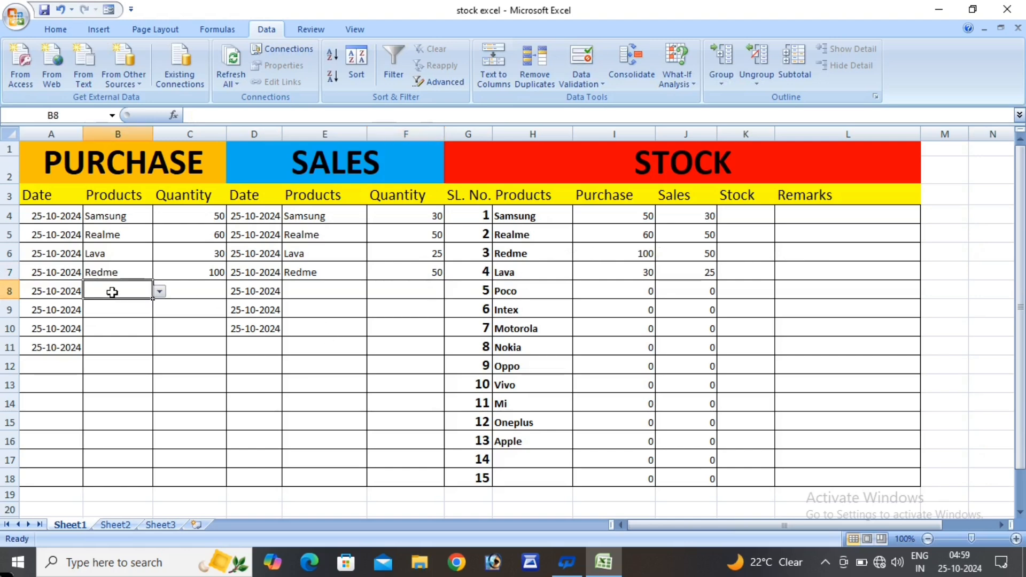
{"action": "left_click", "coordinate": [159, 292]}
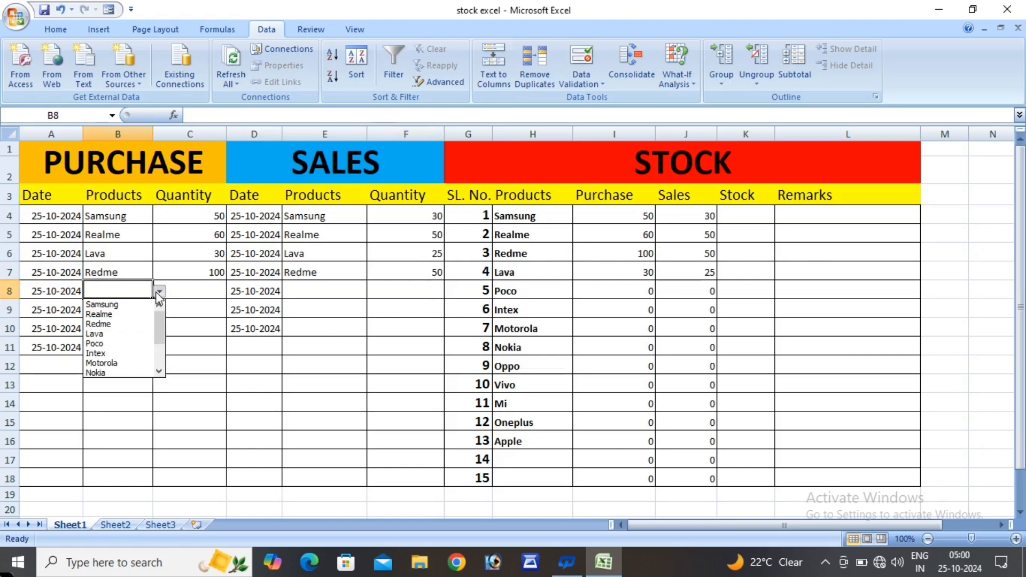
{"action": "left_click", "coordinate": [142, 344]}
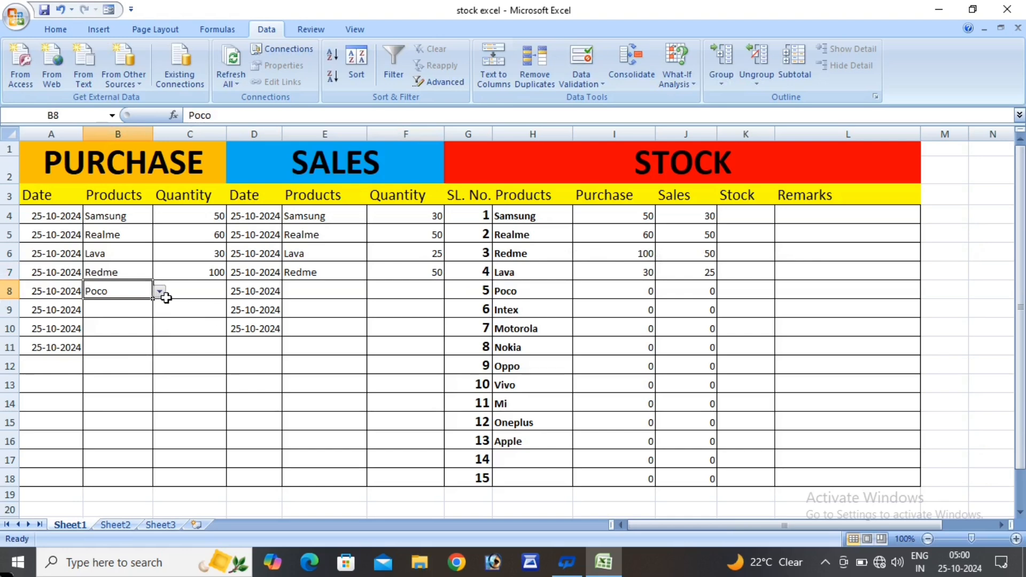
{"action": "left_click", "coordinate": [181, 291]}
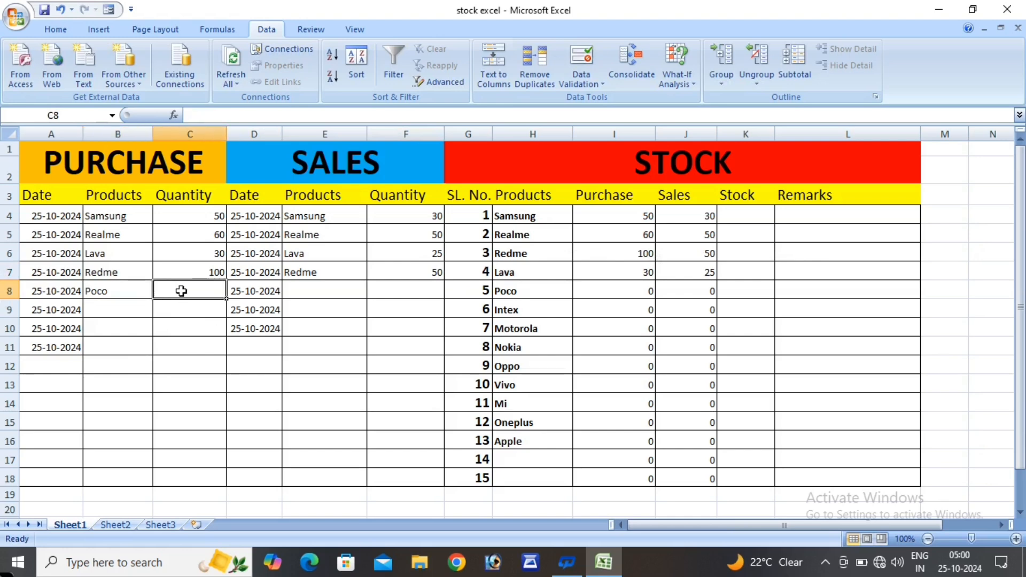
{"action": "type", "text": "30"}
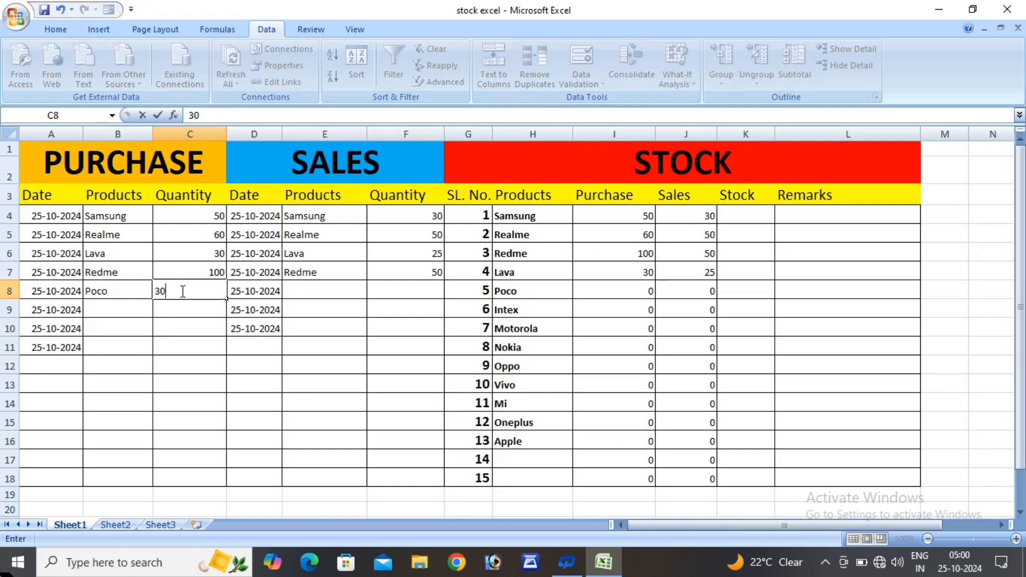
Record a sale in row 8 of the SALES table with product Poco and quantity 30.
{"action": "left_click", "coordinate": [300, 291]}
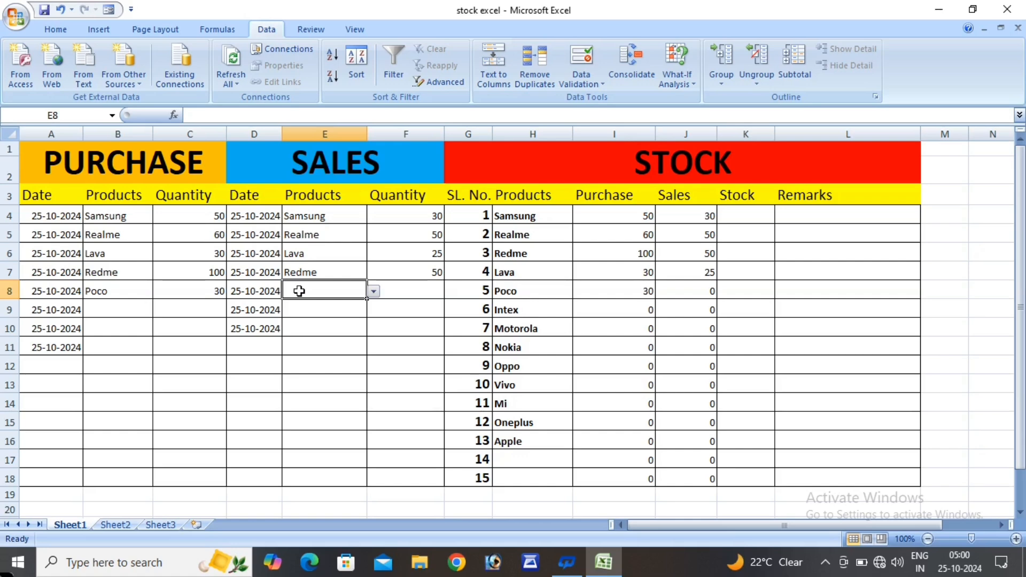
{"action": "left_click", "coordinate": [373, 292]}
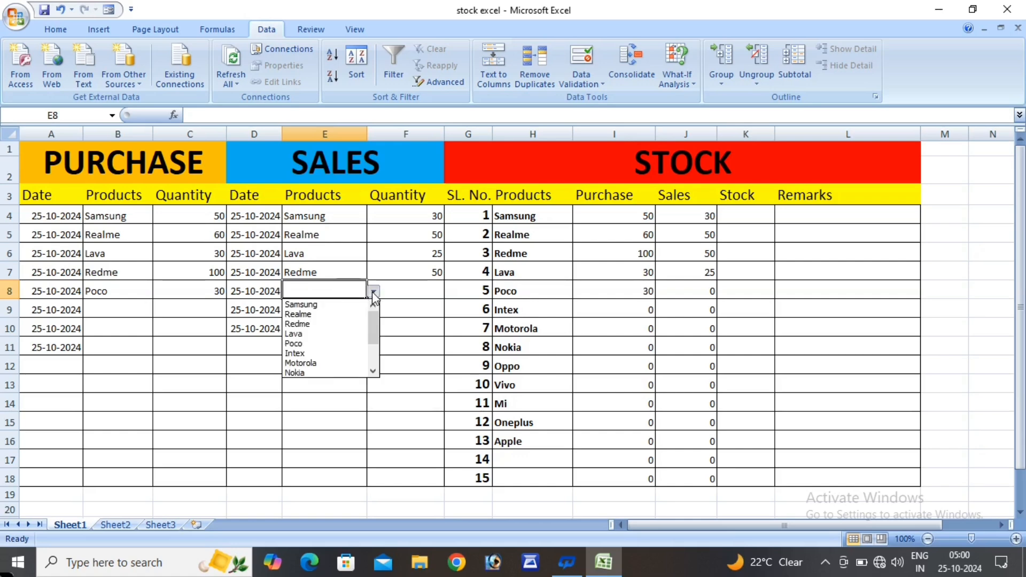
{"action": "left_click", "coordinate": [332, 345]}
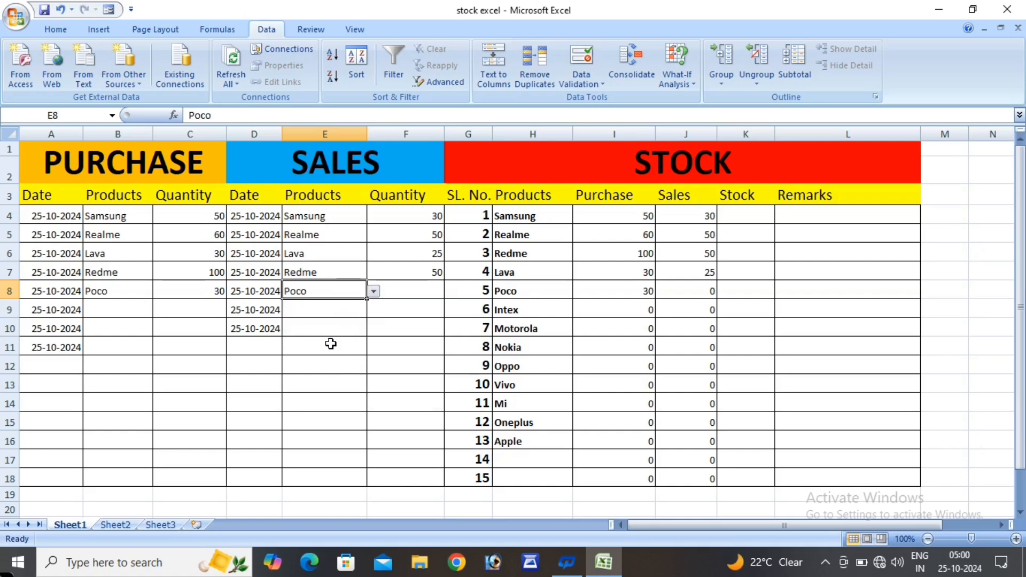
{"action": "left_click", "coordinate": [411, 290]}
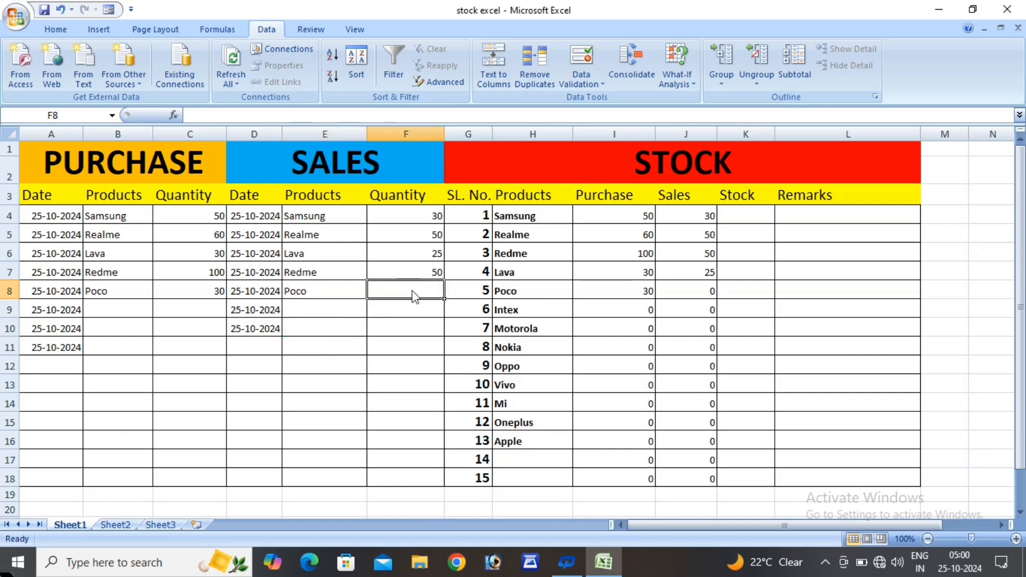
{"action": "type", "text": "30"}
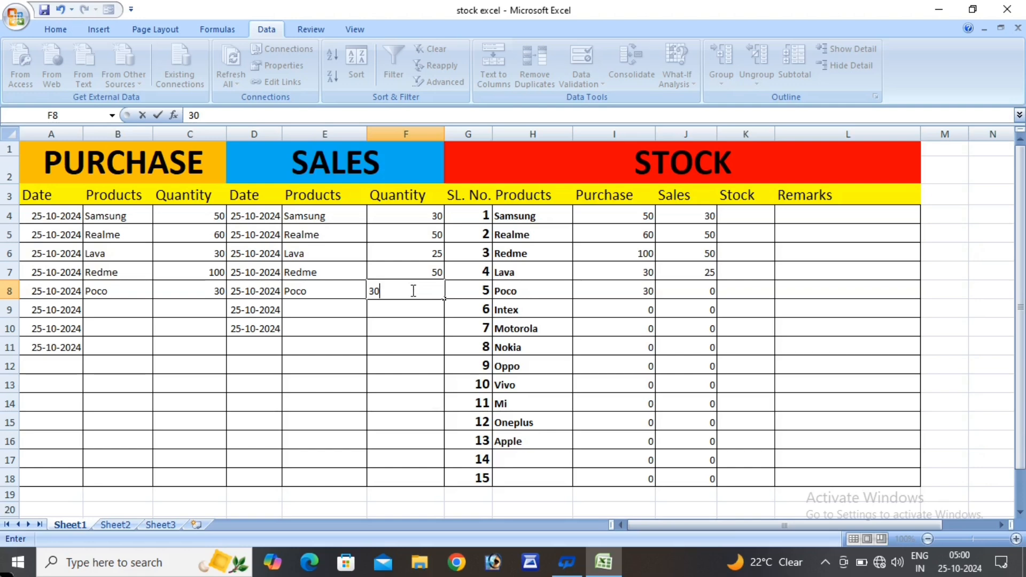
{"action": "left_click", "coordinate": [411, 312]}
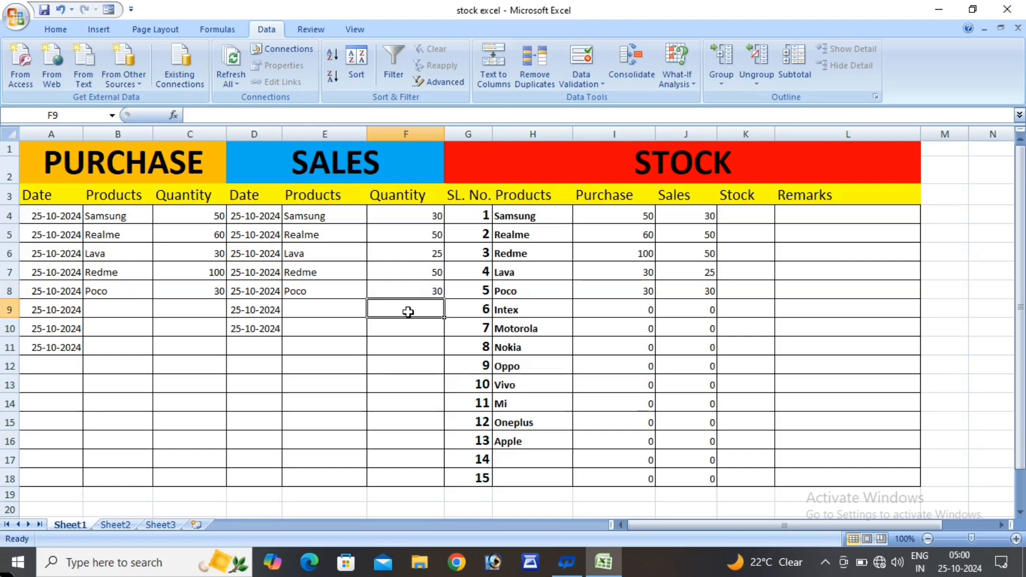
Record a purchase in row 9 of the PURCHASE table with product Nokia and quantity 70.
{"action": "left_click", "coordinate": [191, 311]}
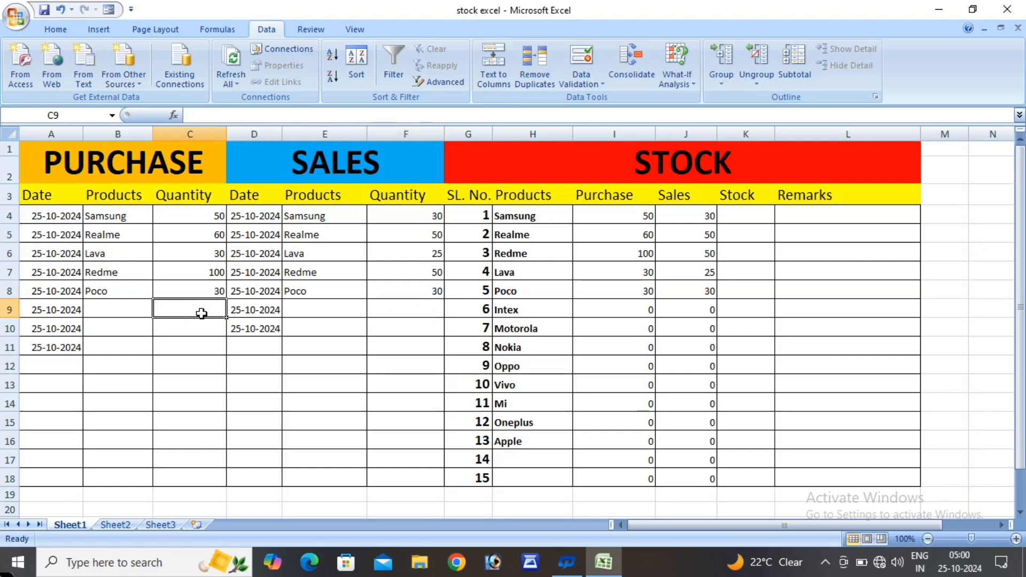
{"action": "left_click", "coordinate": [123, 309]}
{"action": "left_click", "coordinate": [159, 310]}
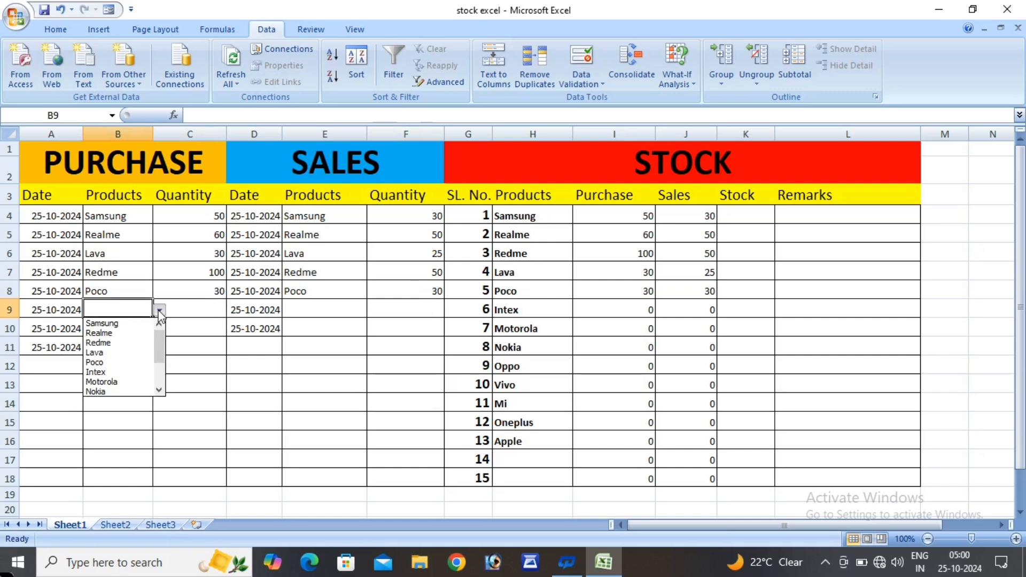
{"action": "left_click", "coordinate": [142, 393]}
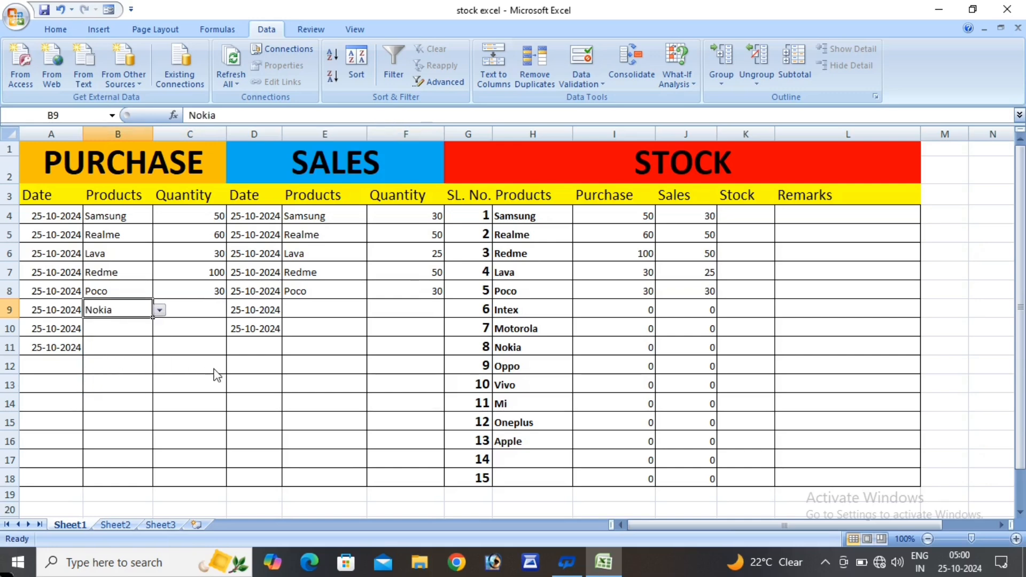
{"action": "left_click", "coordinate": [207, 314]}
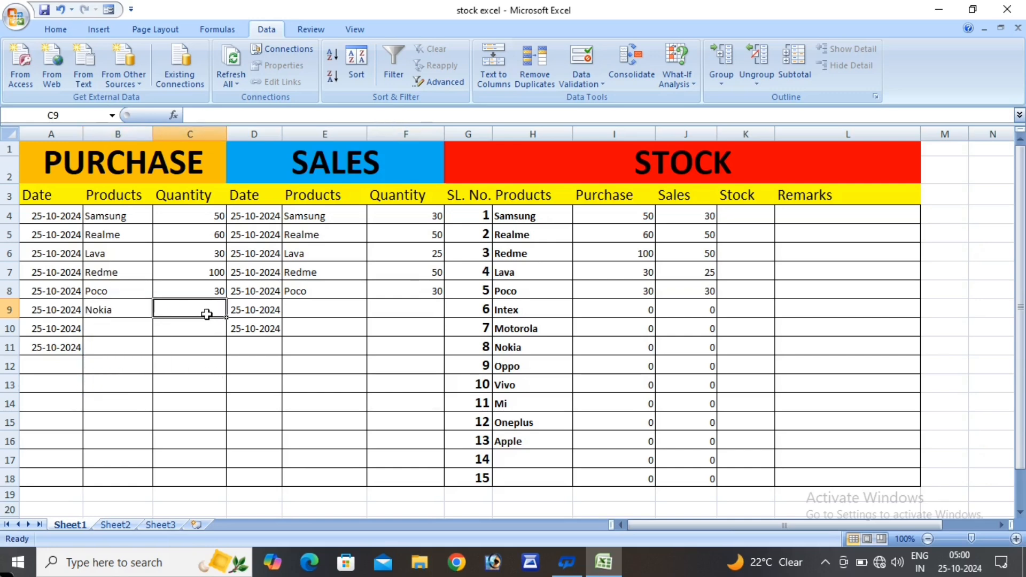
{"action": "type", "text": "70"}
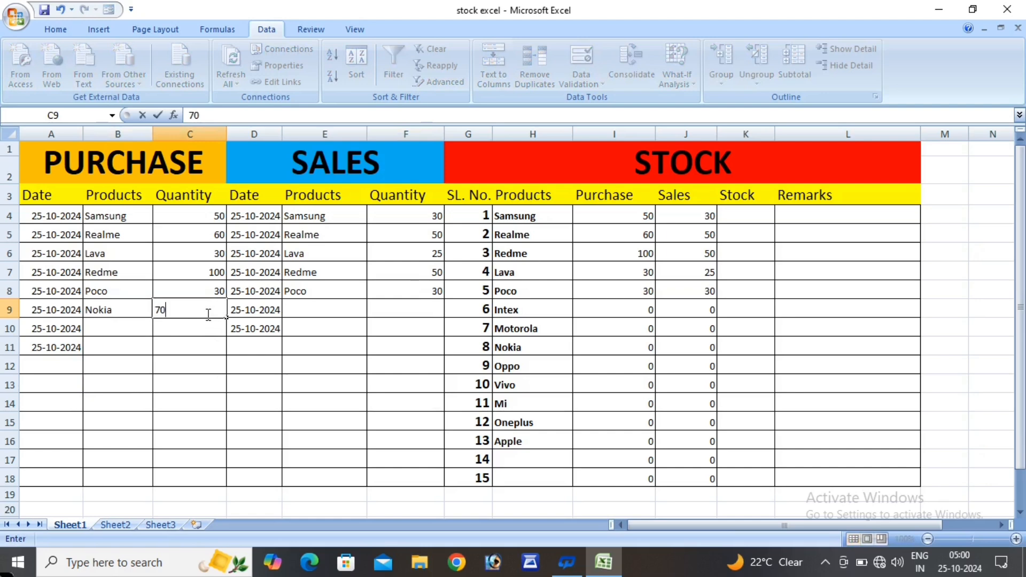
Record a sale in row 9 of the SALES table with product Nokia and quantity 40.
{"action": "left_click", "coordinate": [345, 310]}
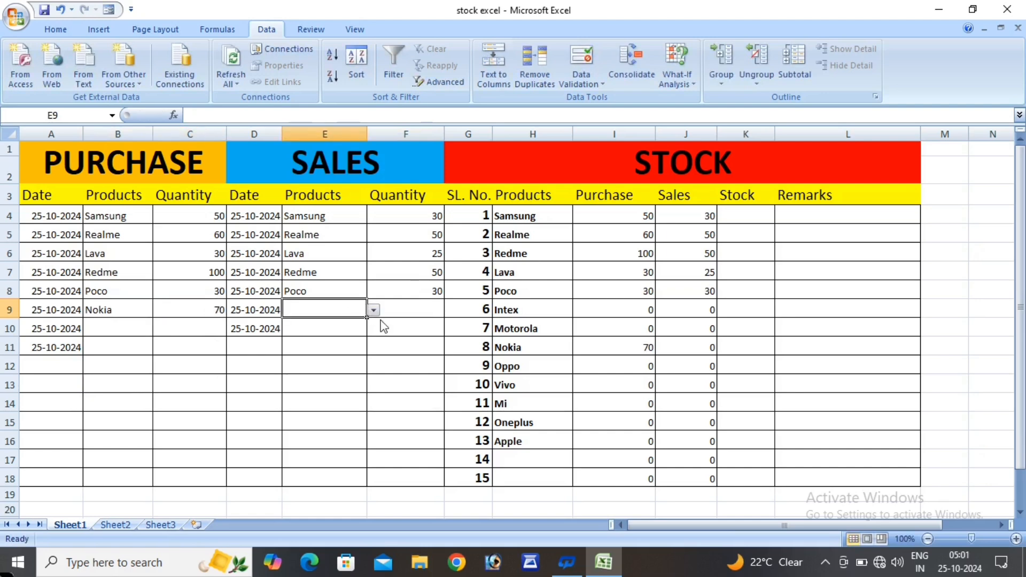
{"action": "left_click", "coordinate": [374, 311]}
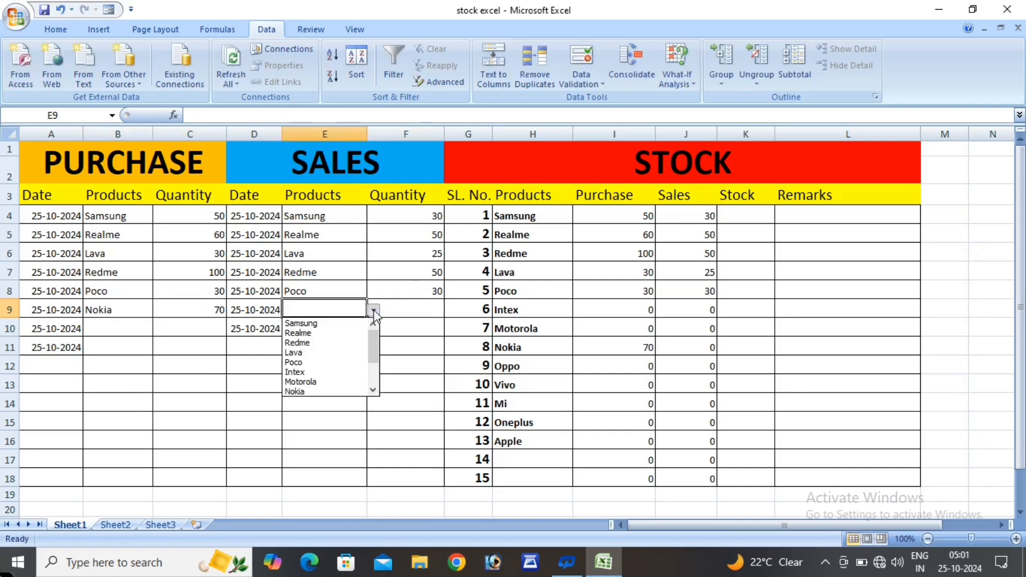
{"action": "left_click", "coordinate": [347, 390]}
{"action": "left_click", "coordinate": [421, 310]}
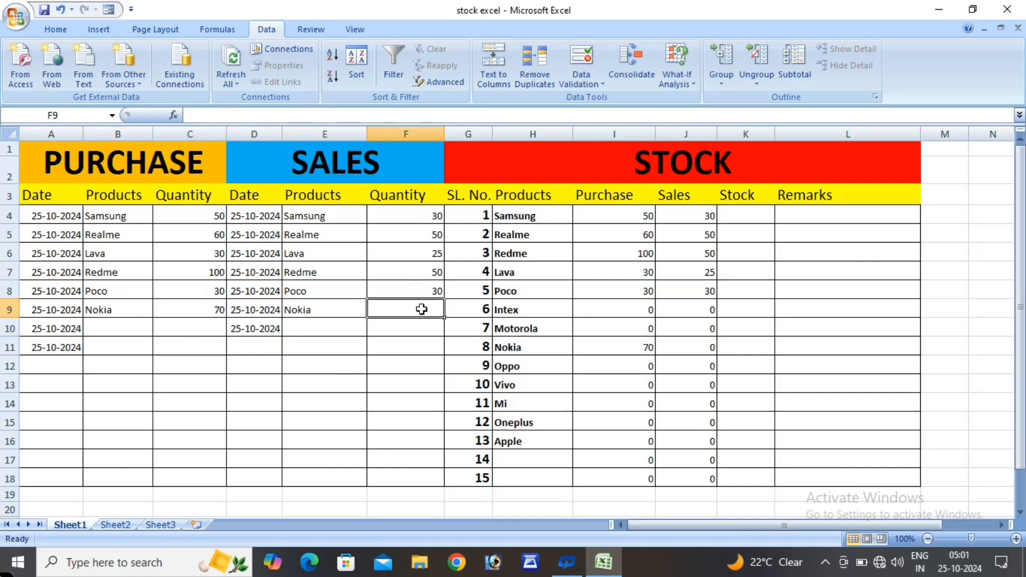
{"action": "type", "text": "40"}
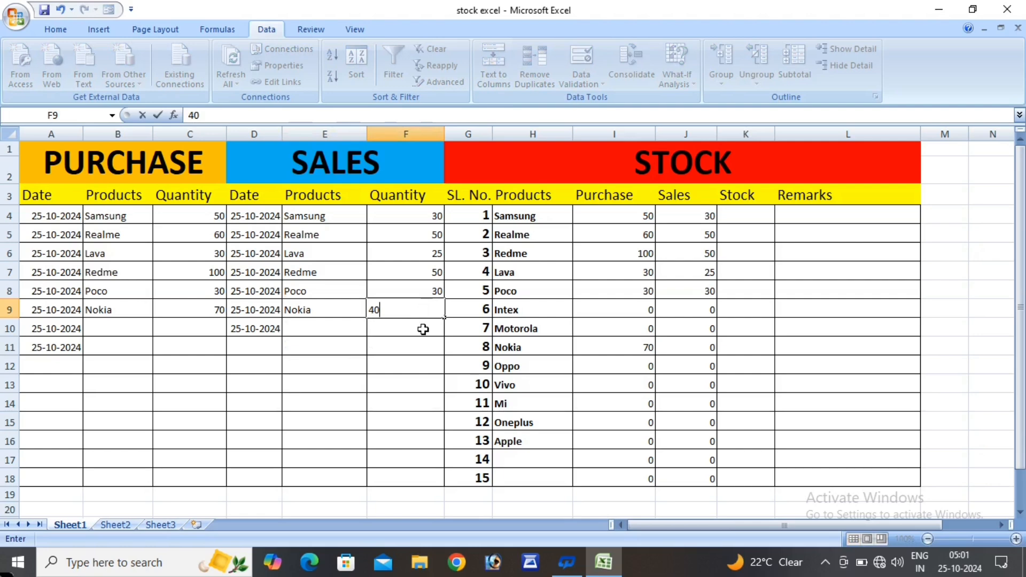
{"action": "key", "text": "Return"}
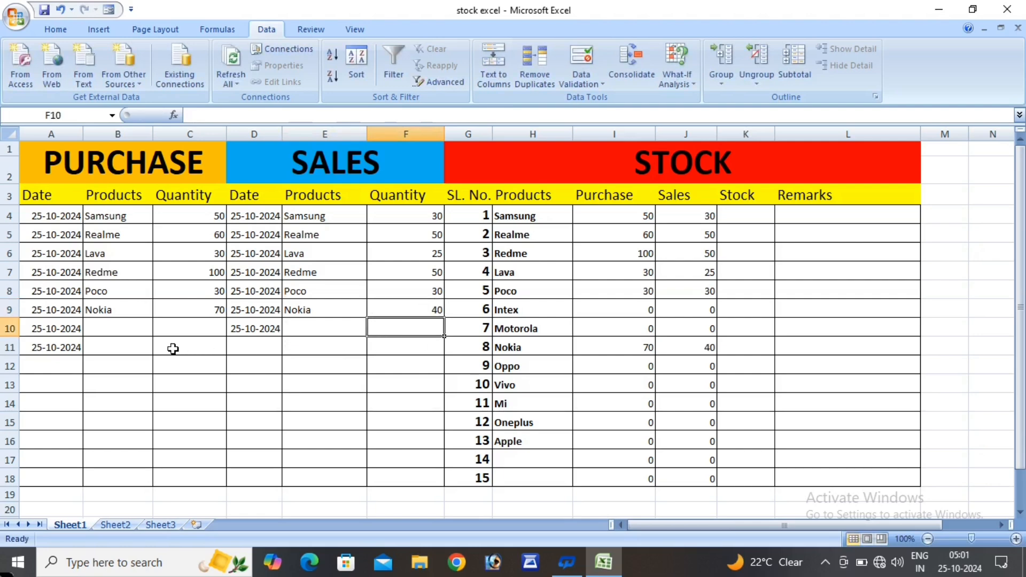
Record a purchase in row 10 of the PURCHASE table with product Intex and quantity 80.
{"action": "left_click", "coordinate": [110, 327]}
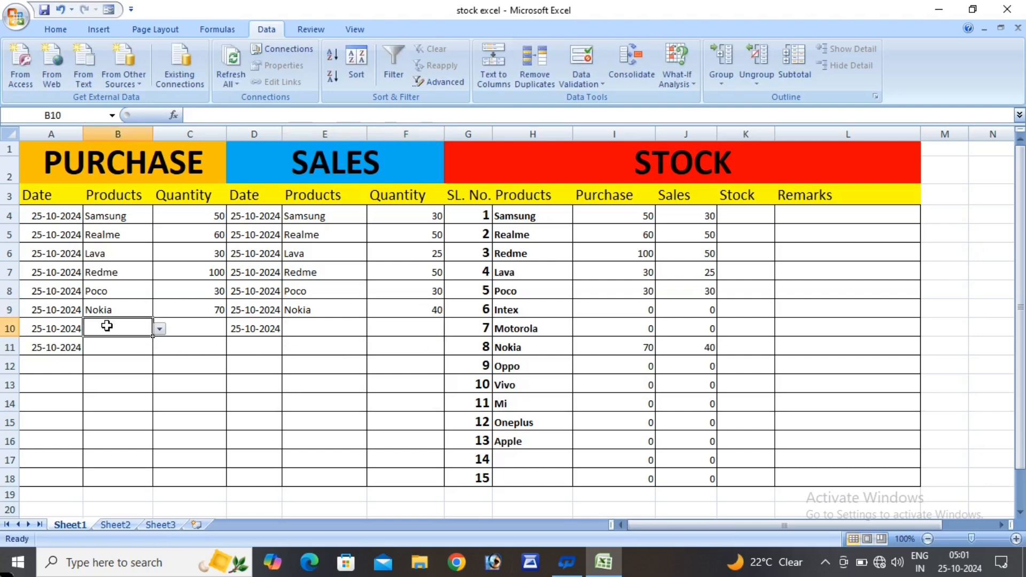
{"action": "left_click", "coordinate": [160, 328]}
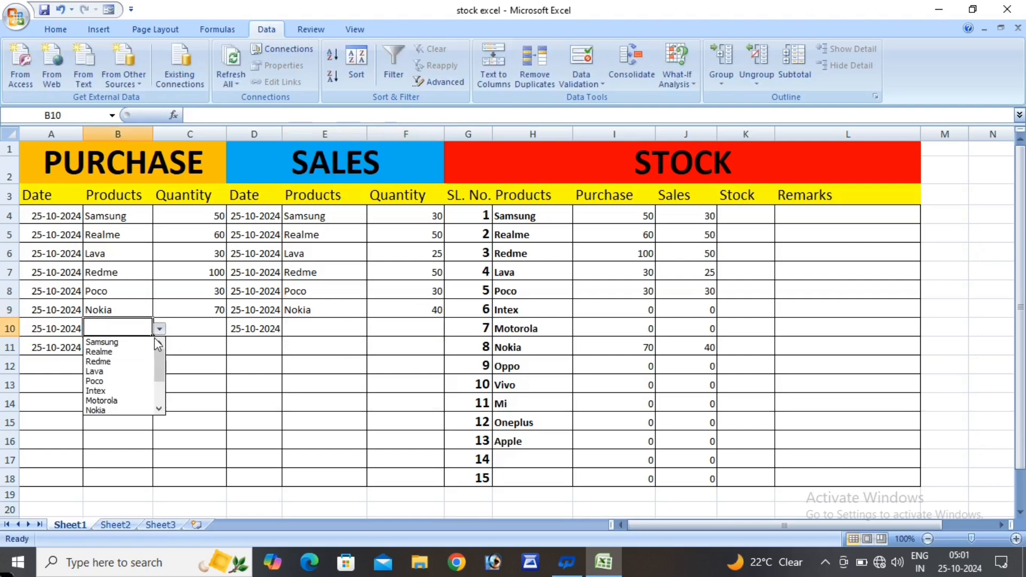
{"action": "left_click", "coordinate": [145, 393]}
{"action": "left_click", "coordinate": [206, 327]}
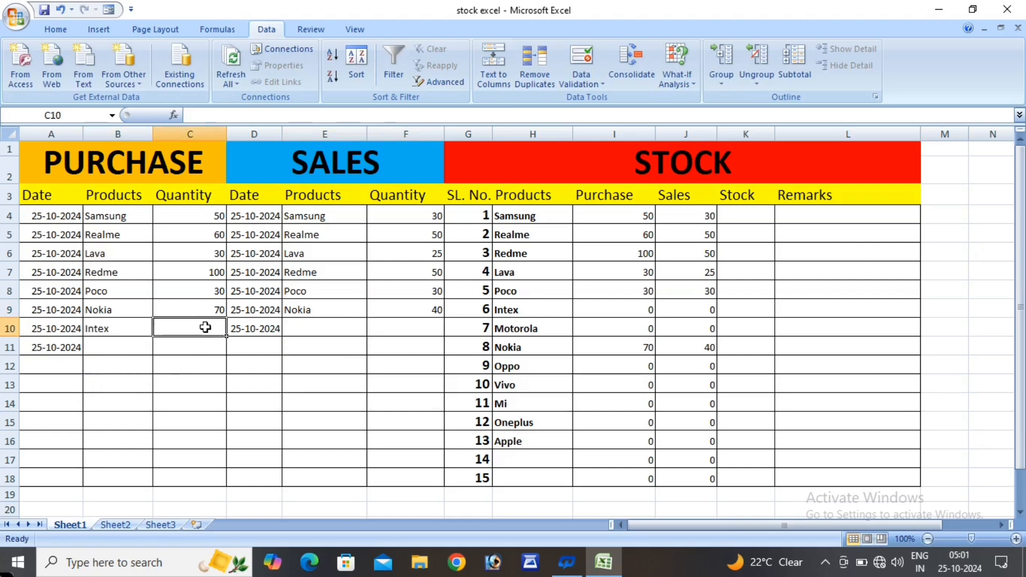
{"action": "type", "text": "80"}
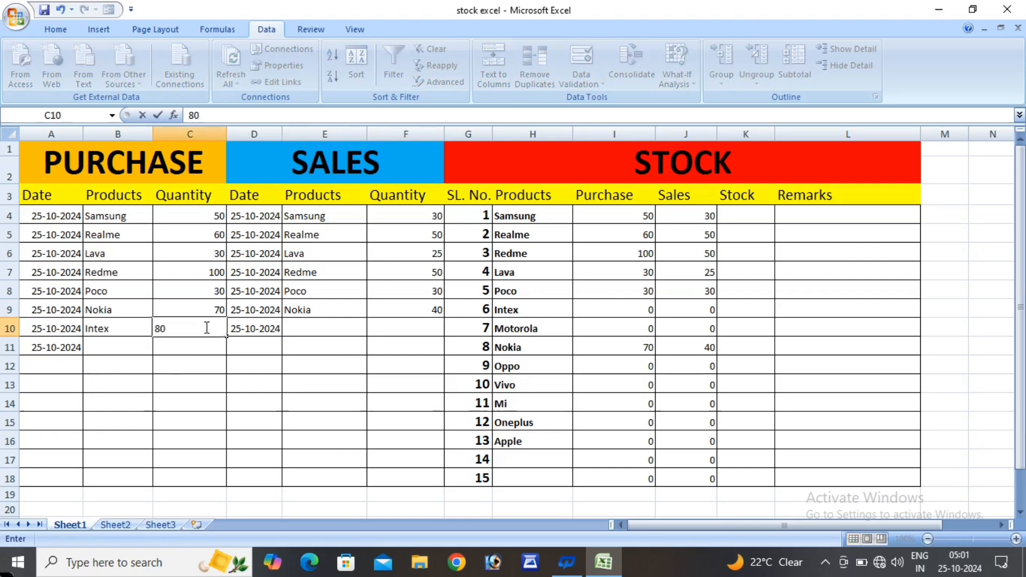
Record a sale in row 10 of the SALES table with product Intex and quantity 70.
{"action": "left_click", "coordinate": [305, 330]}
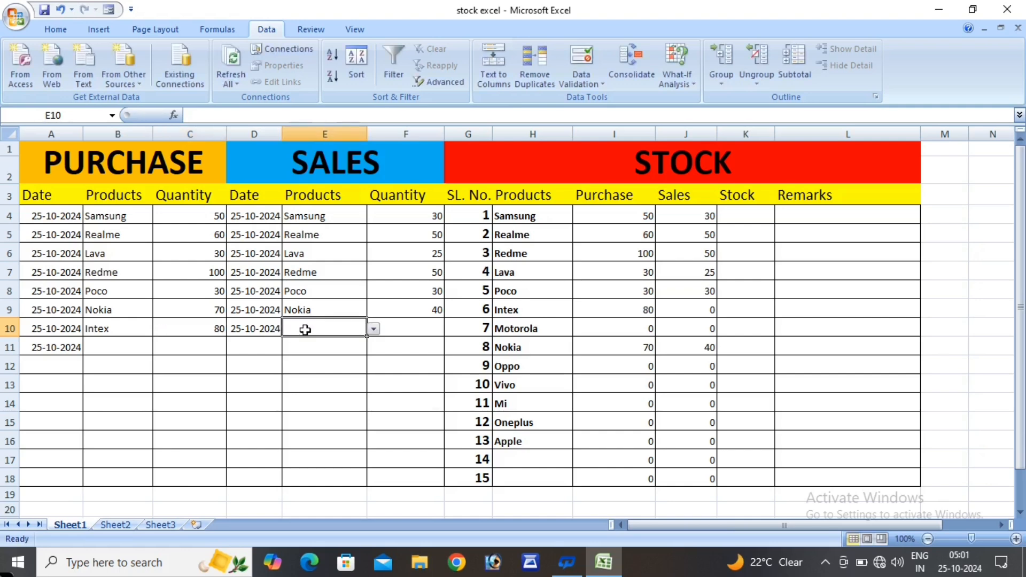
{"action": "left_click", "coordinate": [373, 329]}
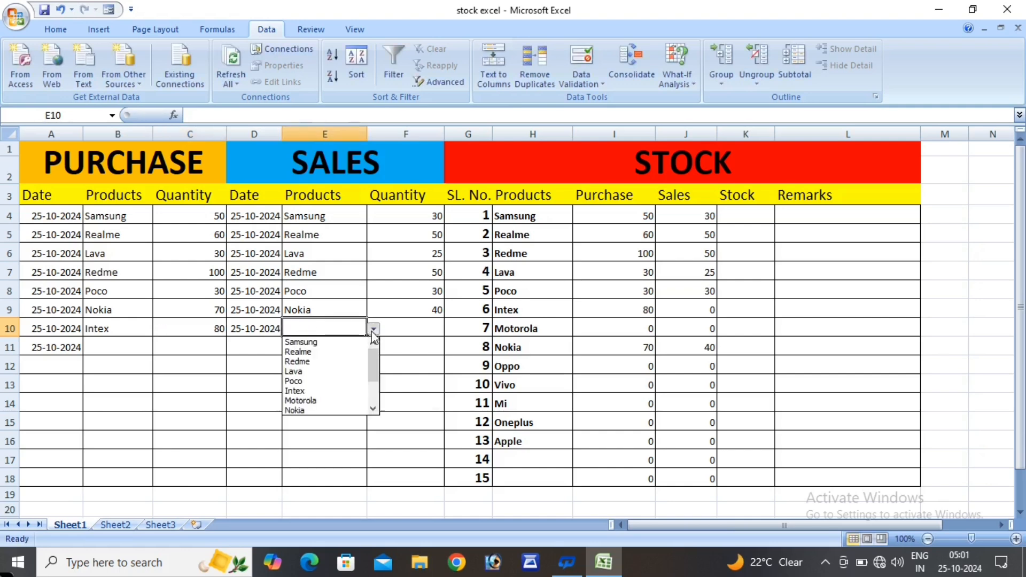
{"action": "left_click", "coordinate": [346, 393]}
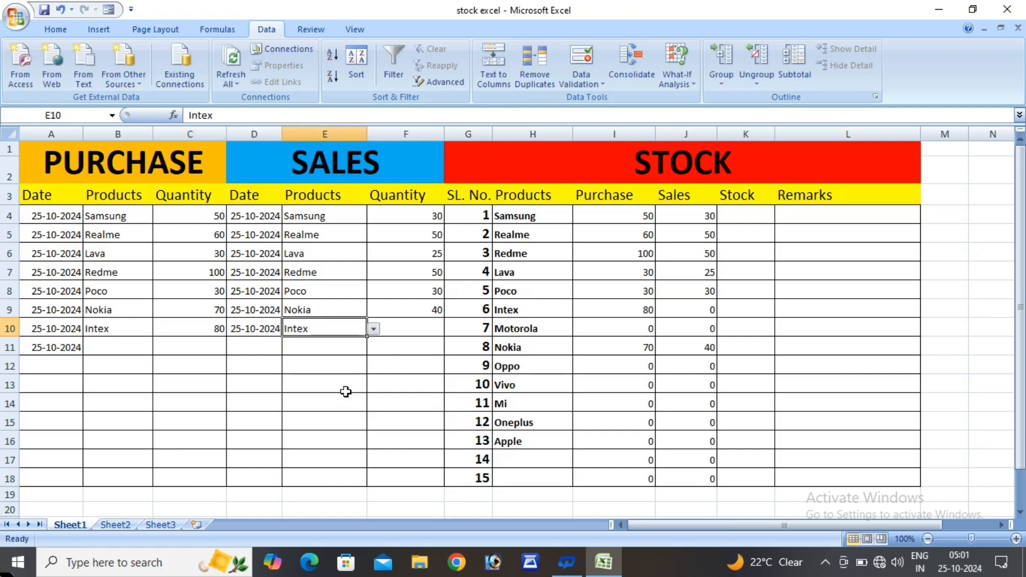
{"action": "left_click", "coordinate": [410, 331]}
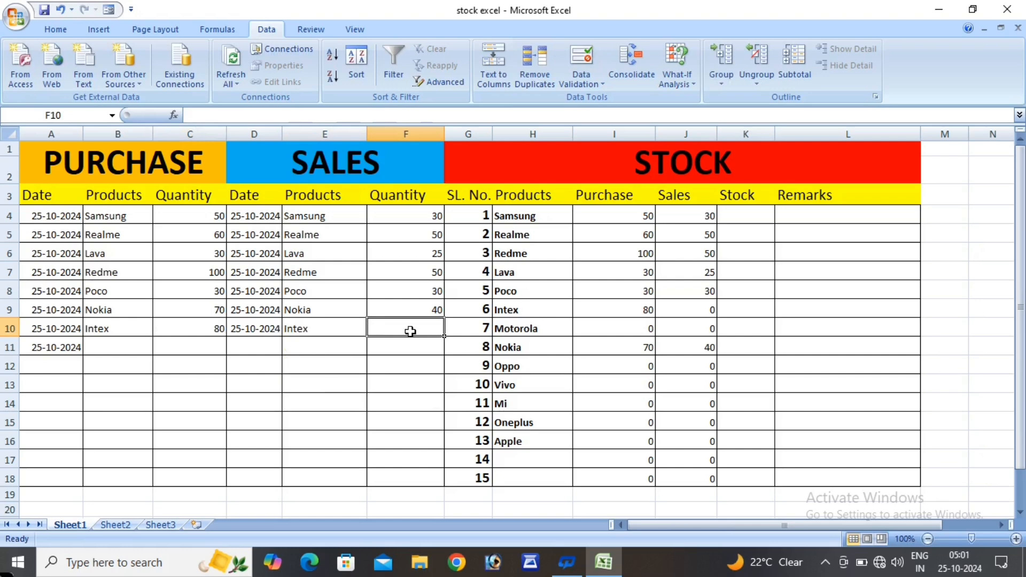
{"action": "type", "text": "70"}
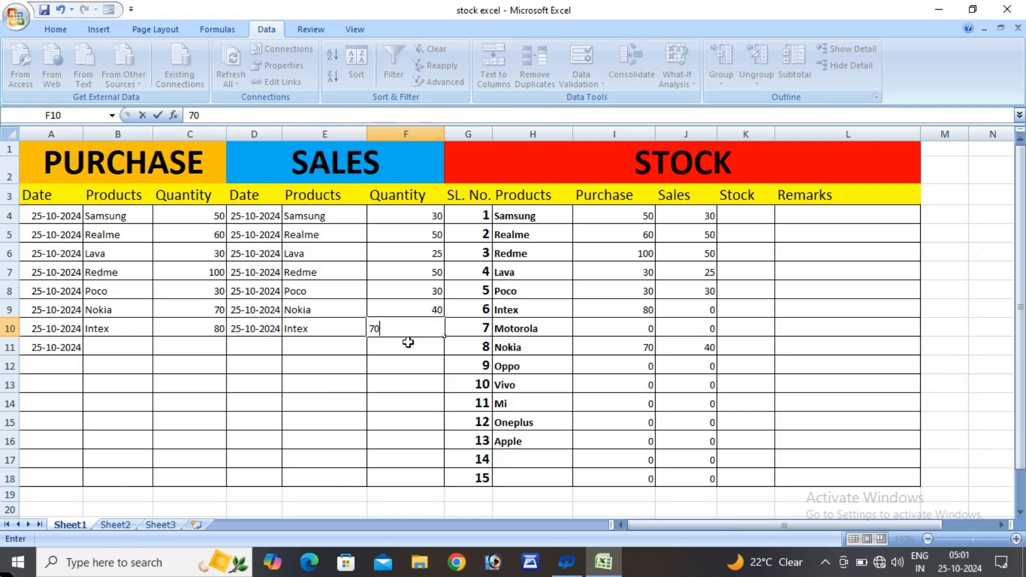
{"action": "key", "text": "Return"}
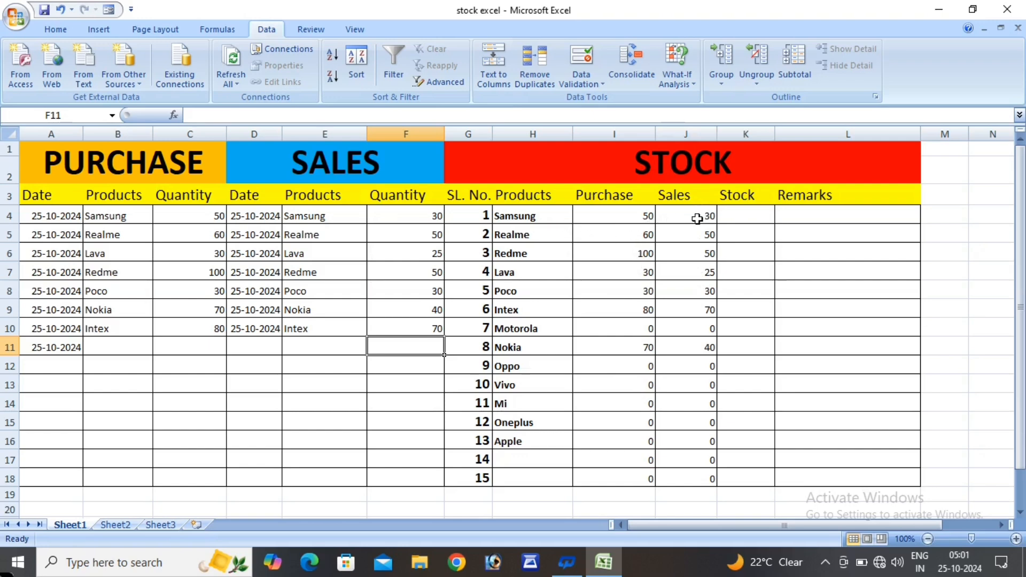
Enter the formula =I4-J4 in Stock cell K4 to subtract Samsung's sales from its purchases.
{"action": "left_click", "coordinate": [740, 219]}
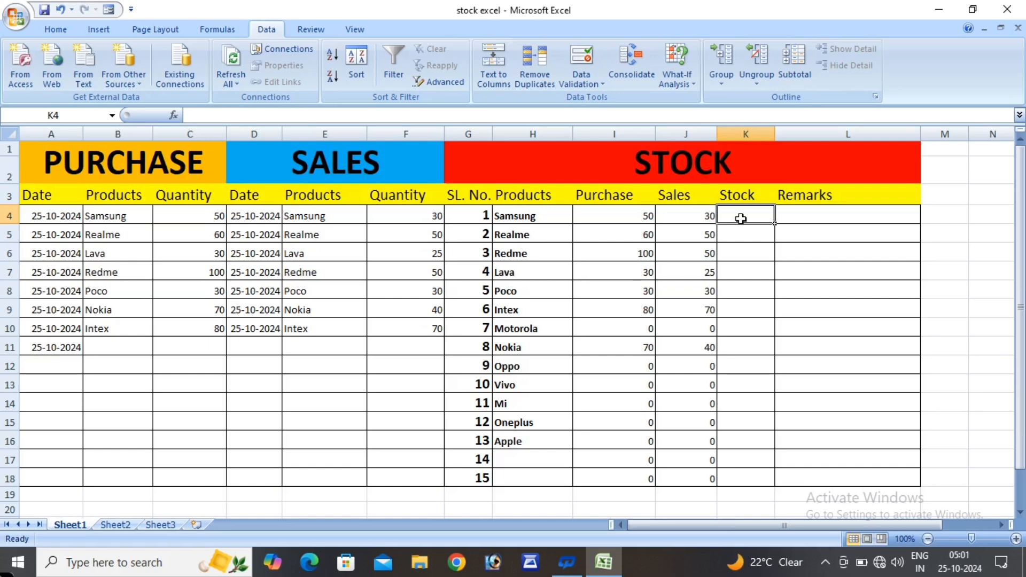
{"action": "type", "text": "="}
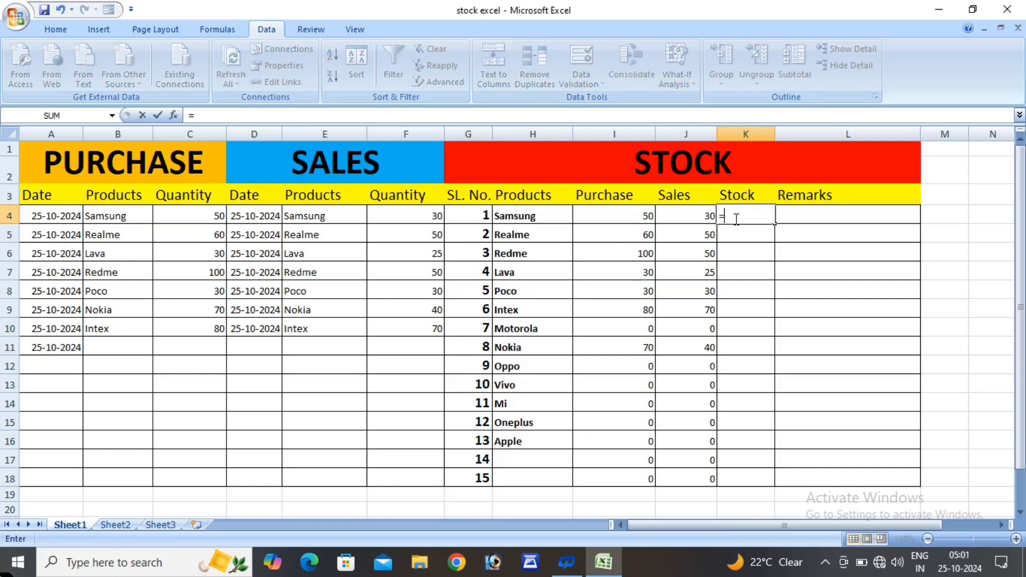
{"action": "left_click", "coordinate": [632, 215]}
{"action": "type", "text": "-"}
{"action": "left_click", "coordinate": [687, 213]}
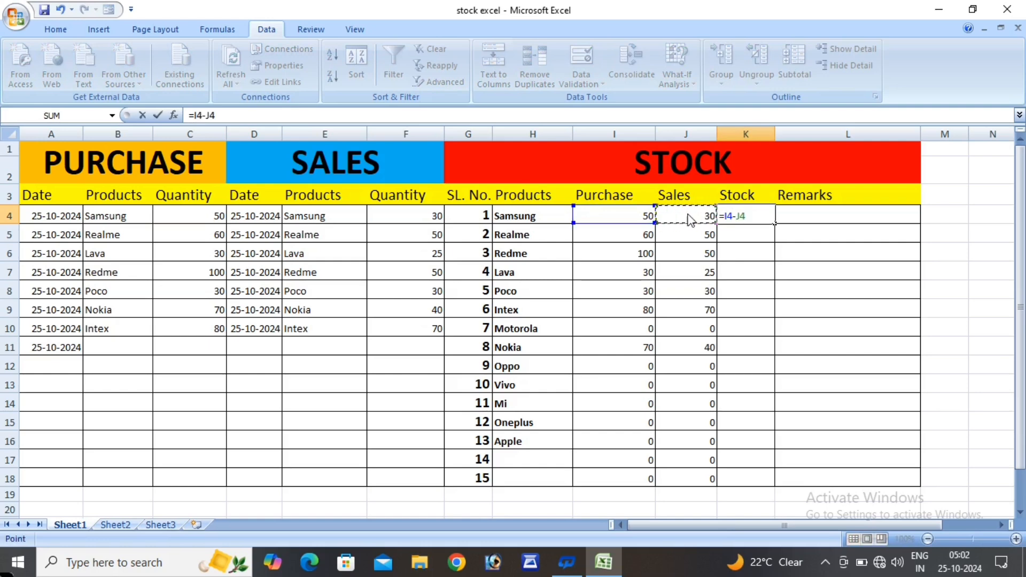
{"action": "key", "text": "Return"}
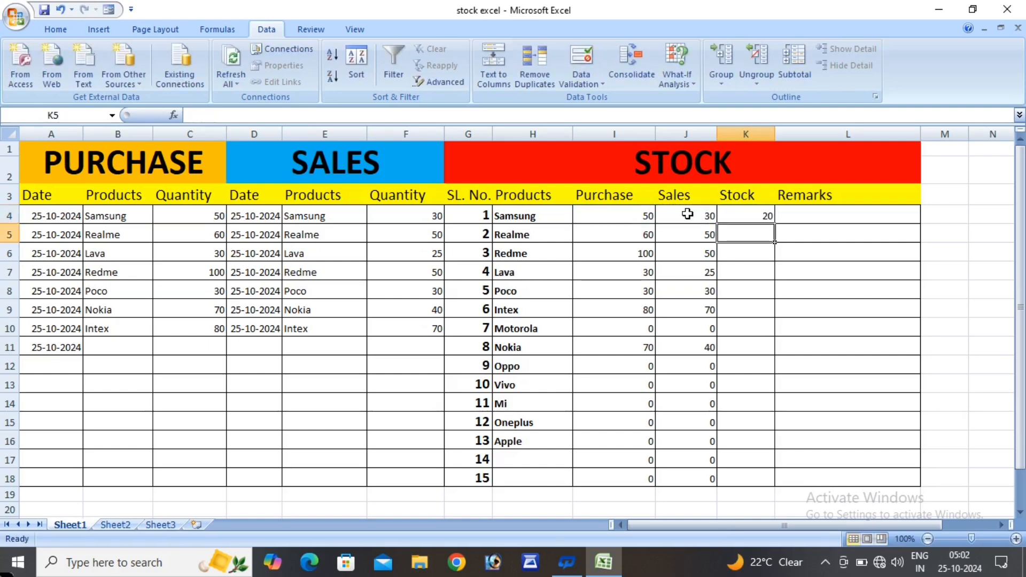
Copy the stock formula from K4 down the Stock column through K18.
{"action": "left_click", "coordinate": [736, 216]}
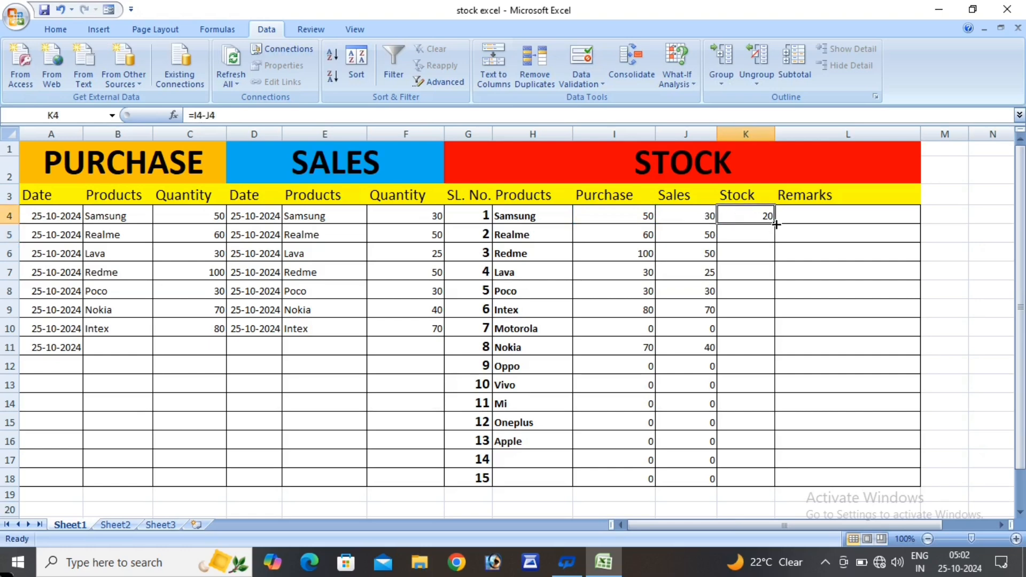
{"action": "left_click_drag", "start_coordinate": [774, 220], "coordinate": [764, 480]}
{"action": "left_click", "coordinate": [795, 423]}
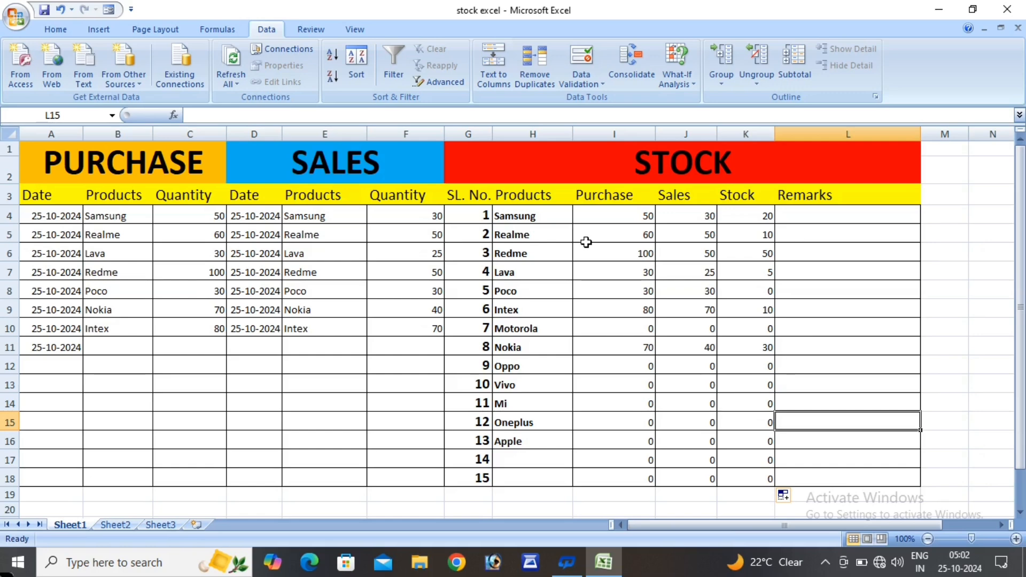
Enter the formula =IF(K4<=10,"Please check stok","") in Remarks cell L4 to flag low stock.
{"action": "left_click", "coordinate": [835, 214]}
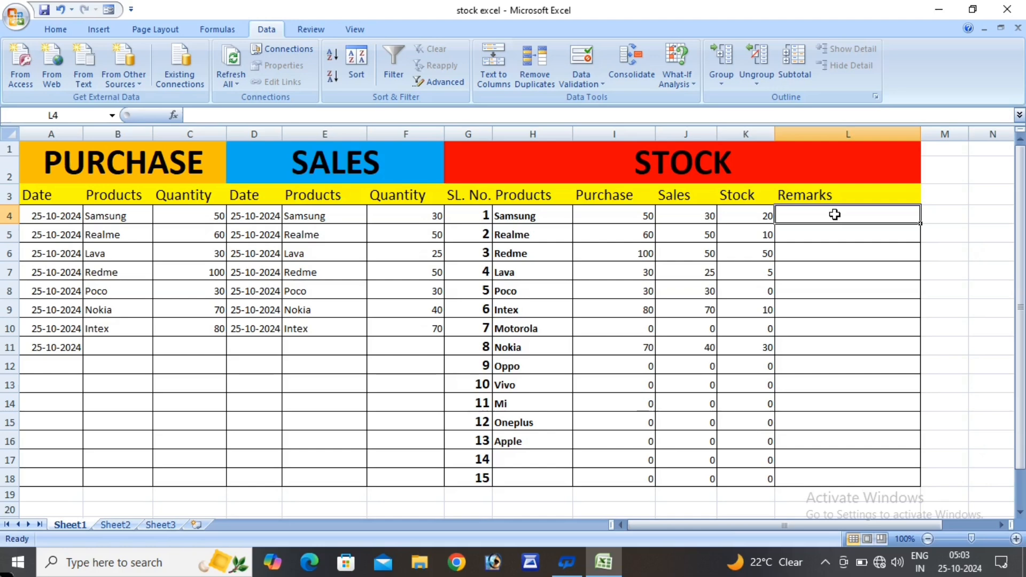
{"action": "type", "text": "="}
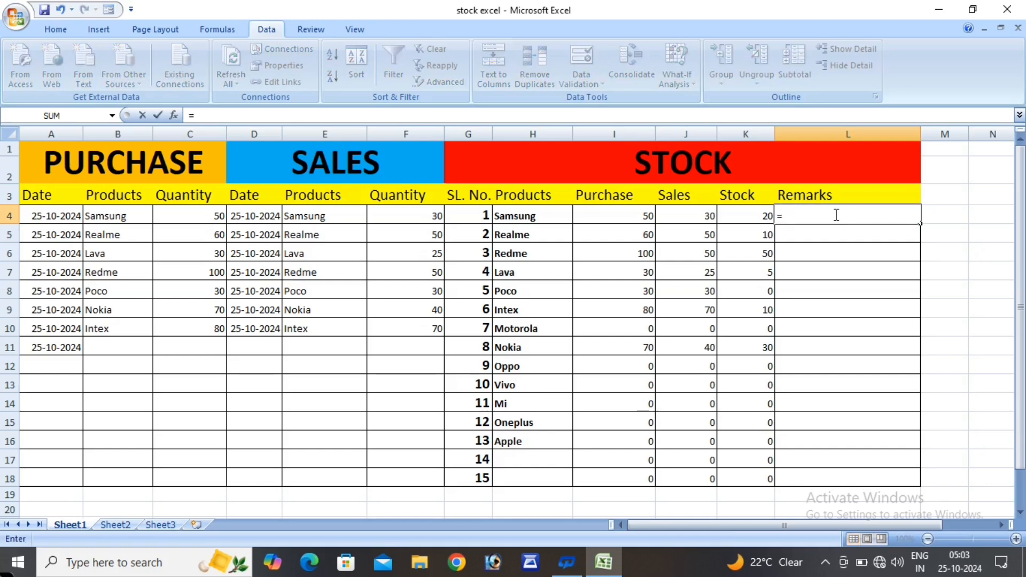
{"action": "type", "text": "if"}
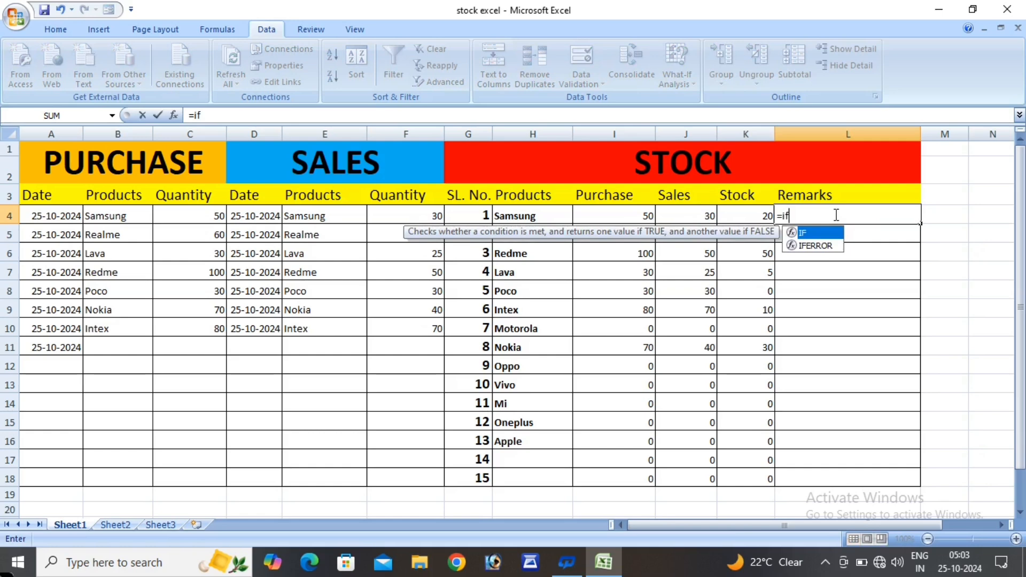
{"action": "type", "text": "("}
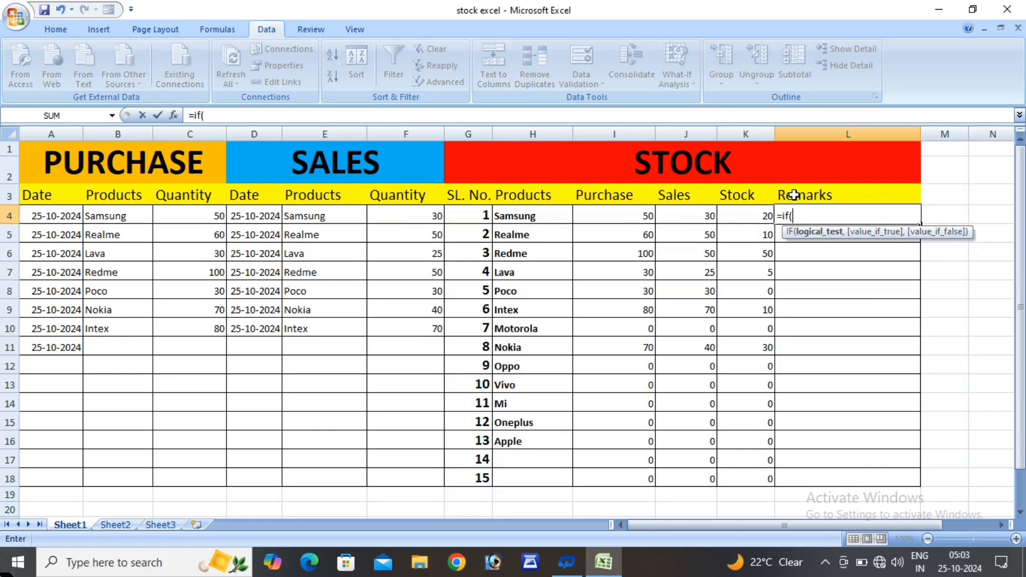
{"action": "left_click", "coordinate": [742, 216]}
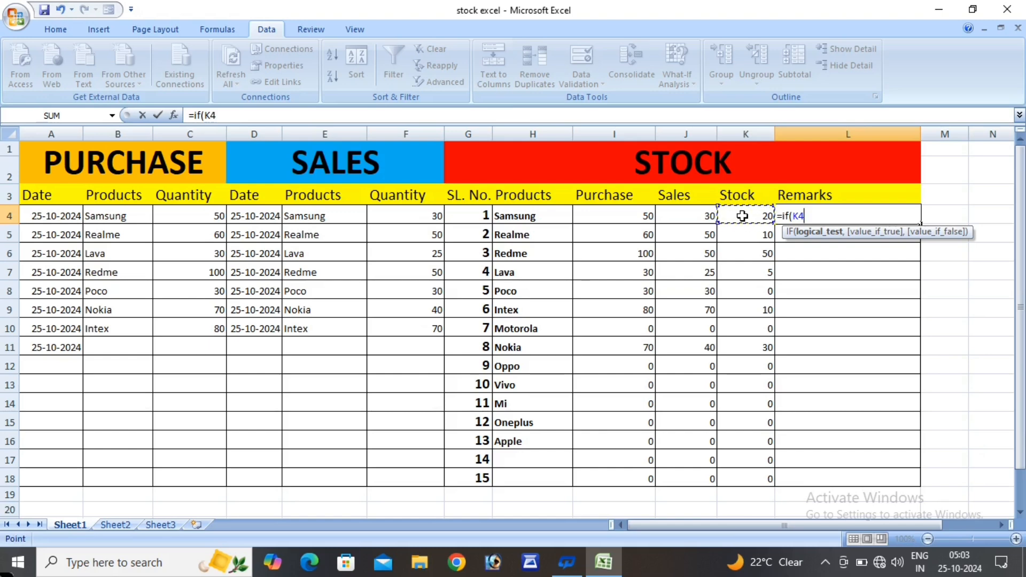
{"action": "type", "text": "<="}
{"action": "type", "text": "10,"}
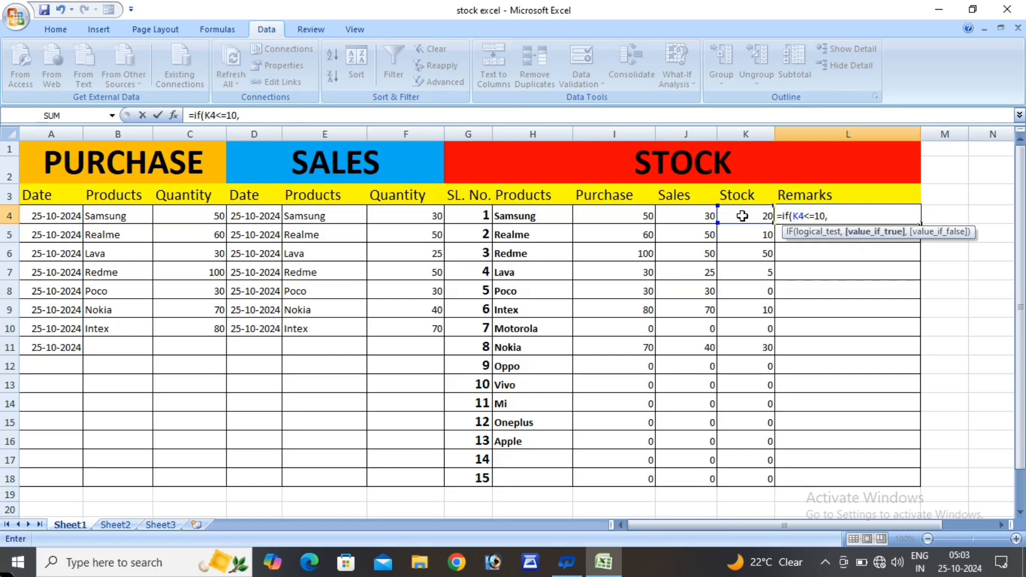
{"action": "type", "text": "\""}
{"action": "type", "text": "Please ch"}
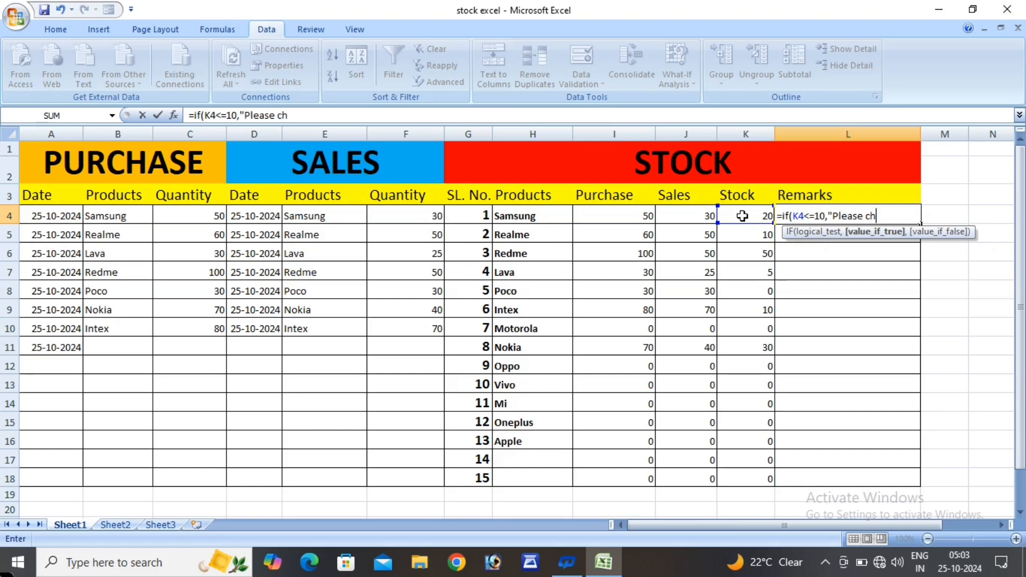
{"action": "type", "text": "eck stok"}
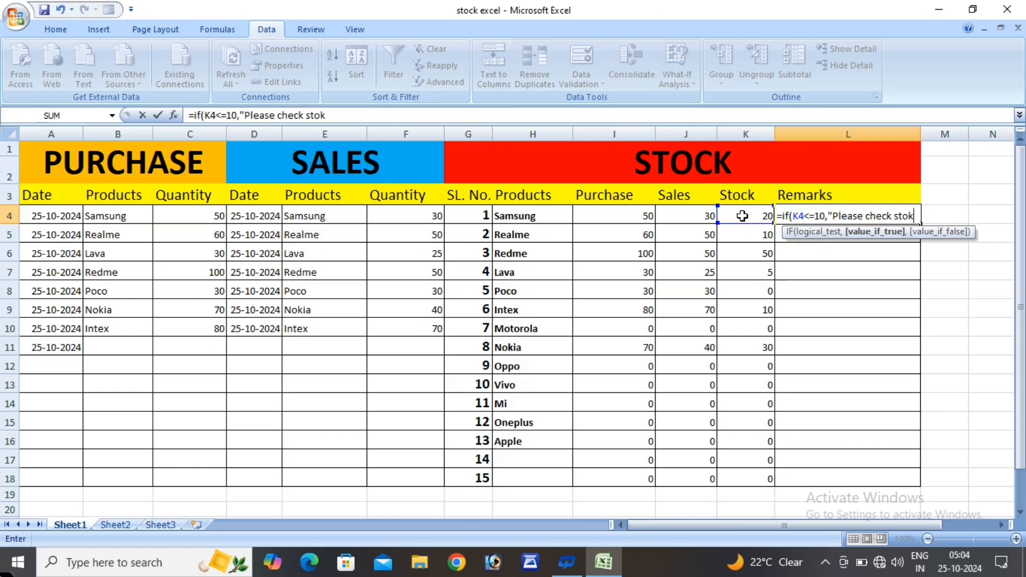
{"action": "type", "text": "\","}
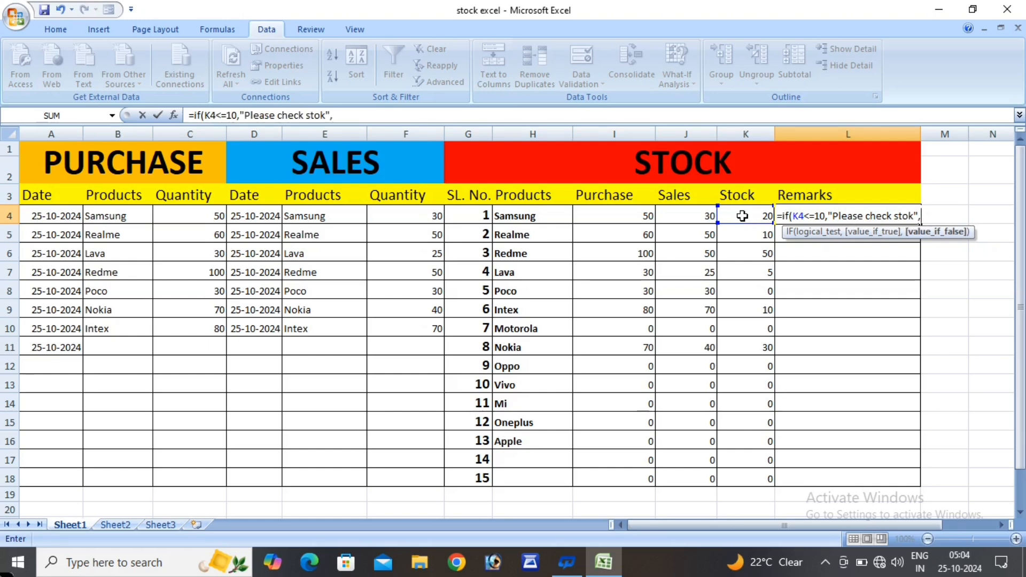
{"action": "type", "text": "\"\")"}
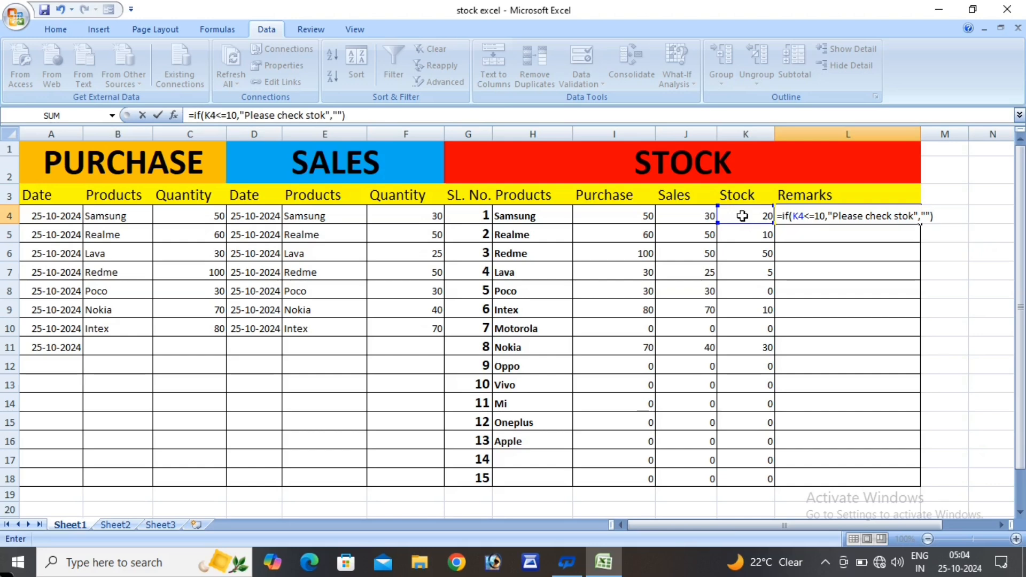
{"action": "key", "text": "Return"}
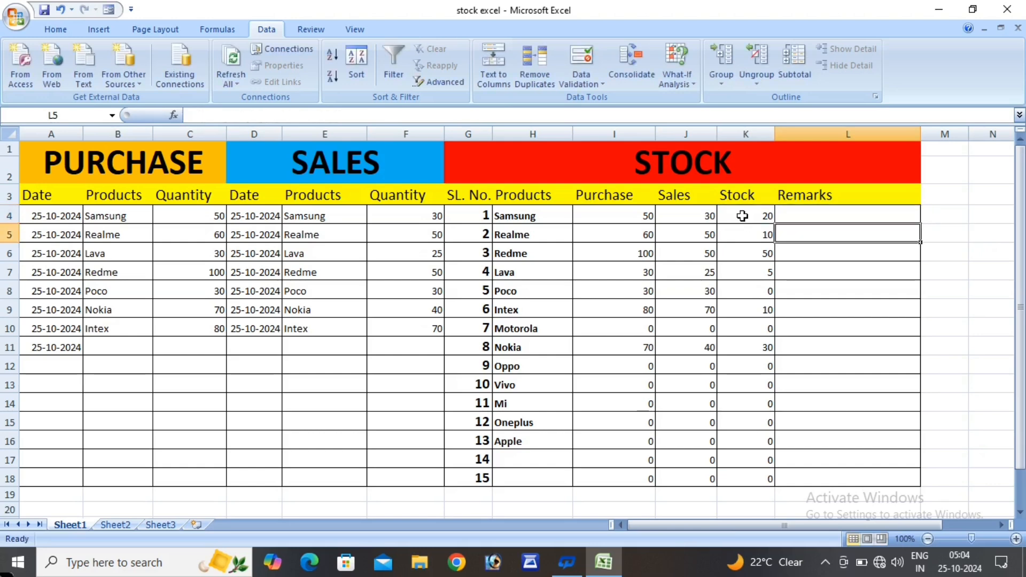
Copy the low-stock remark formula from L4 down the Remarks column through L18.
{"action": "left_click", "coordinate": [807, 215]}
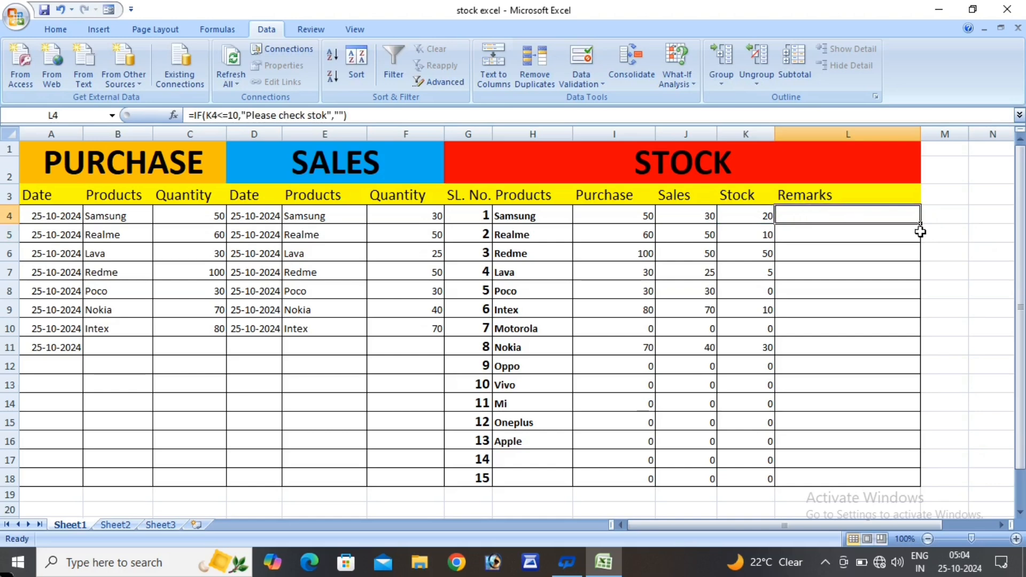
{"action": "left_click_drag", "start_coordinate": [920, 232], "coordinate": [893, 484]}
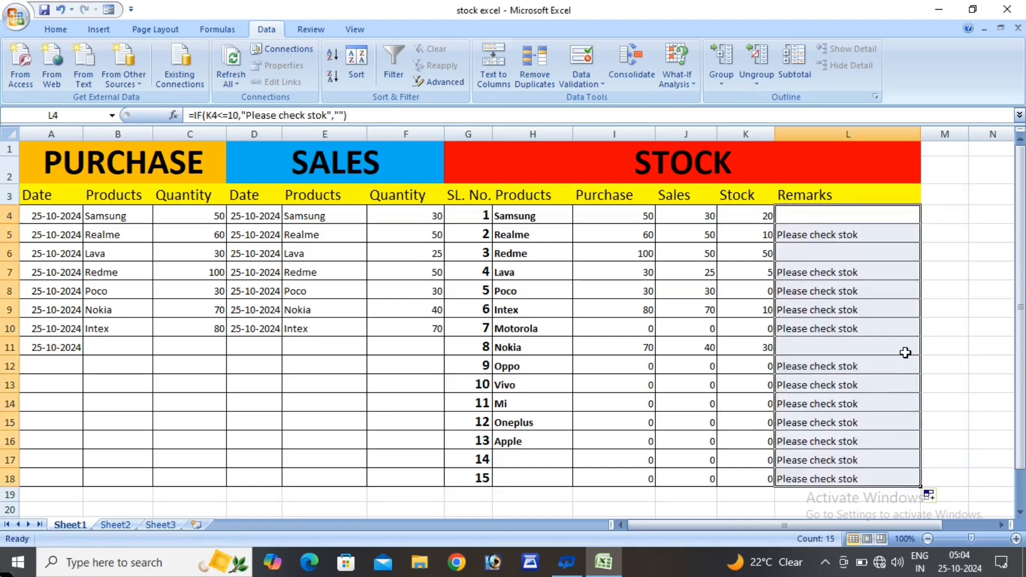
{"action": "left_click", "coordinate": [948, 420]}
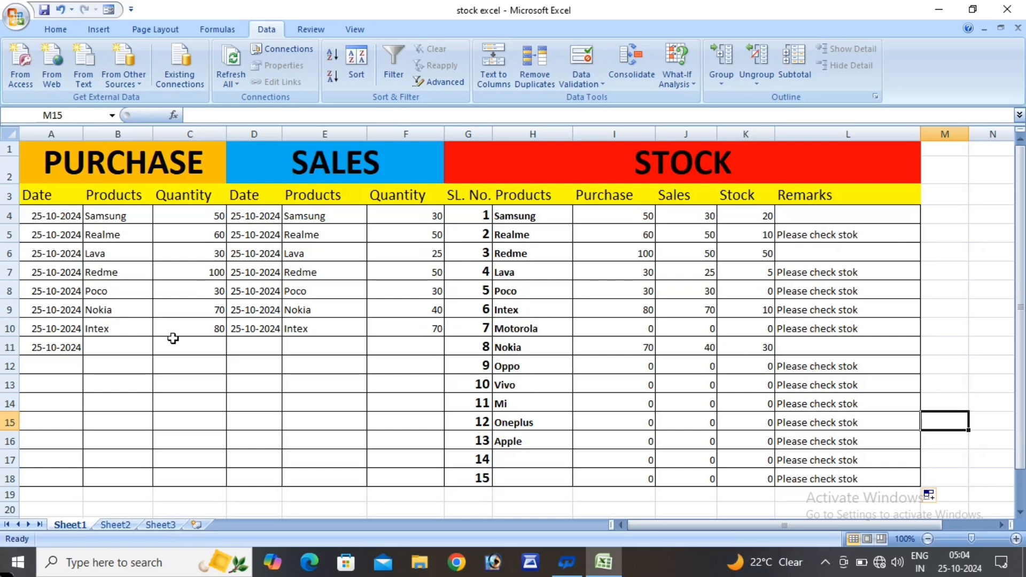
Set the Intex sales quantity in F10 to 50 and check the Intex remark and stock cells in row 9.
{"action": "left_click", "coordinate": [420, 332]}
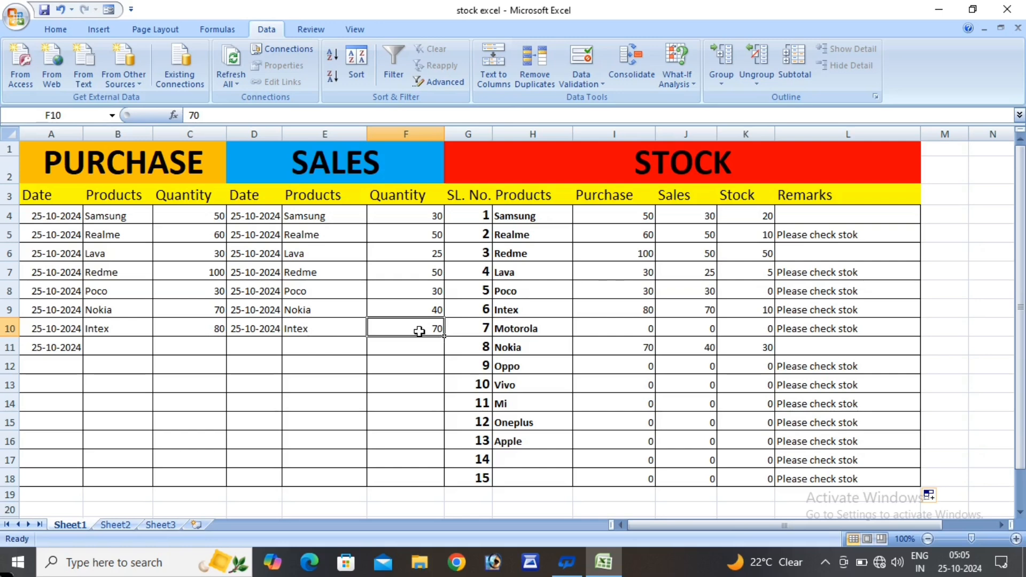
{"action": "key", "text": "BackSpace"}
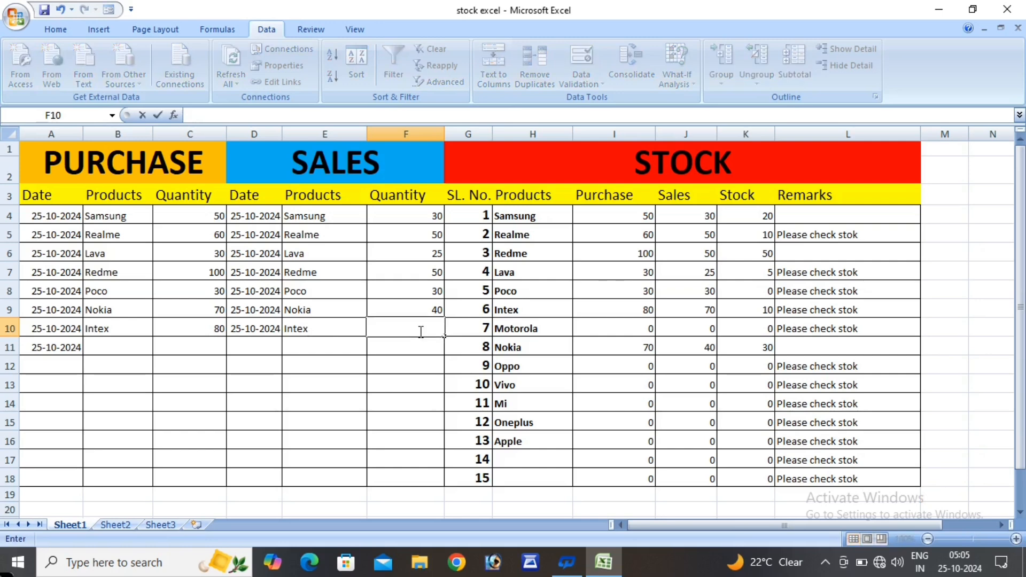
{"action": "type", "text": "50"}
{"action": "left_click", "coordinate": [603, 348]}
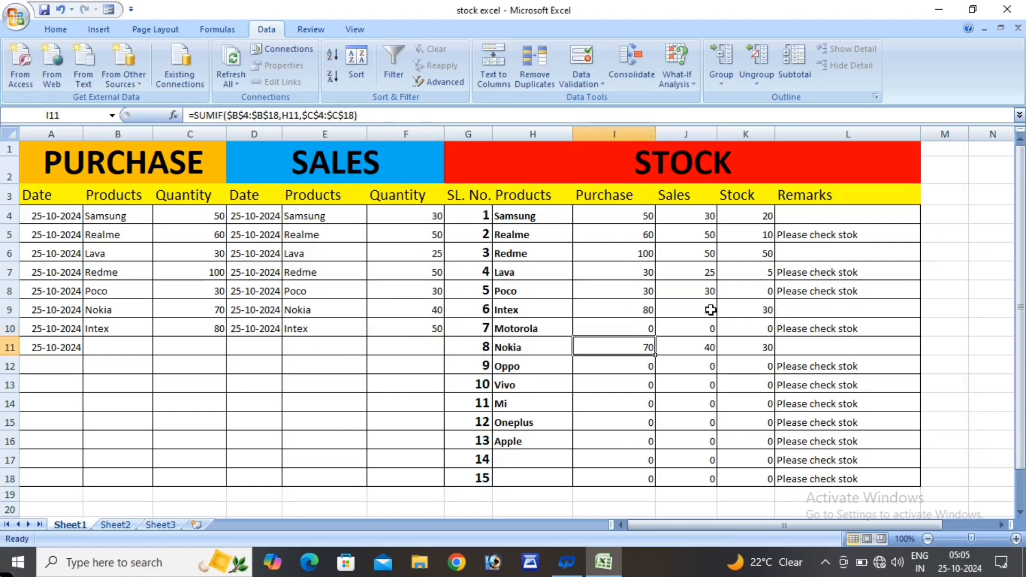
{"action": "left_click", "coordinate": [812, 309]}
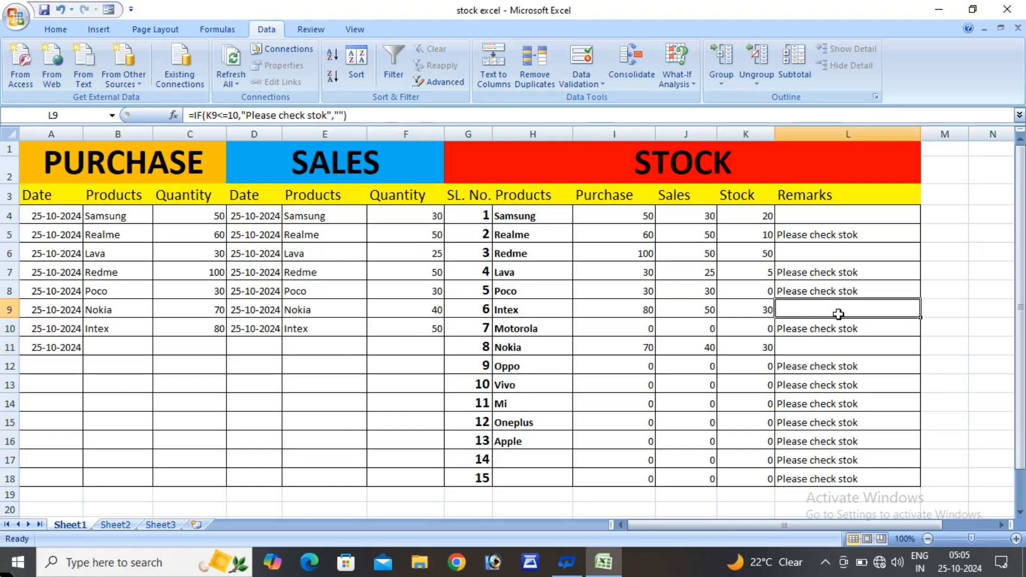
{"action": "left_click", "coordinate": [752, 311]}
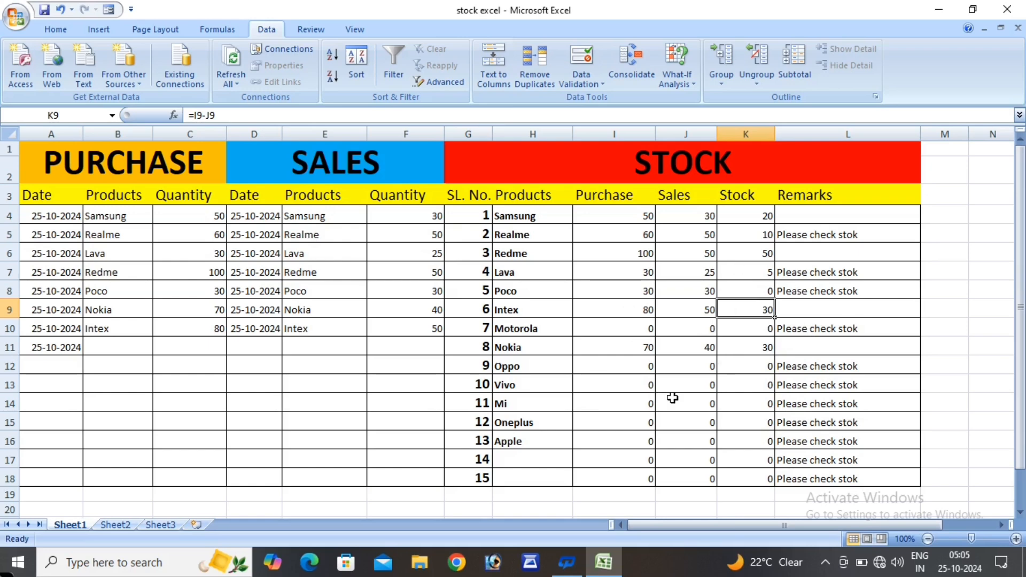
Set the Lava sales quantity in F6 to 10.
{"action": "left_click", "coordinate": [378, 441]}
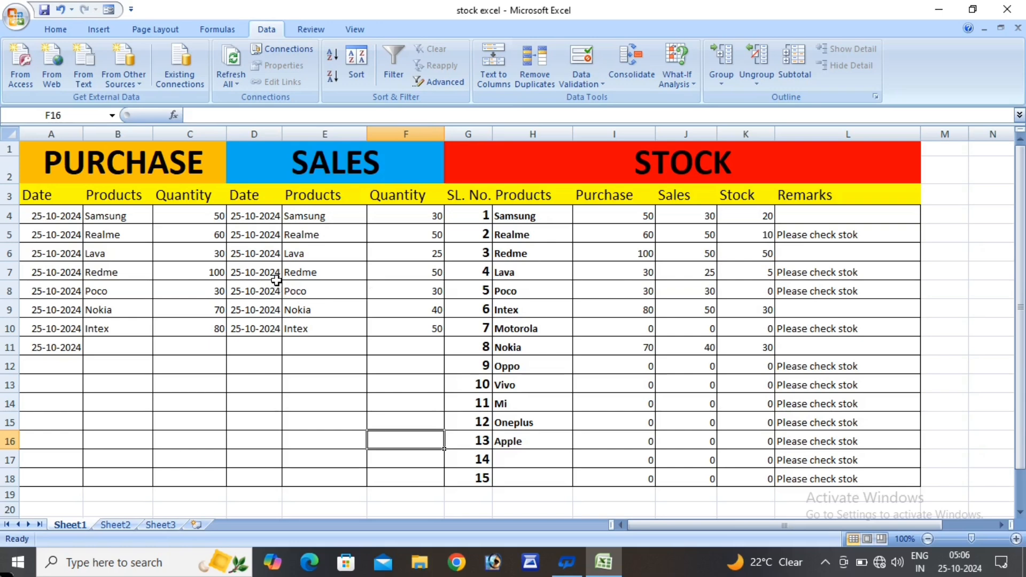
{"action": "left_click", "coordinate": [416, 256]}
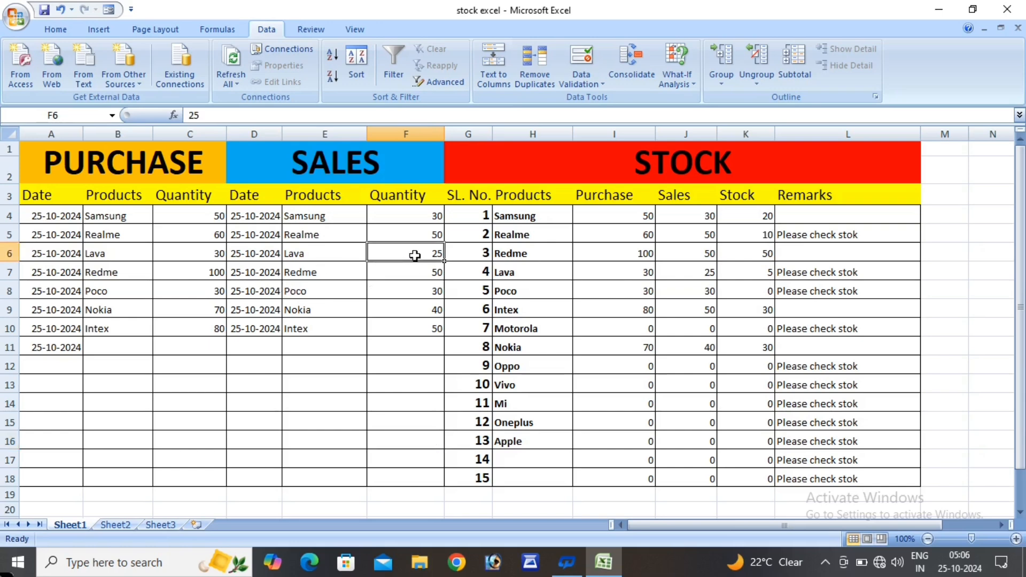
{"action": "key", "text": "BackSpace"}
{"action": "type", "text": "10"}
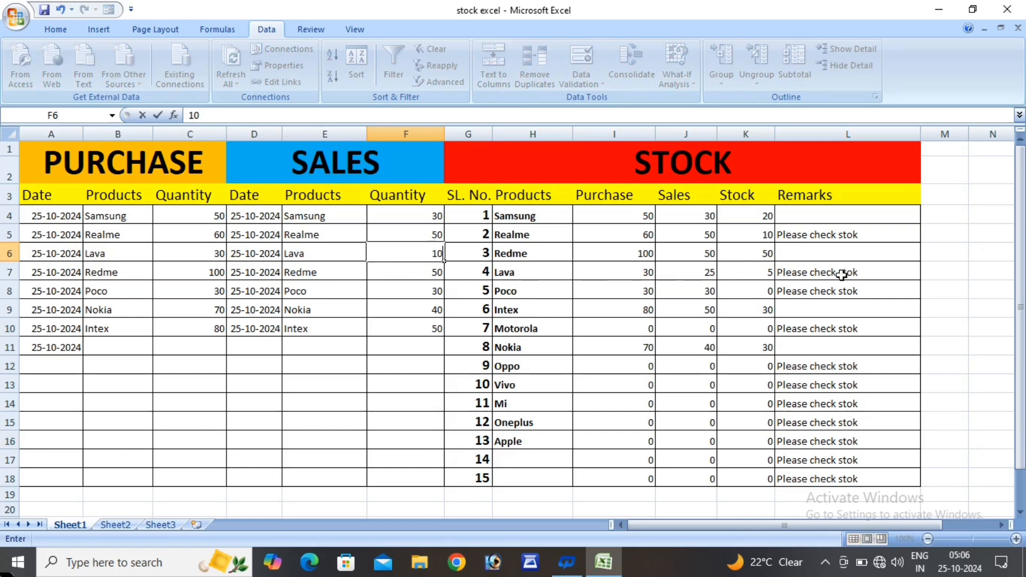
{"action": "left_click", "coordinate": [411, 350]}
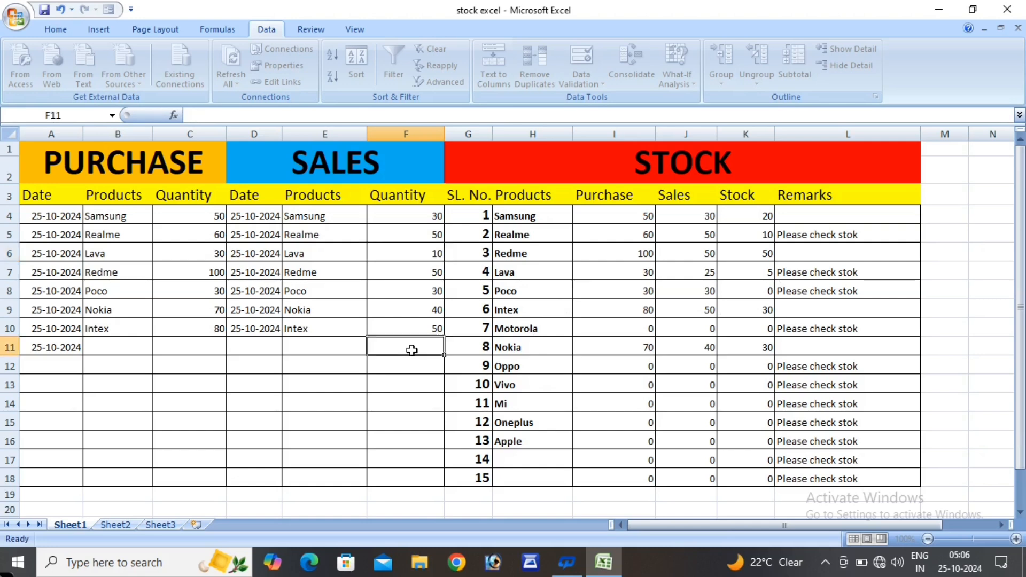